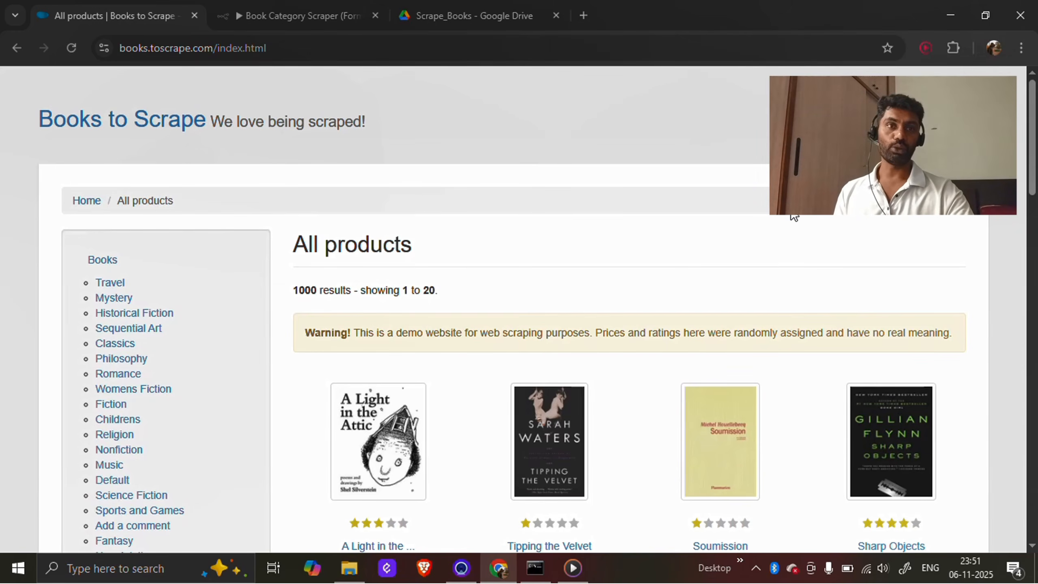
Look over the book categories on the All products page and open the Childrens category.
{"action": "scroll", "coordinate": [793, 216], "scroll_direction": "down", "scroll_amount": 1}
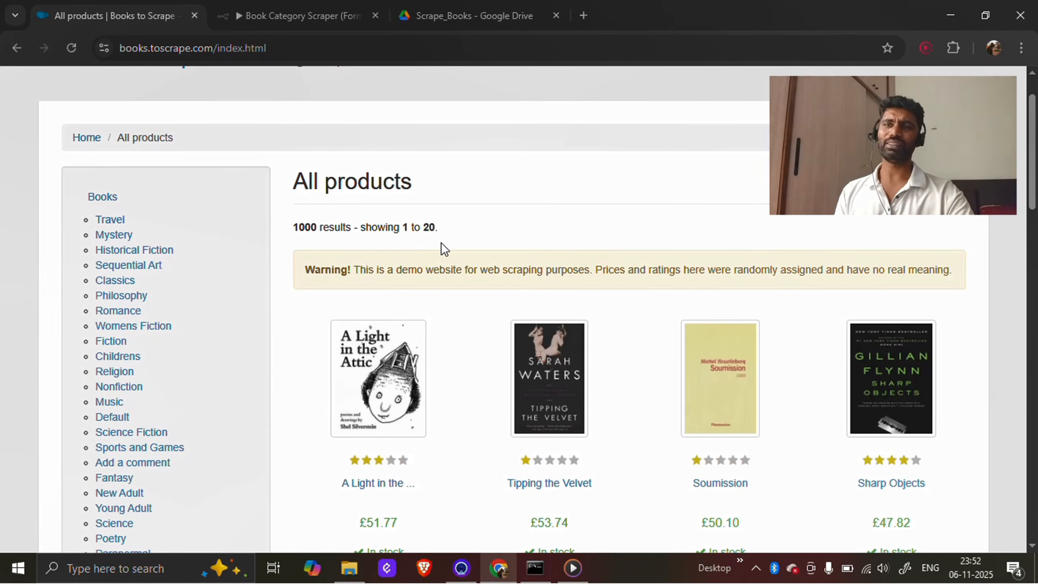
{"action": "scroll", "coordinate": [442, 242], "scroll_direction": "down", "scroll_amount": 1}
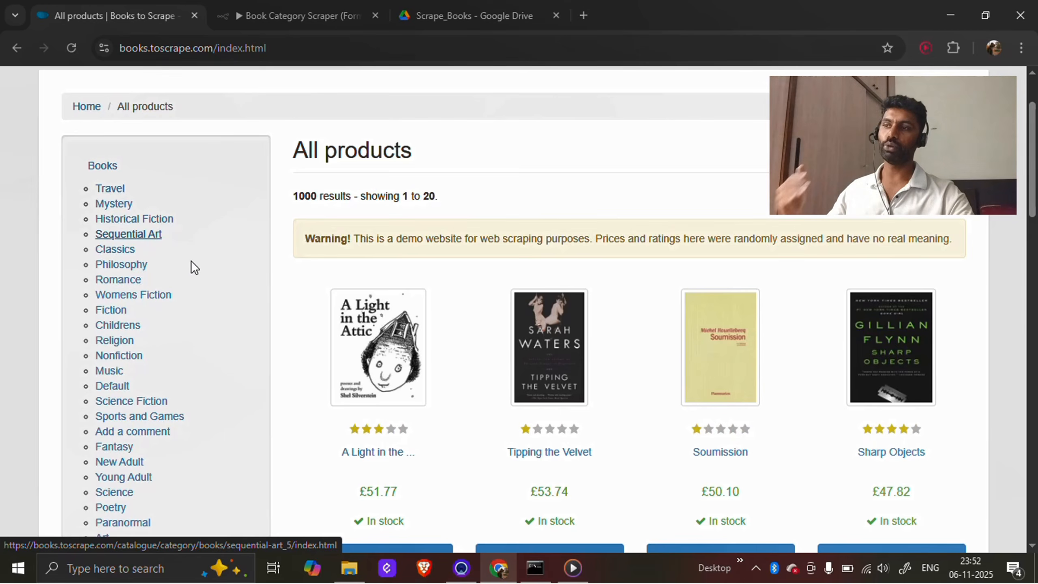
{"action": "scroll", "coordinate": [196, 270], "scroll_direction": "down", "scroll_amount": 1}
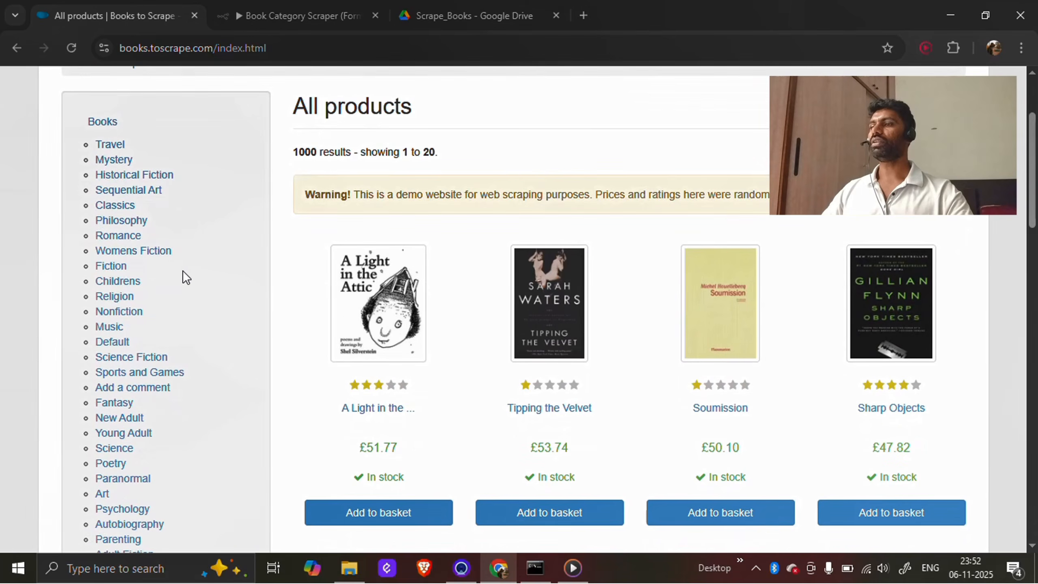
{"action": "left_click", "coordinate": [138, 286]}
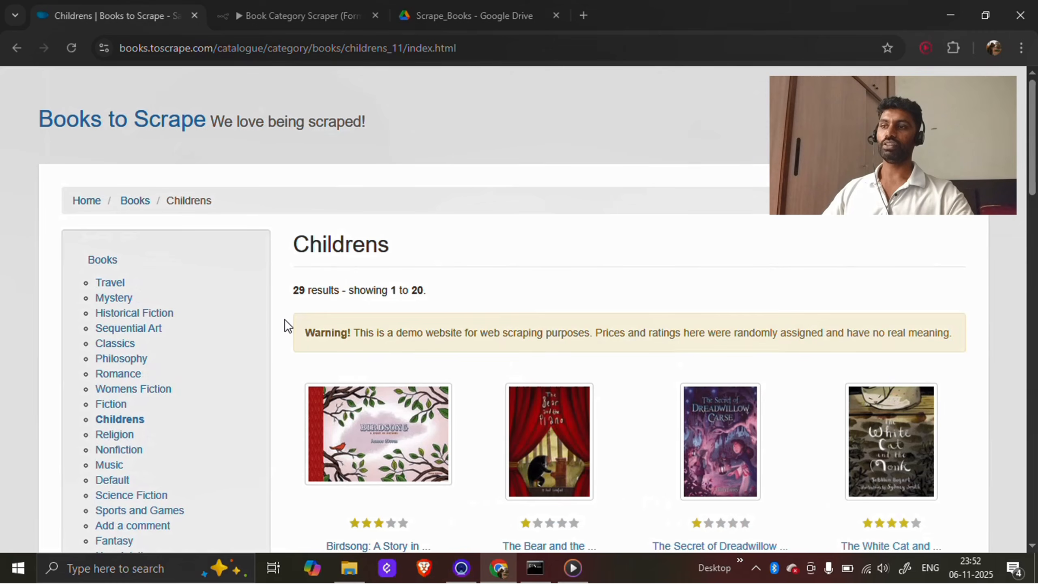
Look through the first page of Childrens books and go to the second page of the category.
{"action": "scroll", "coordinate": [285, 319], "scroll_direction": "down", "scroll_amount": 1}
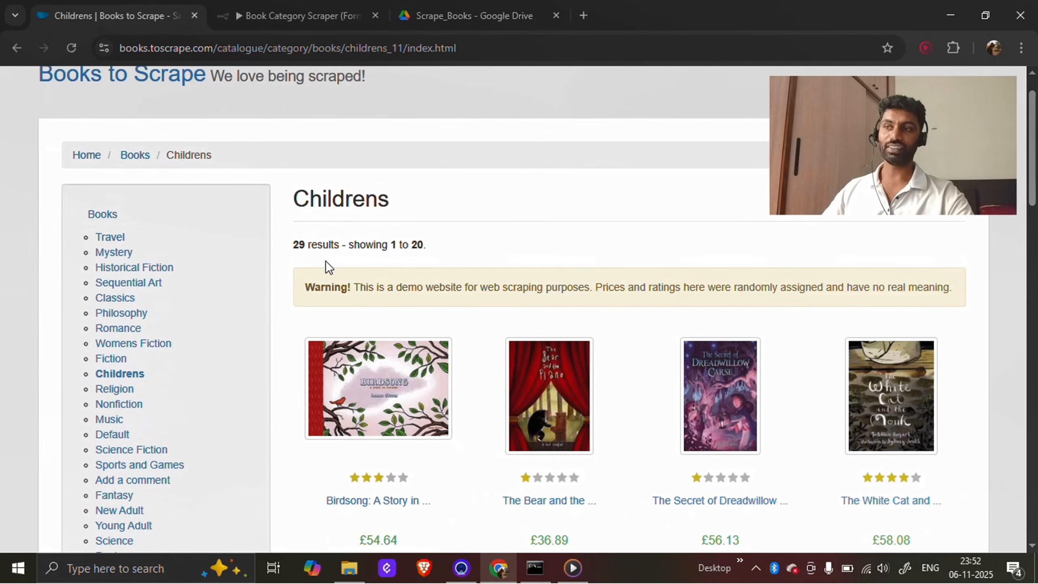
{"action": "scroll", "coordinate": [429, 260], "scroll_direction": "down", "scroll_amount": 1}
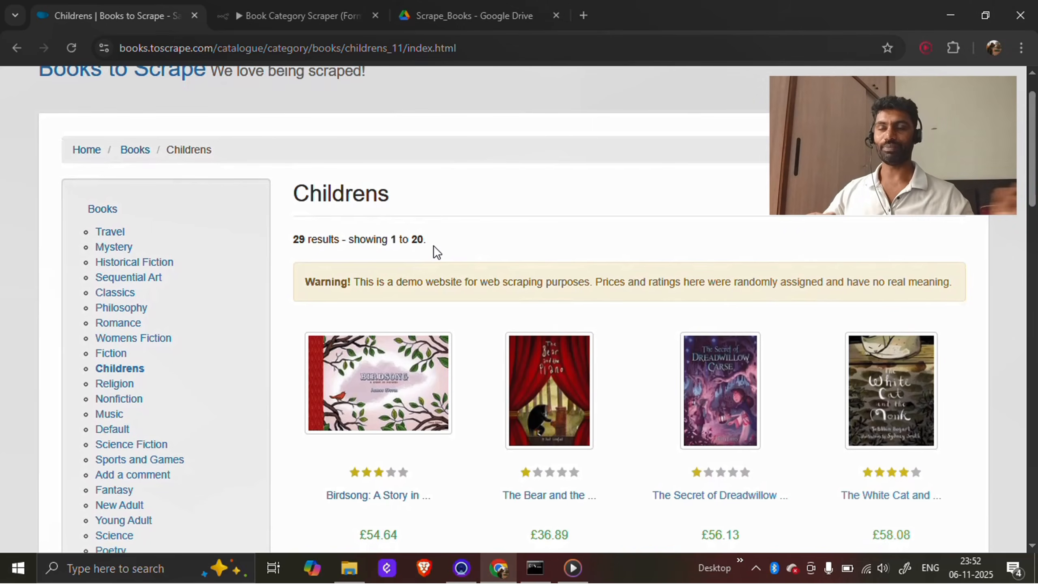
{"action": "scroll", "coordinate": [434, 246], "scroll_direction": "down", "scroll_amount": 10}
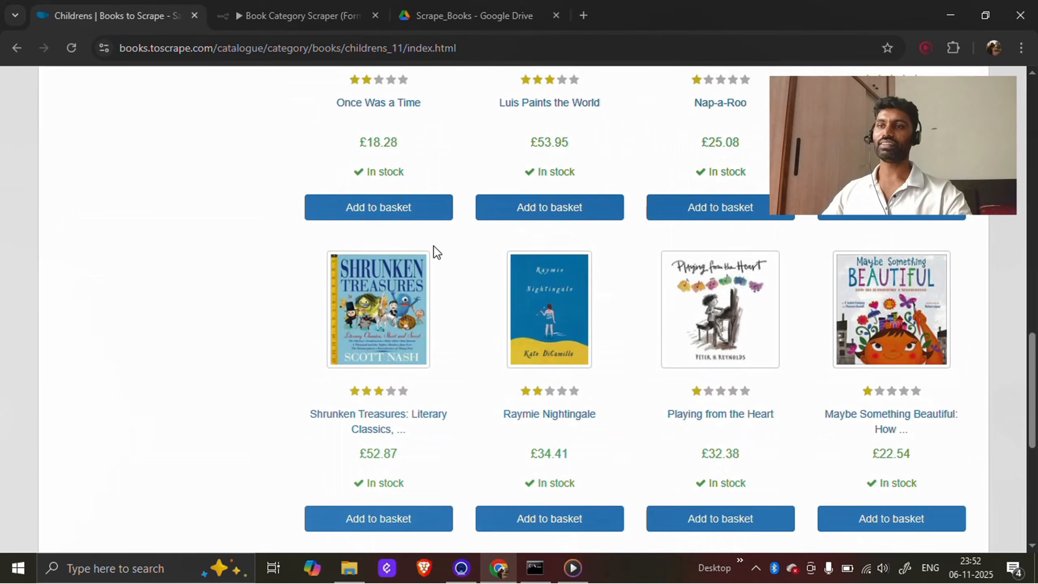
{"action": "scroll", "coordinate": [432, 245], "scroll_direction": "down", "scroll_amount": 8}
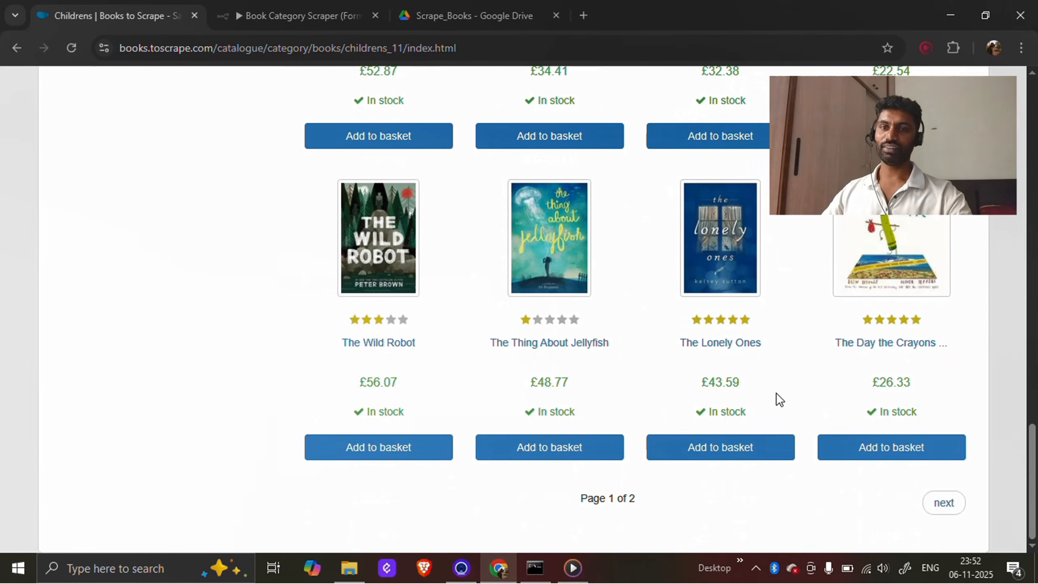
{"action": "left_click", "coordinate": [943, 506]}
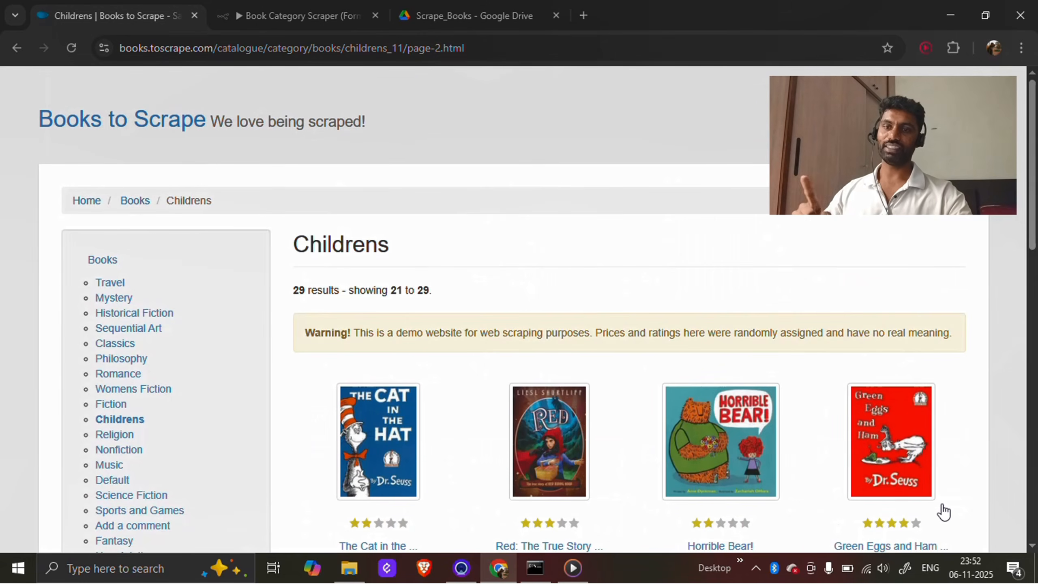
Examine the titles, ratings, prices and stock status of the books on the second Childrens page.
{"action": "scroll", "coordinate": [942, 510], "scroll_direction": "down", "scroll_amount": 2}
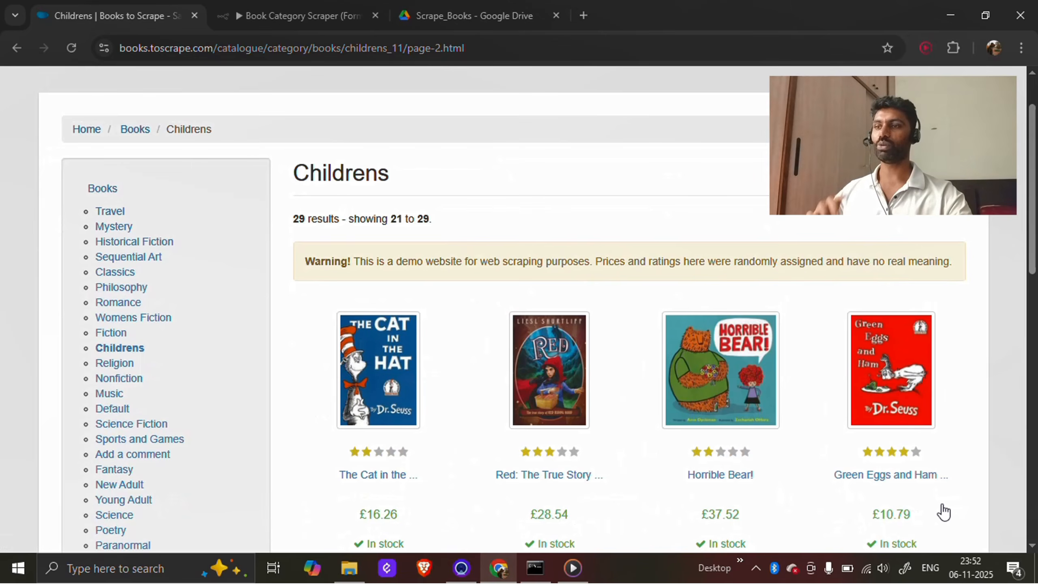
{"action": "scroll", "coordinate": [943, 511], "scroll_direction": "down", "scroll_amount": 4}
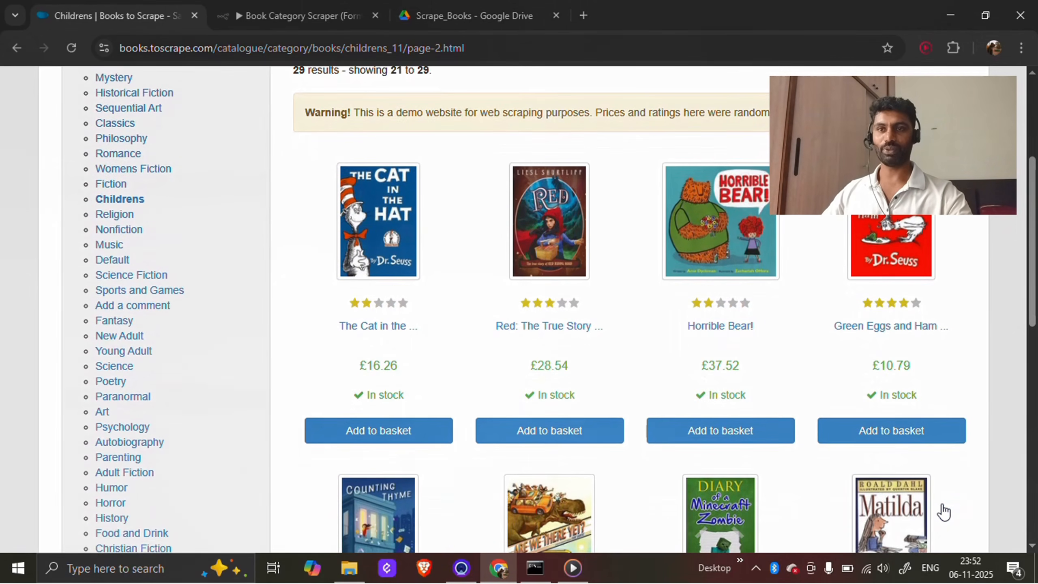
{"action": "scroll", "coordinate": [943, 512], "scroll_direction": "down", "scroll_amount": 2}
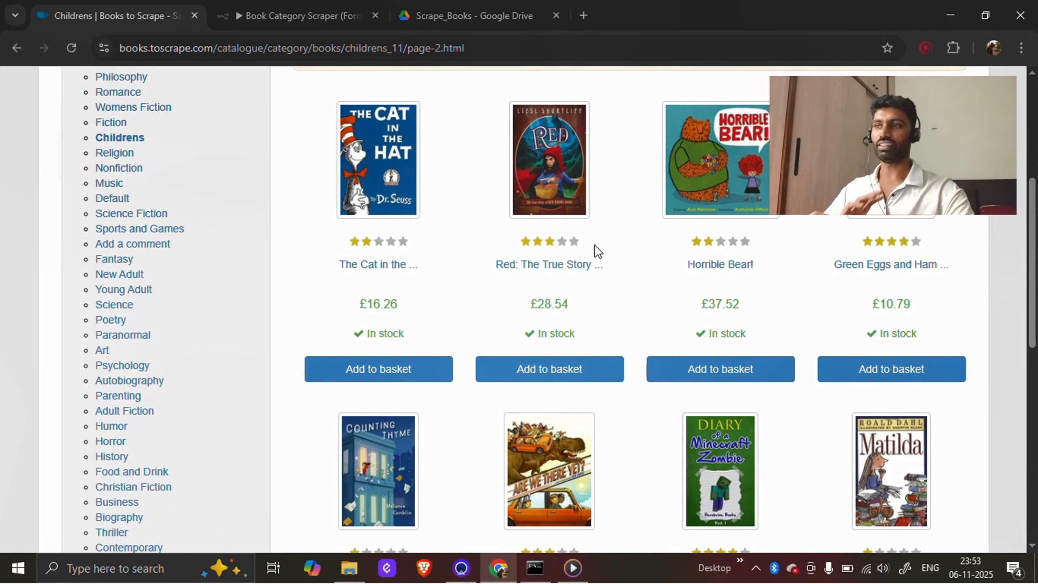
{"action": "scroll", "coordinate": [594, 244], "scroll_direction": "up", "scroll_amount": 5}
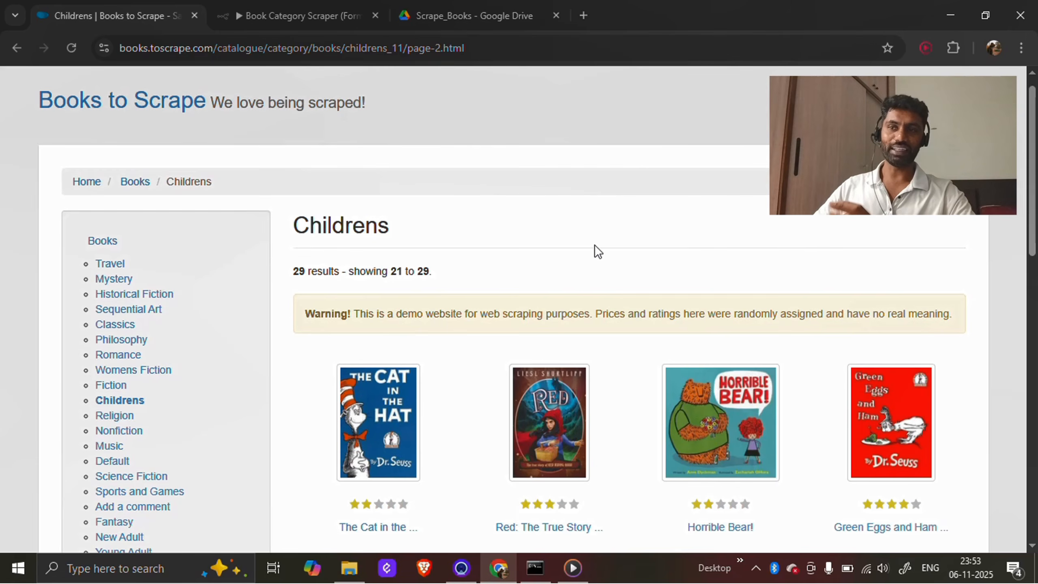
{"action": "scroll", "coordinate": [594, 245], "scroll_direction": "down", "scroll_amount": 1}
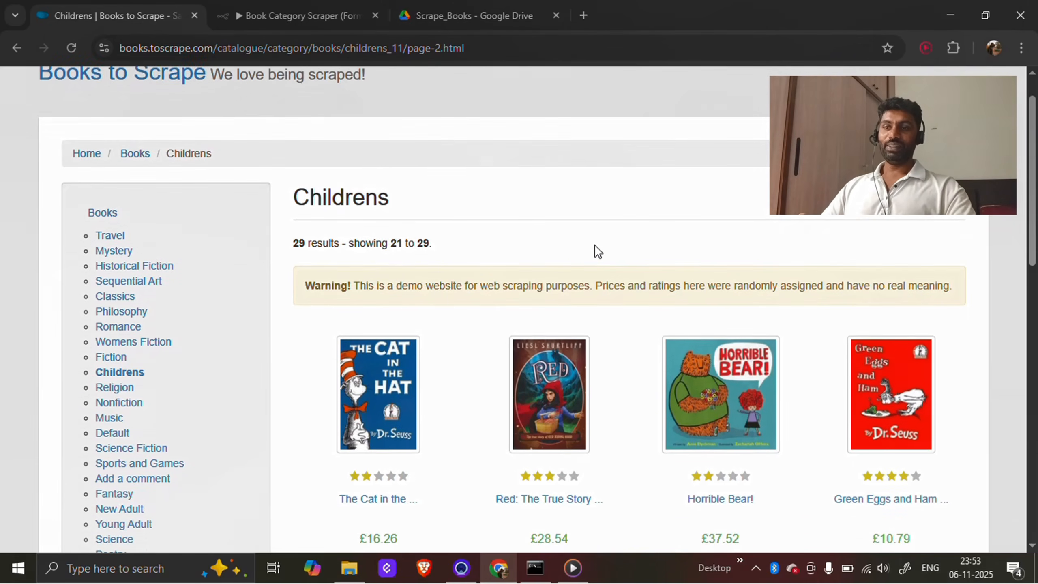
{"action": "scroll", "coordinate": [595, 245], "scroll_direction": "down", "scroll_amount": 2}
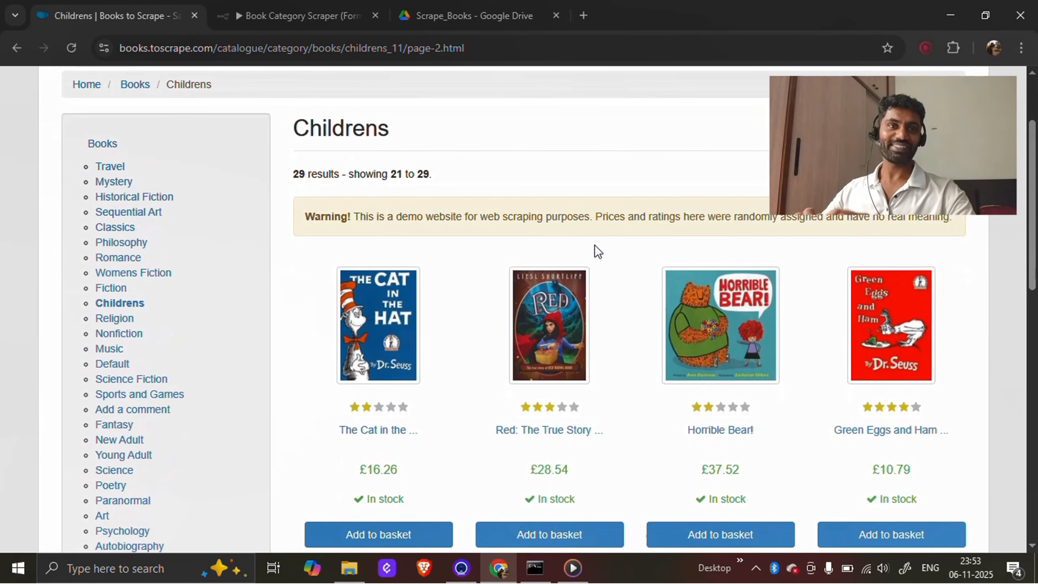
{"action": "scroll", "coordinate": [594, 245], "scroll_direction": "down", "scroll_amount": 1}
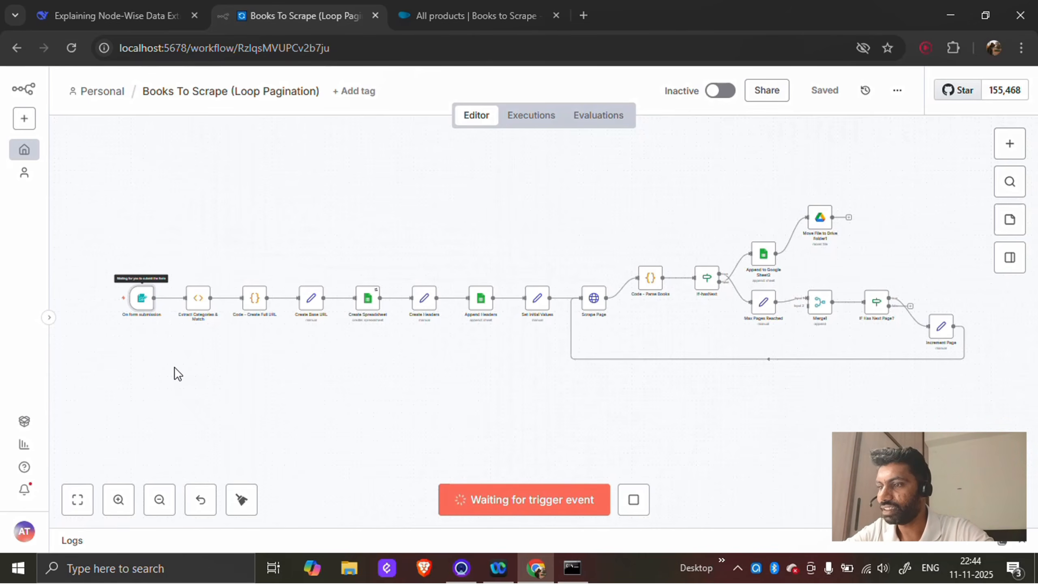
Open the On form submission node at the start of the Books To Scrape (Loop Pagination) workflow.
{"action": "left_click", "coordinate": [118, 499]}
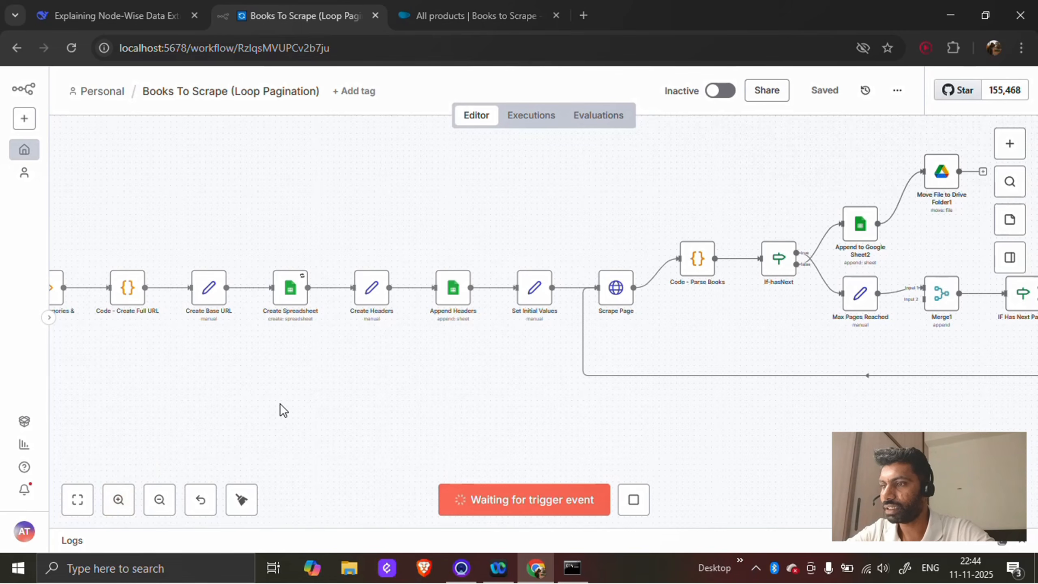
{"action": "scroll", "coordinate": [280, 403], "scroll_direction": "left", "scroll_amount": 5}
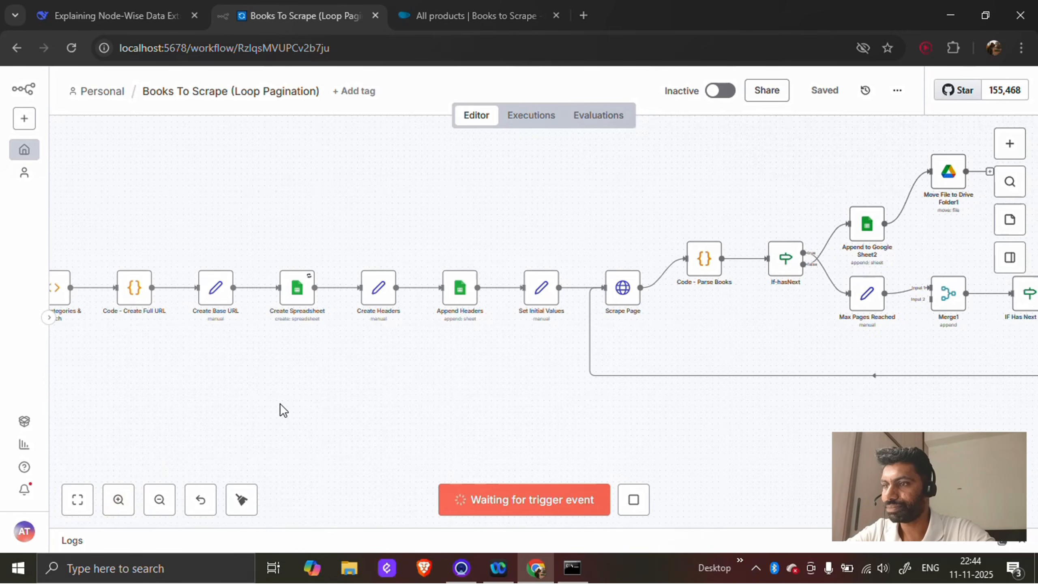
{"action": "left_click", "coordinate": [118, 499]}
{"action": "scroll", "coordinate": [388, 385], "scroll_direction": "left", "scroll_amount": 7}
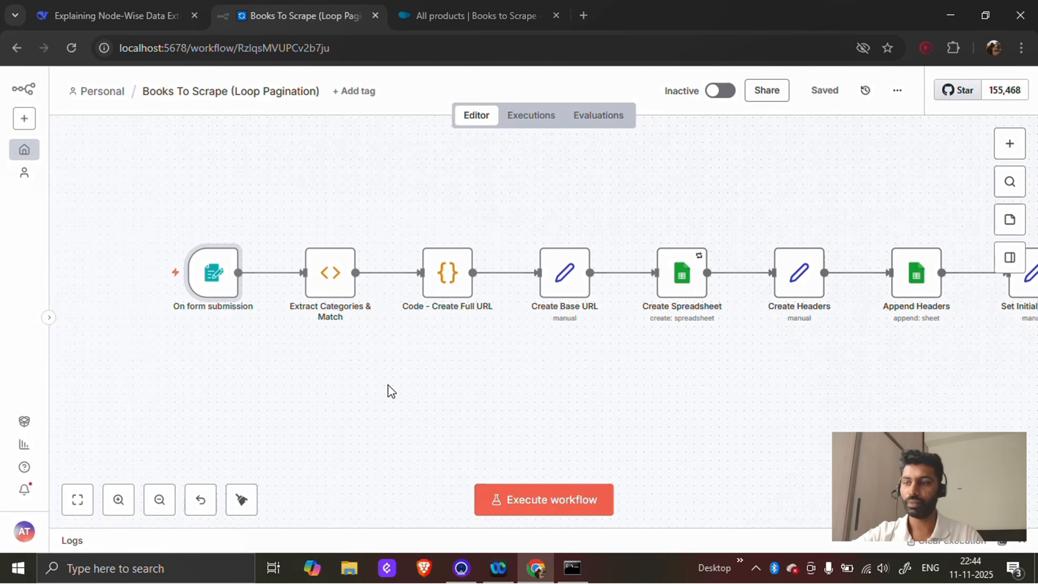
{"action": "mouse_move", "coordinate": [216, 307]}
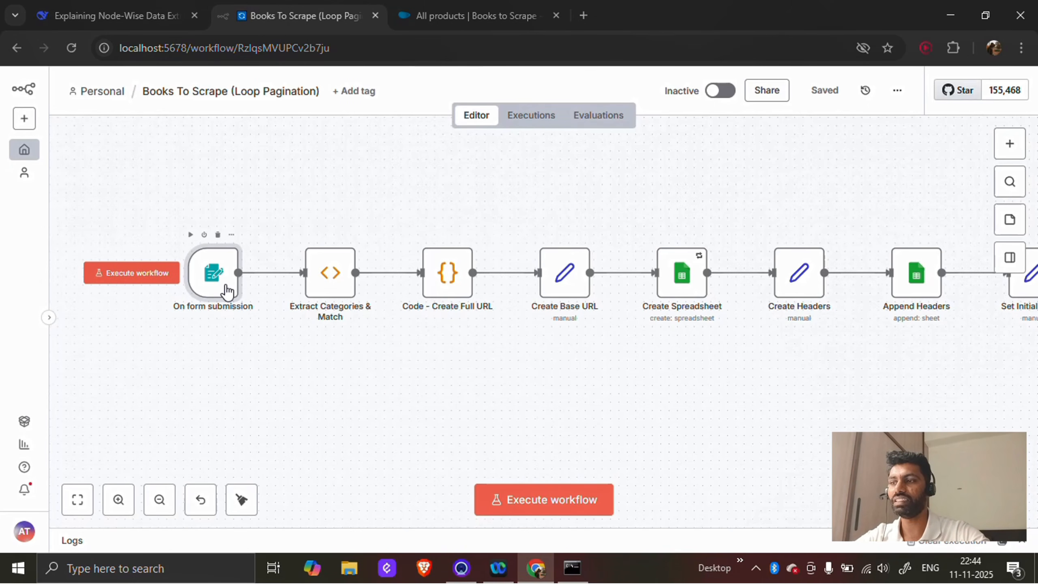
{"action": "double_click", "coordinate": [226, 288]}
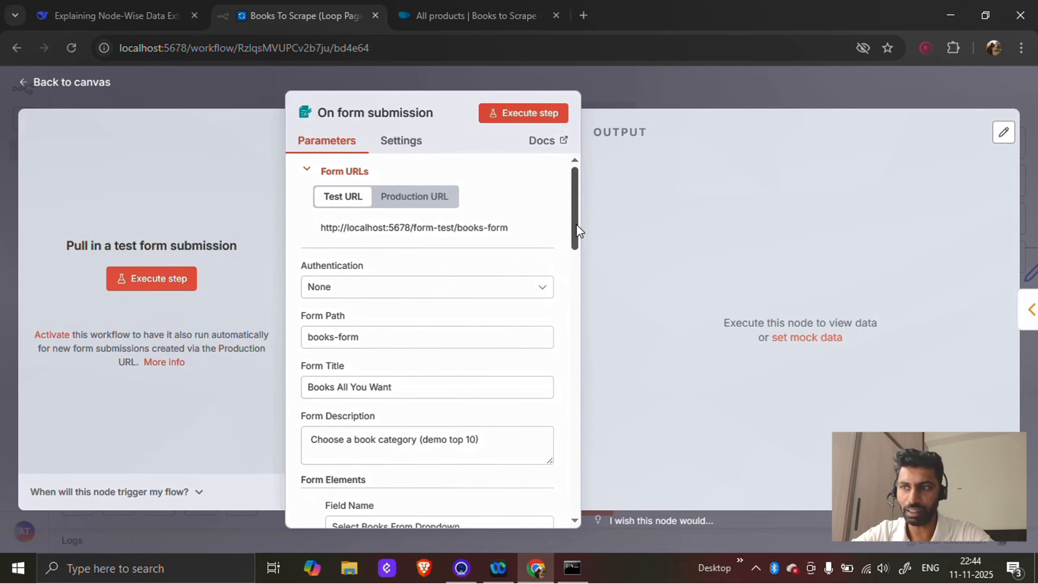
Review the form's title, description and dropdown field options, and compare the options with the categories on the Books to Scrape site.
{"action": "left_click_drag", "start_coordinate": [575, 224], "coordinate": [576, 236]}
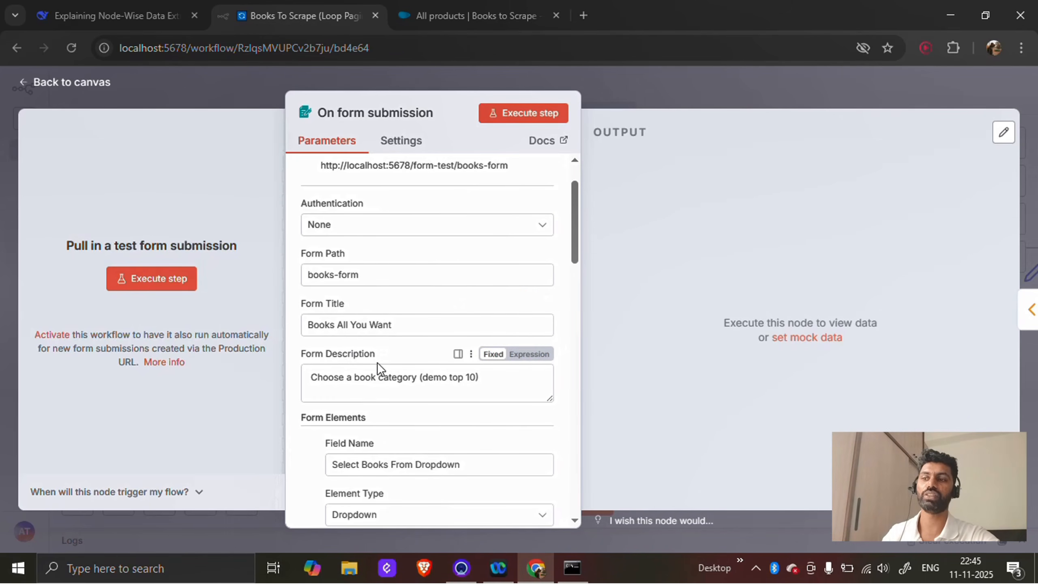
{"action": "left_click_drag", "start_coordinate": [575, 240], "coordinate": [574, 288]}
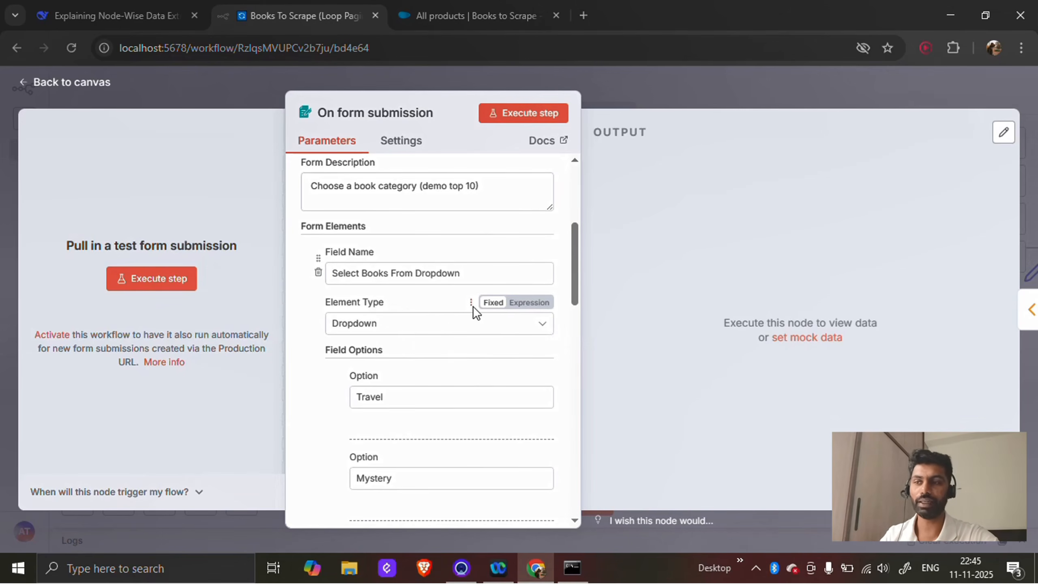
{"action": "left_click_drag", "start_coordinate": [572, 274], "coordinate": [575, 292]}
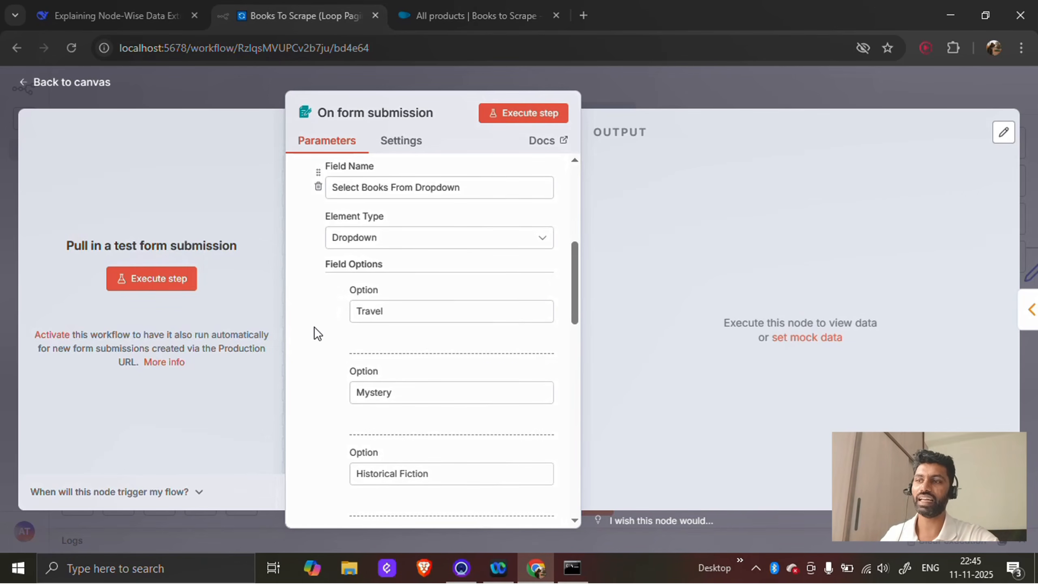
{"action": "left_click", "coordinate": [435, 21]}
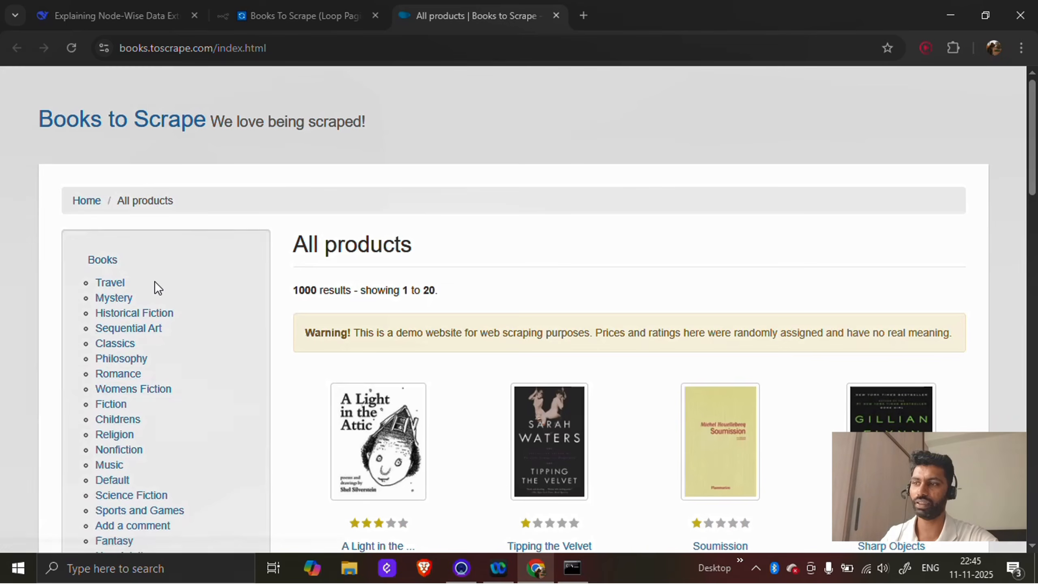
{"action": "left_click", "coordinate": [296, 17]}
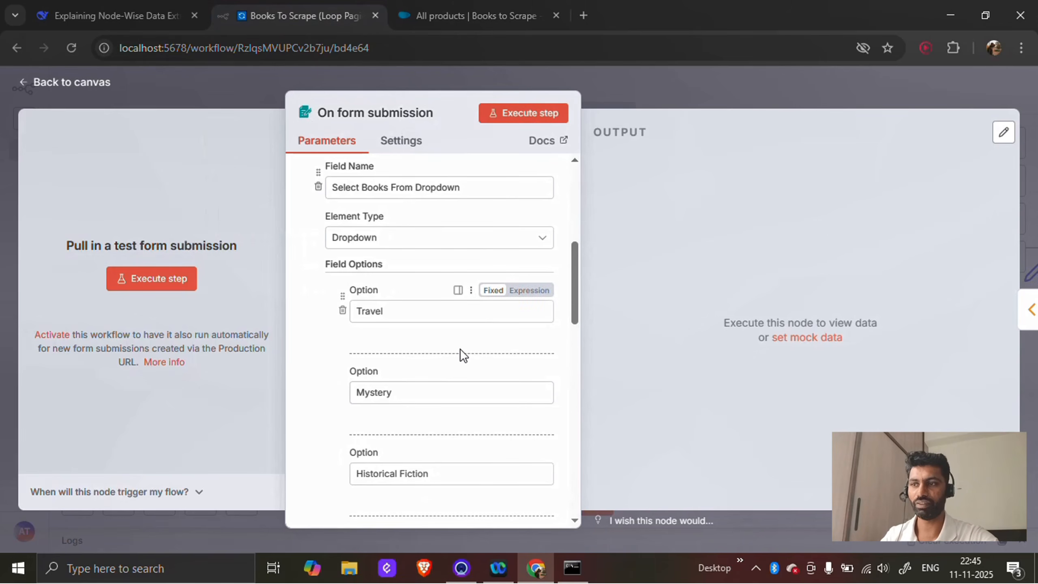
Review the available element types and remaining category options of the Select Books From Dropdown field, and return to the canvas.
{"action": "left_click_drag", "start_coordinate": [577, 289], "coordinate": [573, 256]}
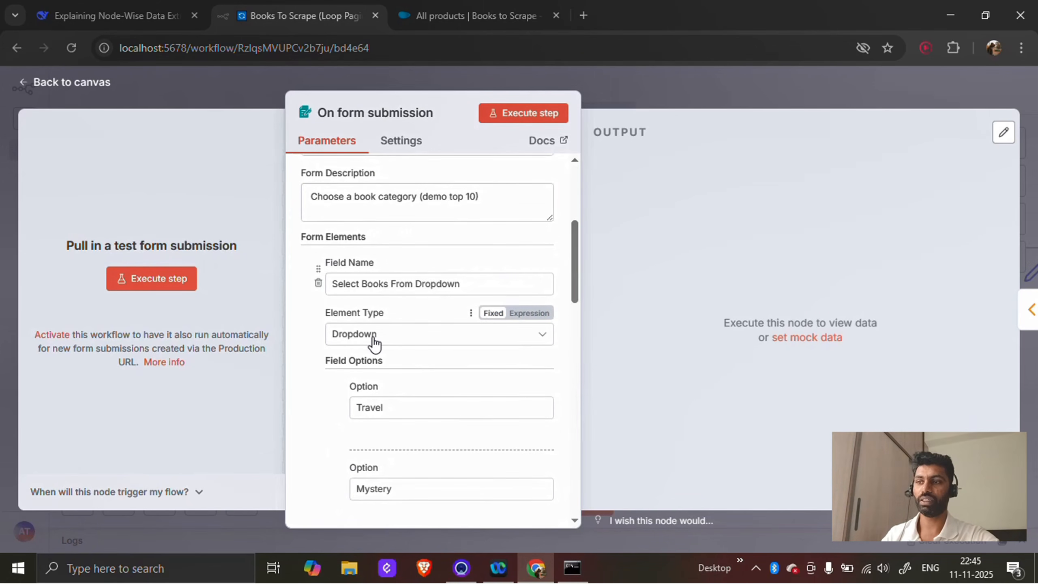
{"action": "left_click", "coordinate": [541, 337]}
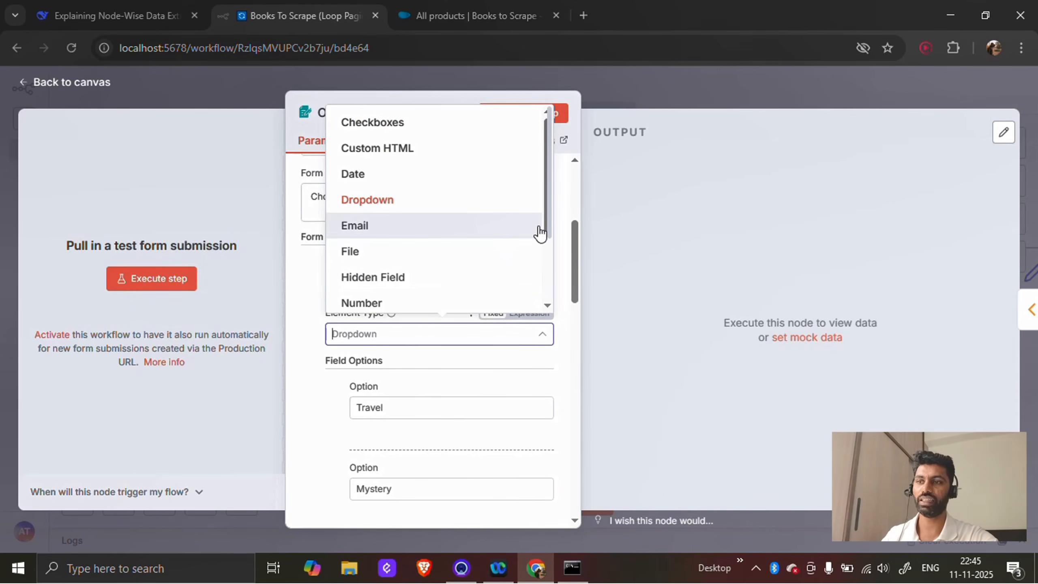
{"action": "left_click_drag", "start_coordinate": [547, 219], "coordinate": [552, 302]}
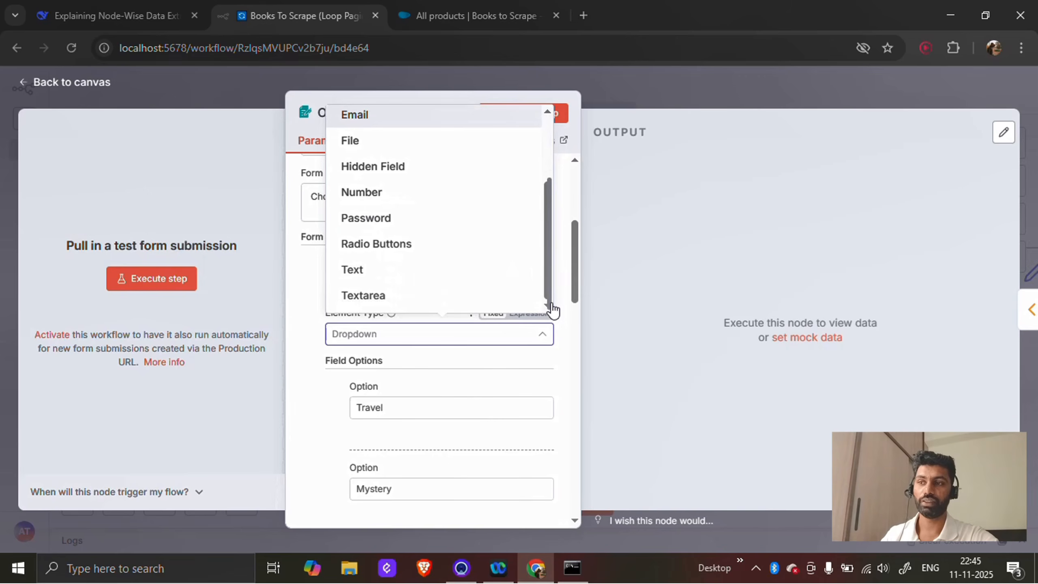
{"action": "left_click", "coordinate": [305, 341]}
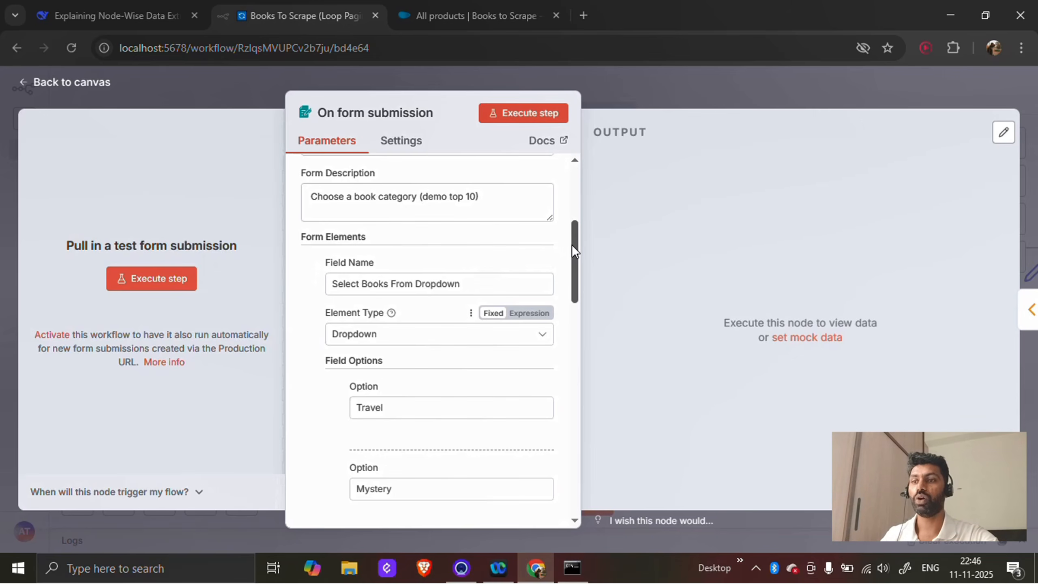
{"action": "left_click_drag", "start_coordinate": [572, 250], "coordinate": [572, 412]}
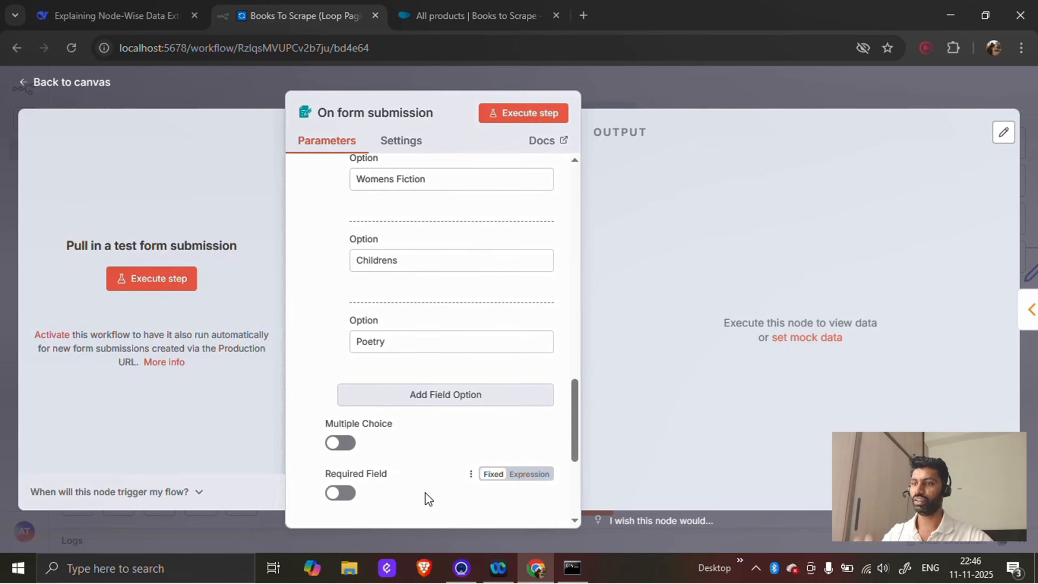
{"action": "left_click", "coordinate": [76, 86]}
Run the On form submission trigger, submit the test form with the Childrens category, and close the form window.
{"action": "mouse_move", "coordinate": [203, 237]}
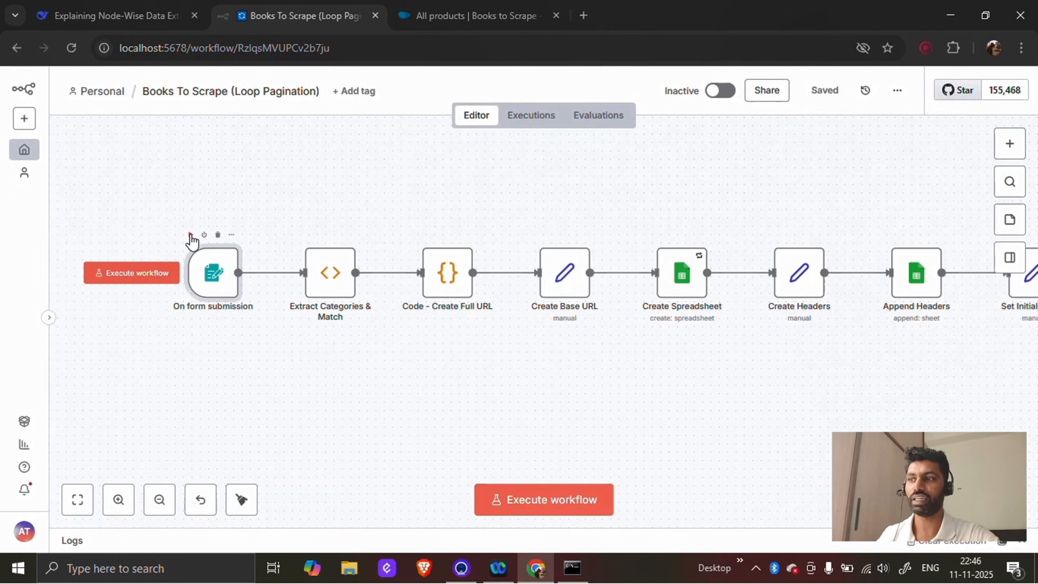
{"action": "left_click", "coordinate": [191, 236]}
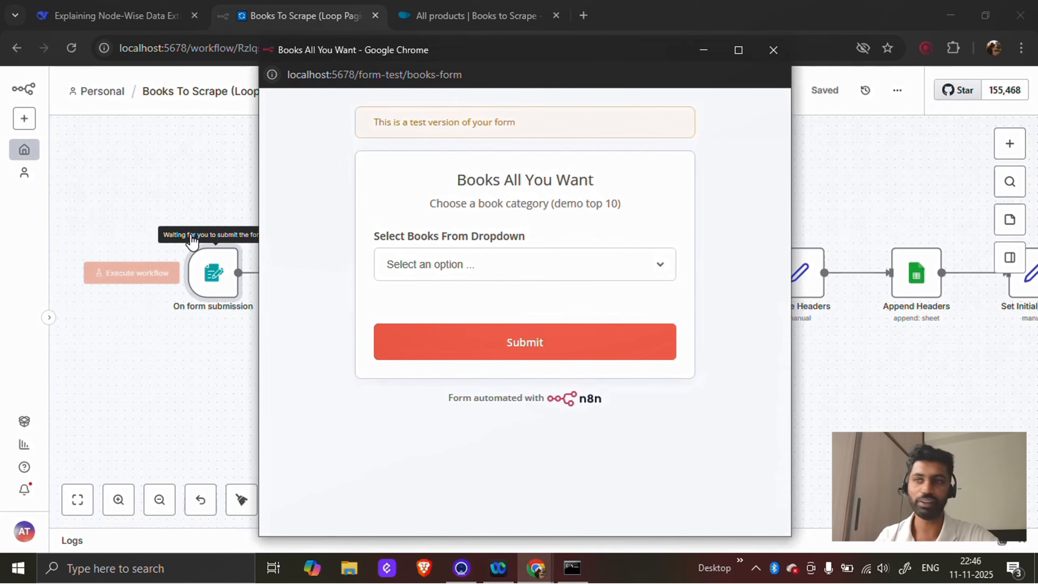
{"action": "left_click", "coordinate": [630, 271]}
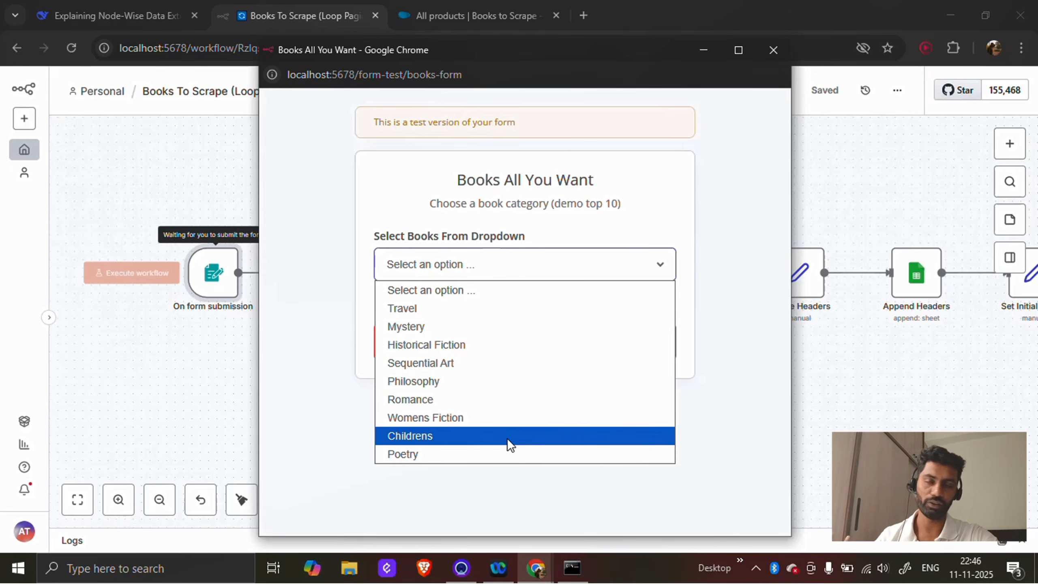
{"action": "left_click", "coordinate": [509, 445]}
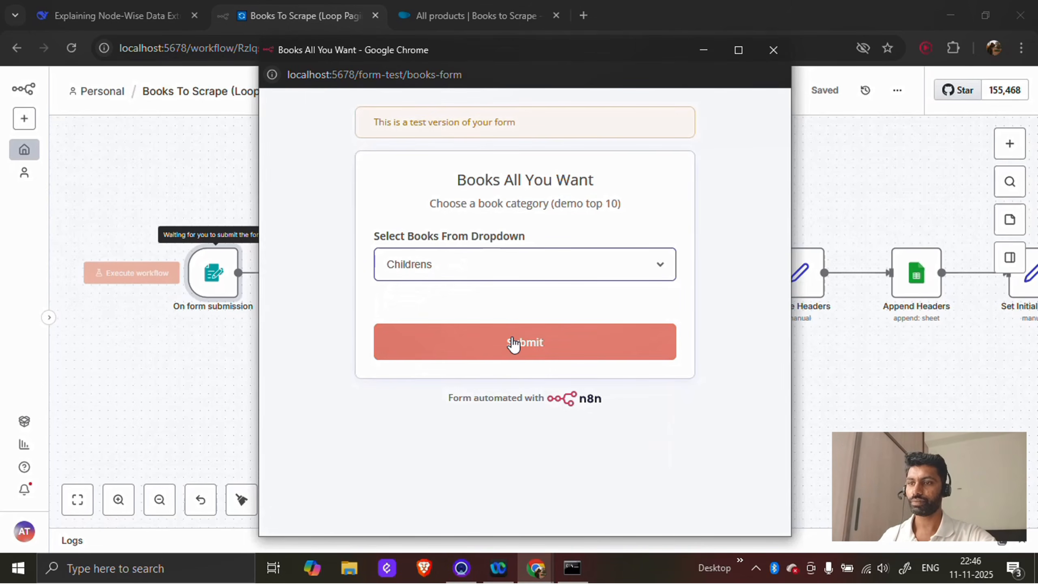
{"action": "left_click", "coordinate": [512, 343]}
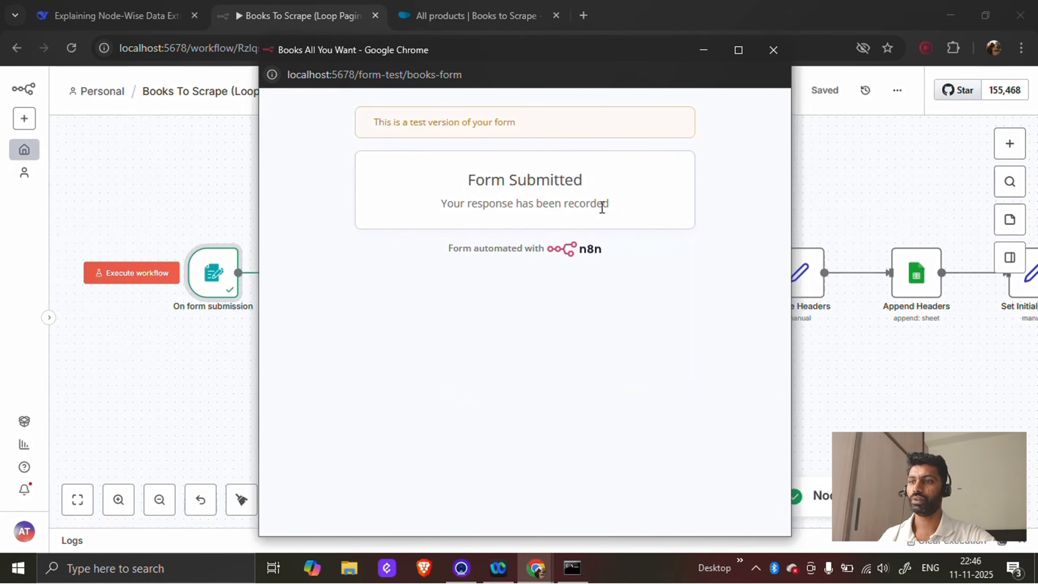
{"action": "left_click", "coordinate": [773, 50]}
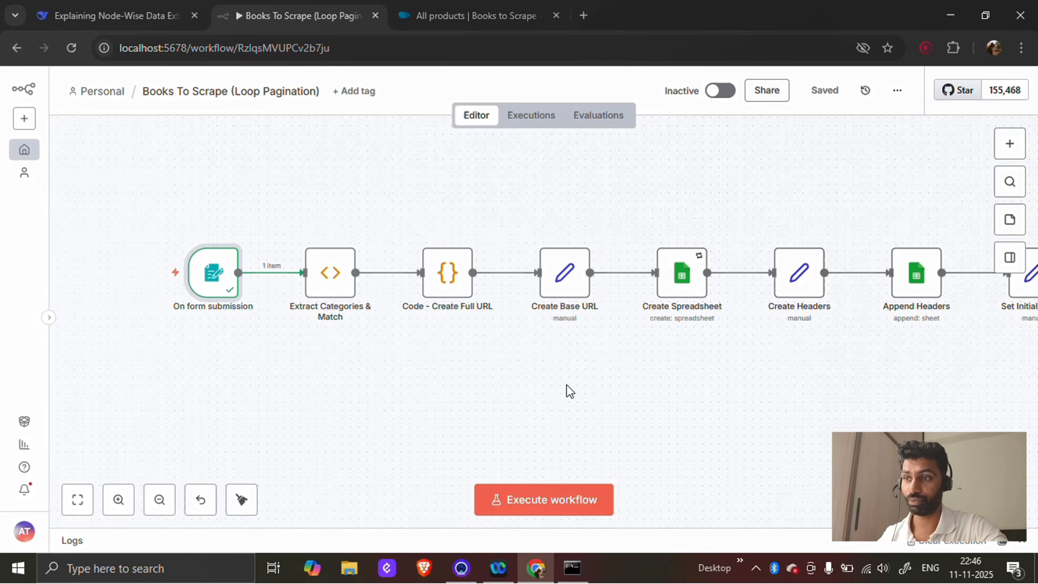
Open the Extract Categories & Match node, execute it on the submitted category, and return to the canvas.
{"action": "scroll", "coordinate": [570, 391], "scroll_direction": "right", "scroll_amount": 1}
{"action": "scroll", "coordinate": [570, 391], "scroll_direction": "right", "scroll_amount": 1}
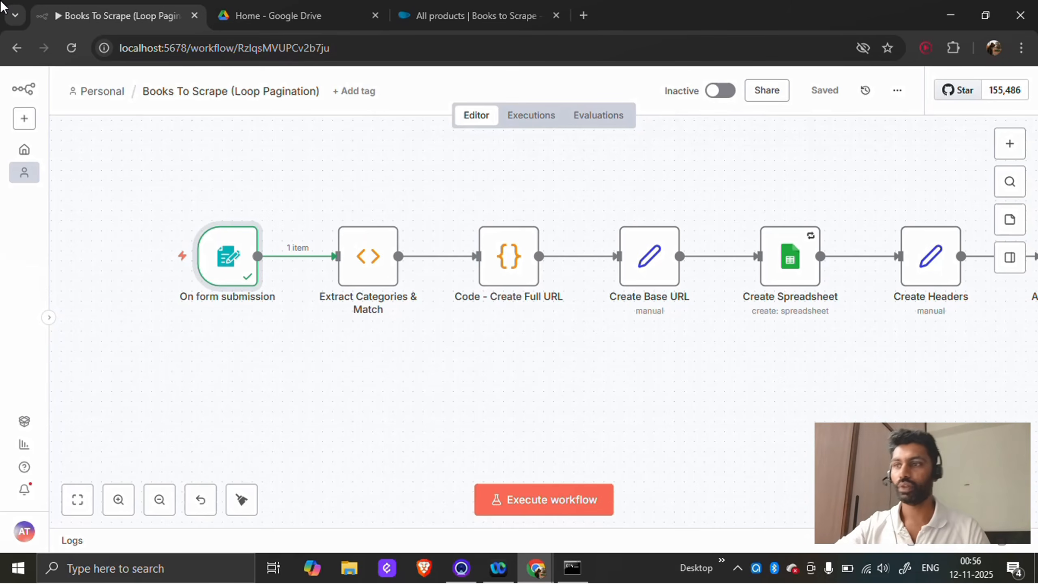
{"action": "mouse_move", "coordinate": [257, 312]}
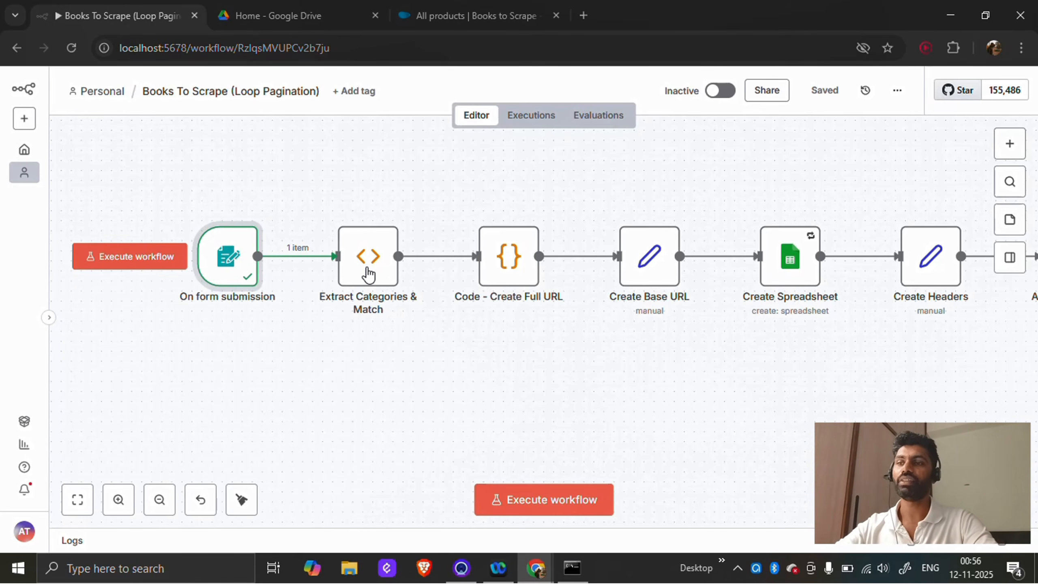
{"action": "left_click", "coordinate": [369, 282]}
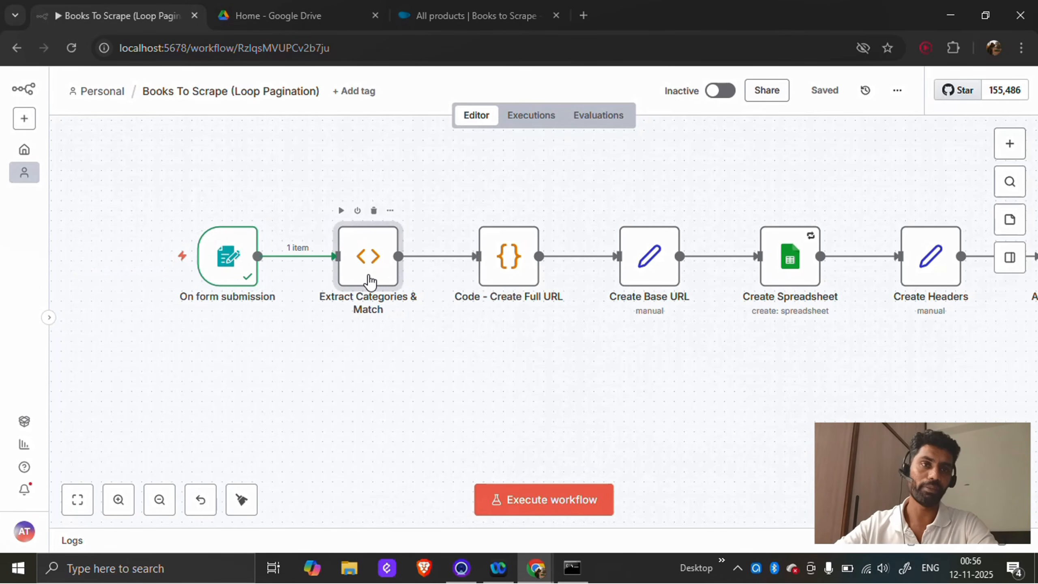
{"action": "double_click", "coordinate": [370, 282]}
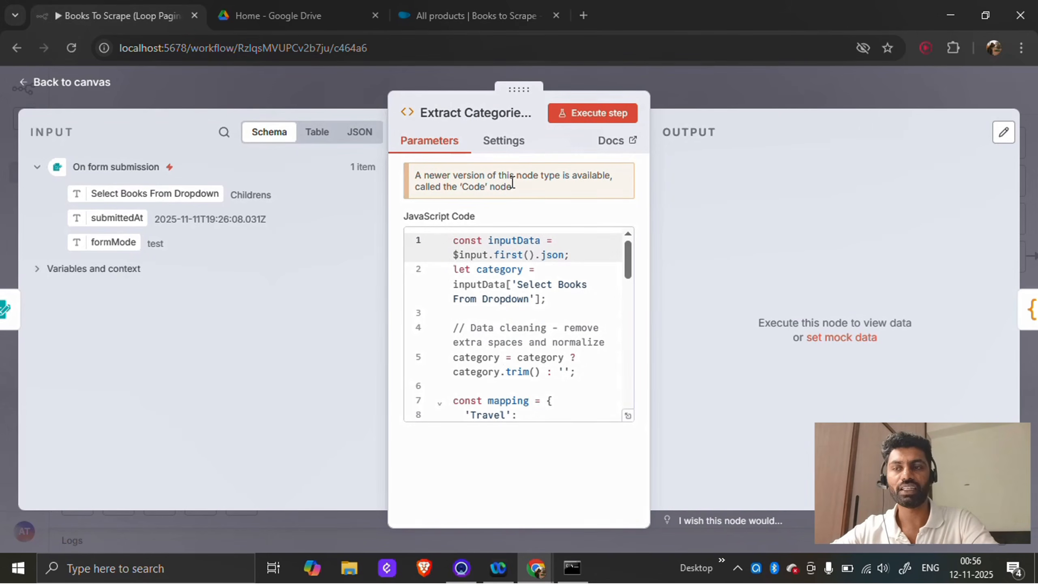
{"action": "left_click", "coordinate": [576, 123]}
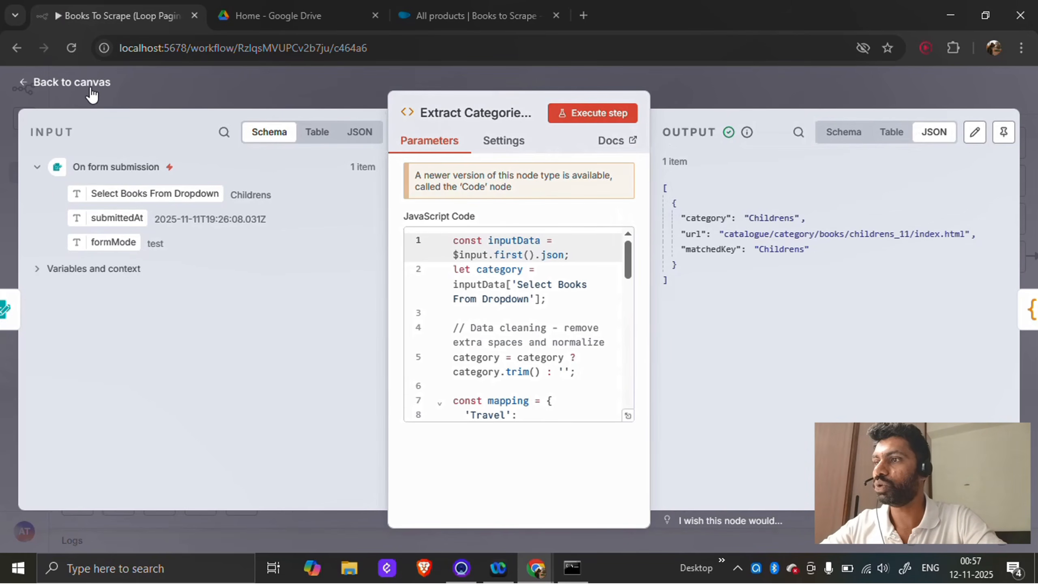
{"action": "left_click", "coordinate": [75, 83]}
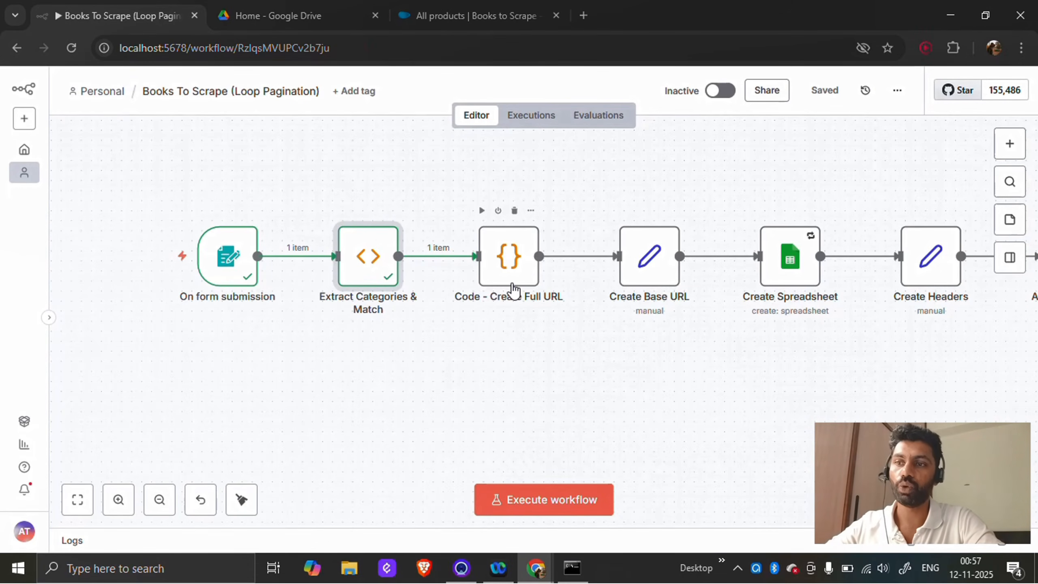
Open the Code - Create Full URL node, execute it, and return to the canvas.
{"action": "left_click", "coordinate": [519, 282]}
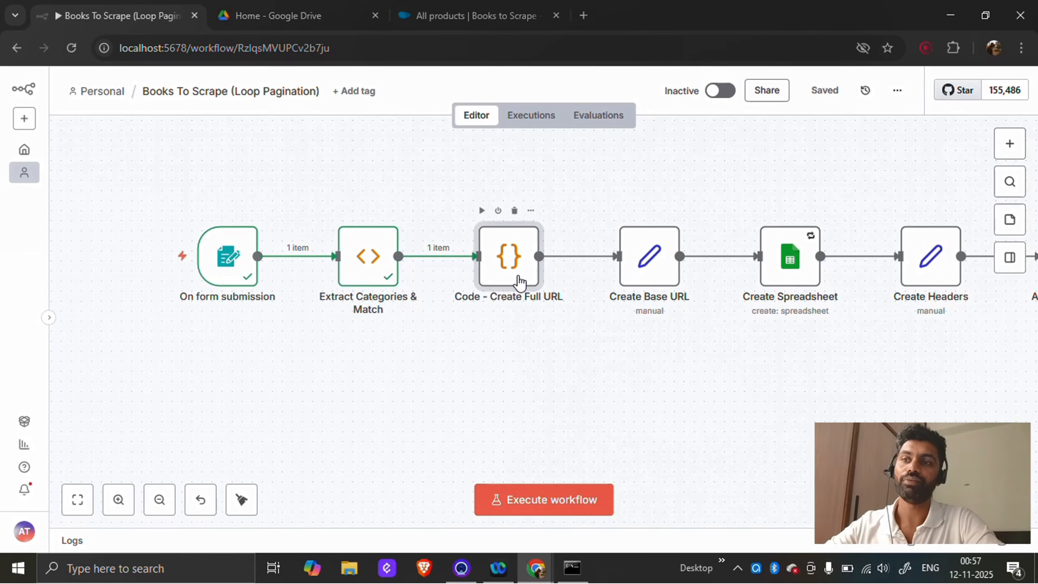
{"action": "key", "text": "Return"}
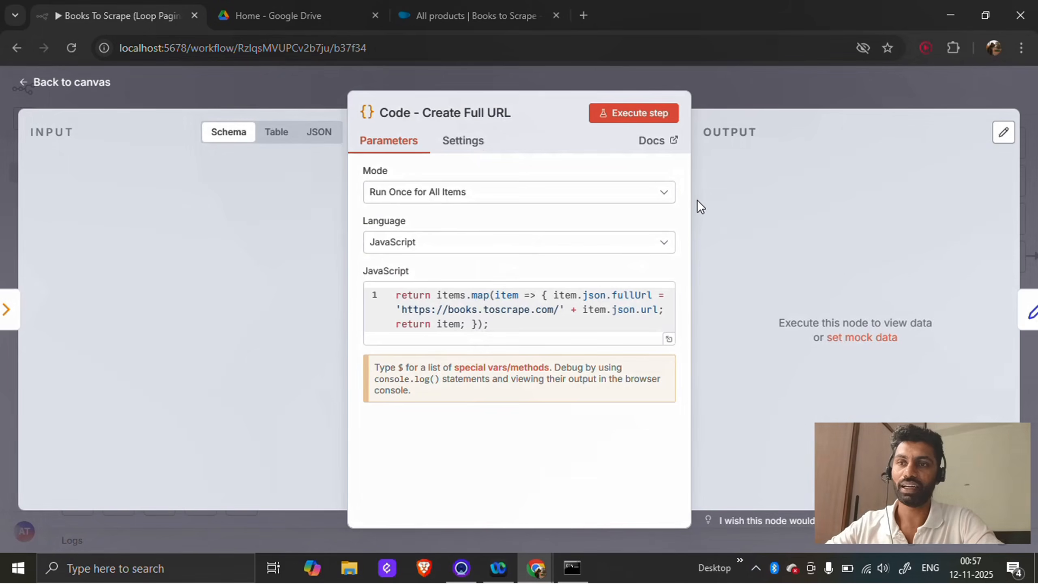
{"action": "left_click", "coordinate": [635, 118]}
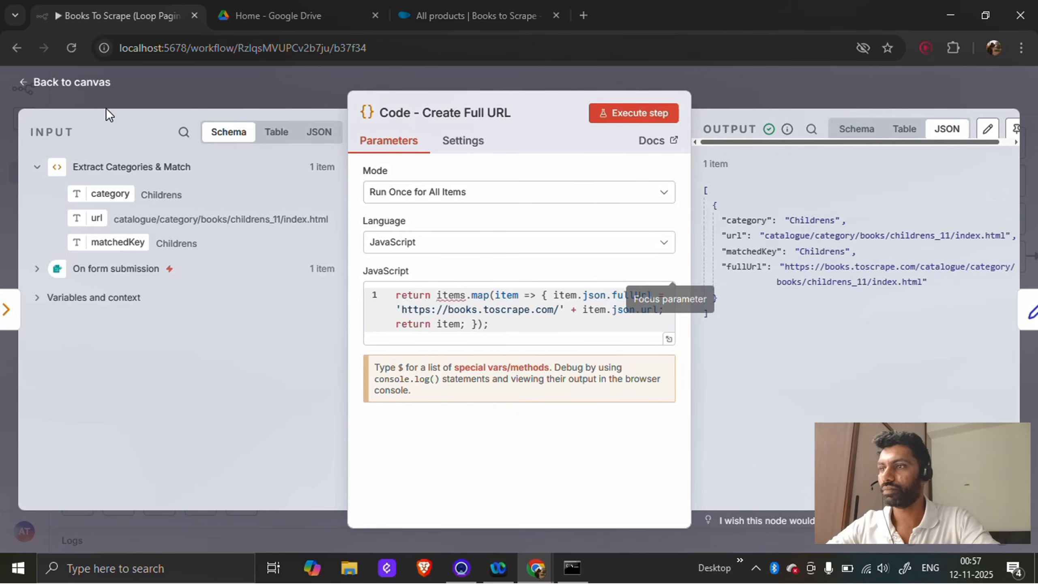
{"action": "left_click", "coordinate": [79, 88]}
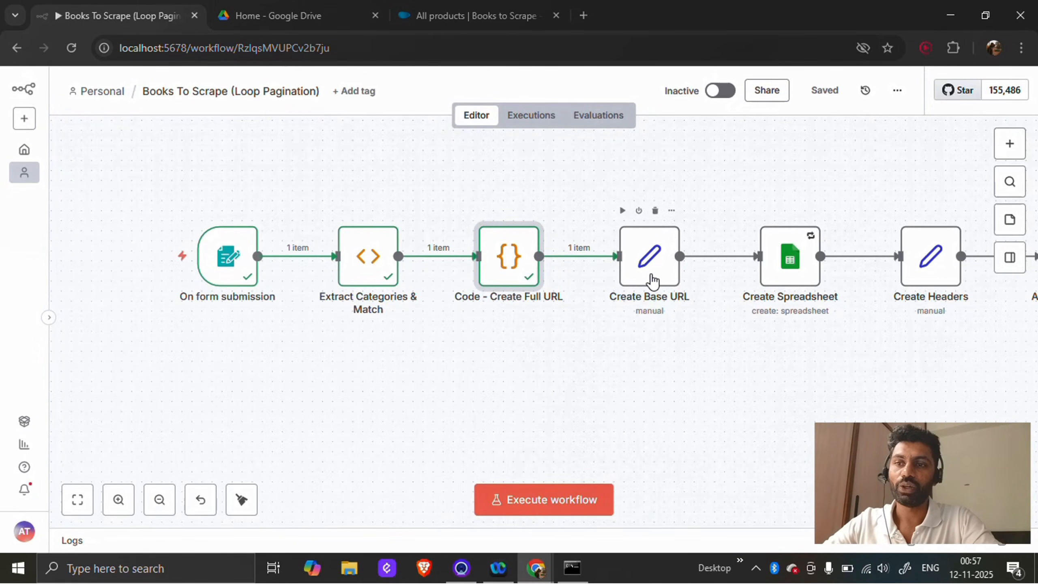
Open the Create Base URL node, execute it to produce the baseUrl field, and return to the canvas.
{"action": "left_click", "coordinate": [653, 281]}
{"action": "double_click", "coordinate": [652, 281]}
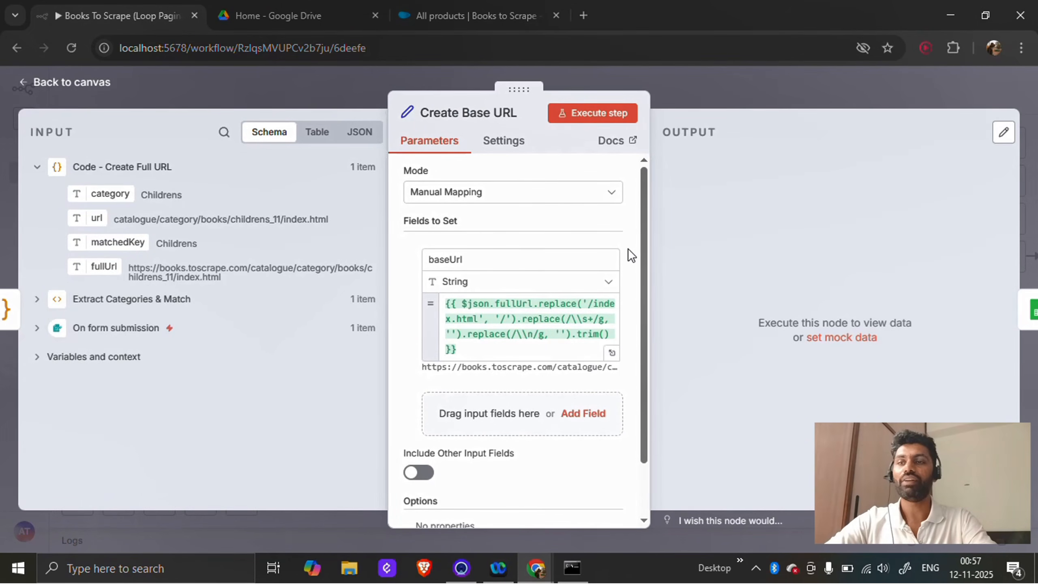
{"action": "left_click", "coordinate": [582, 118]}
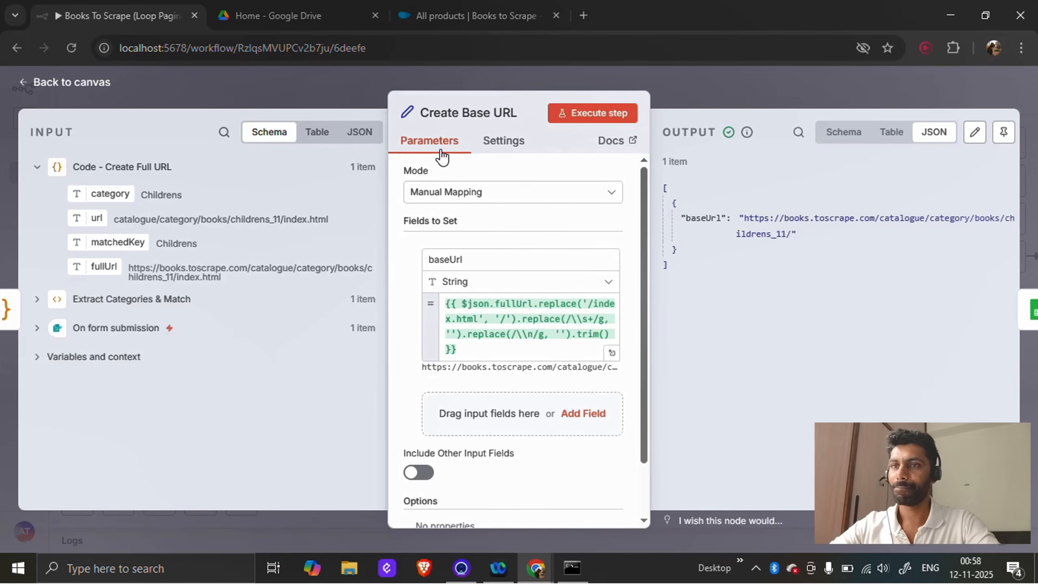
{"action": "left_click", "coordinate": [94, 85]}
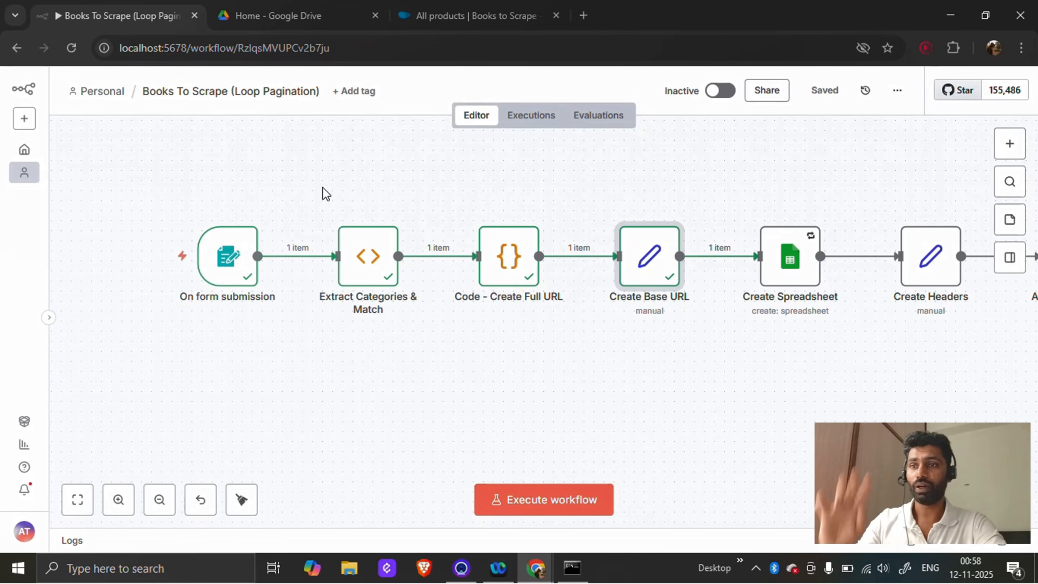
Examine the chain of nodes from Create Spreadsheet through Scrape Page to If-hasNext on the canvas.
{"action": "scroll", "coordinate": [523, 385], "scroll_direction": "right", "scroll_amount": 2}
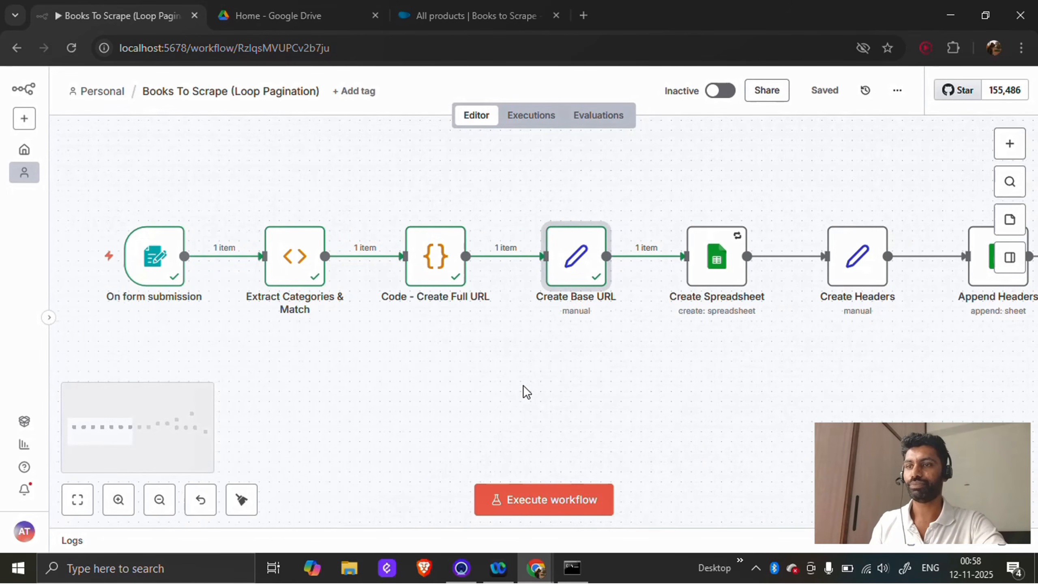
{"action": "scroll", "coordinate": [522, 384], "scroll_direction": "right", "scroll_amount": 3}
{"action": "scroll", "coordinate": [523, 385], "scroll_direction": "right", "scroll_amount": 6}
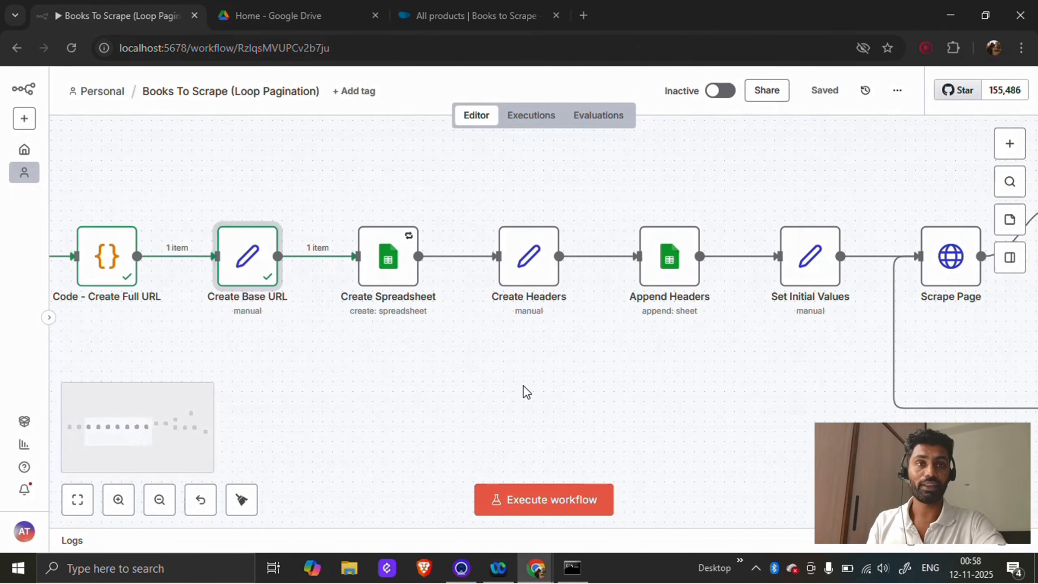
{"action": "scroll", "coordinate": [523, 384], "scroll_direction": "right", "scroll_amount": 1}
{"action": "scroll", "coordinate": [523, 384], "scroll_direction": "right", "scroll_amount": 1}
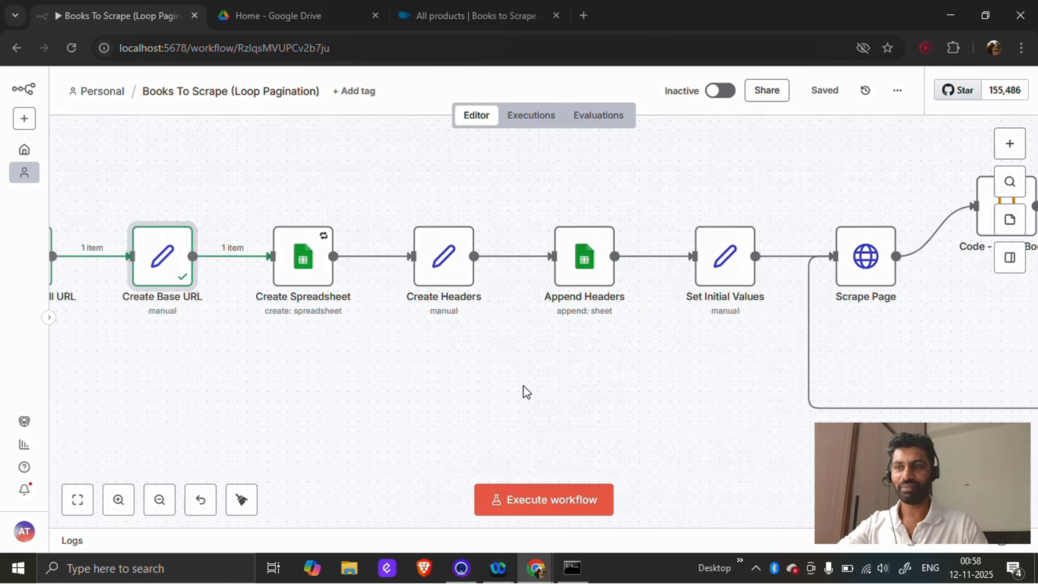
{"action": "scroll", "coordinate": [524, 386], "scroll_direction": "right", "scroll_amount": 2}
{"action": "scroll", "coordinate": [523, 385], "scroll_direction": "right", "scroll_amount": 2}
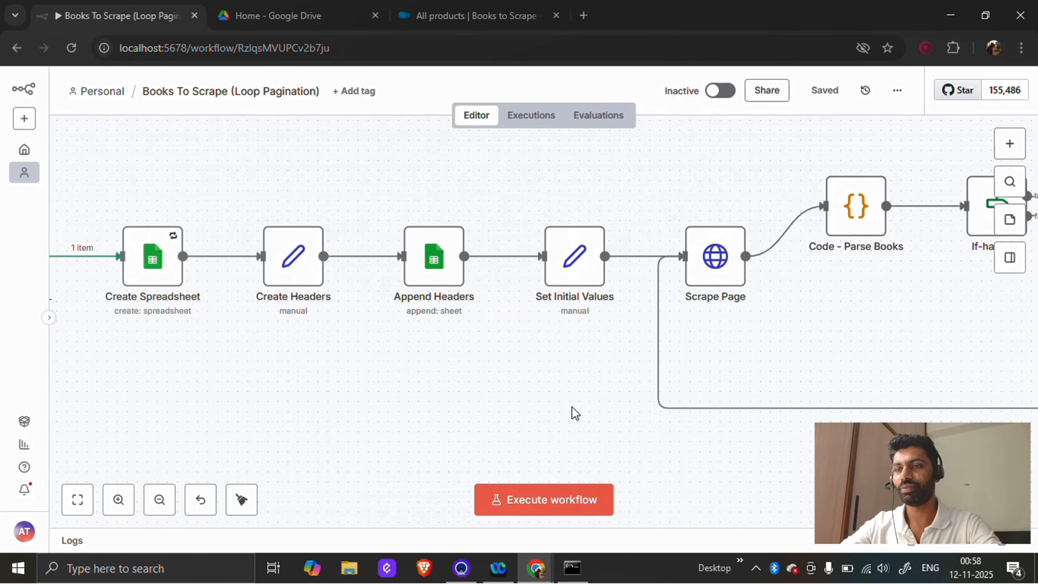
{"action": "scroll", "coordinate": [576, 412], "scroll_direction": "right", "scroll_amount": 2}
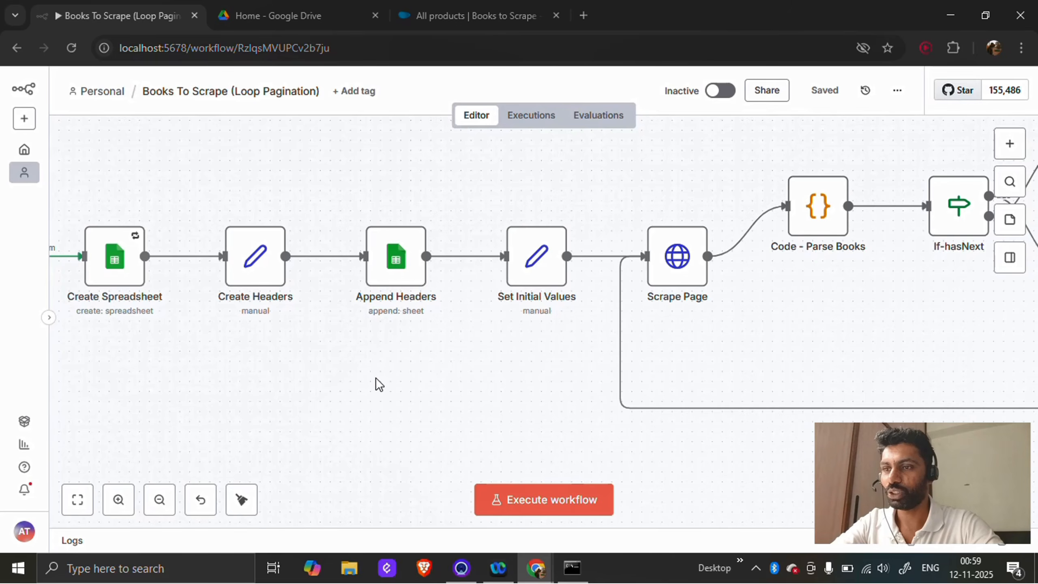
Execute the Create Spreadsheet node and open it to check its title expression and output.
{"action": "scroll", "coordinate": [376, 383], "scroll_direction": "left", "scroll_amount": 5}
{"action": "scroll", "coordinate": [379, 384], "scroll_direction": "left", "scroll_amount": 2}
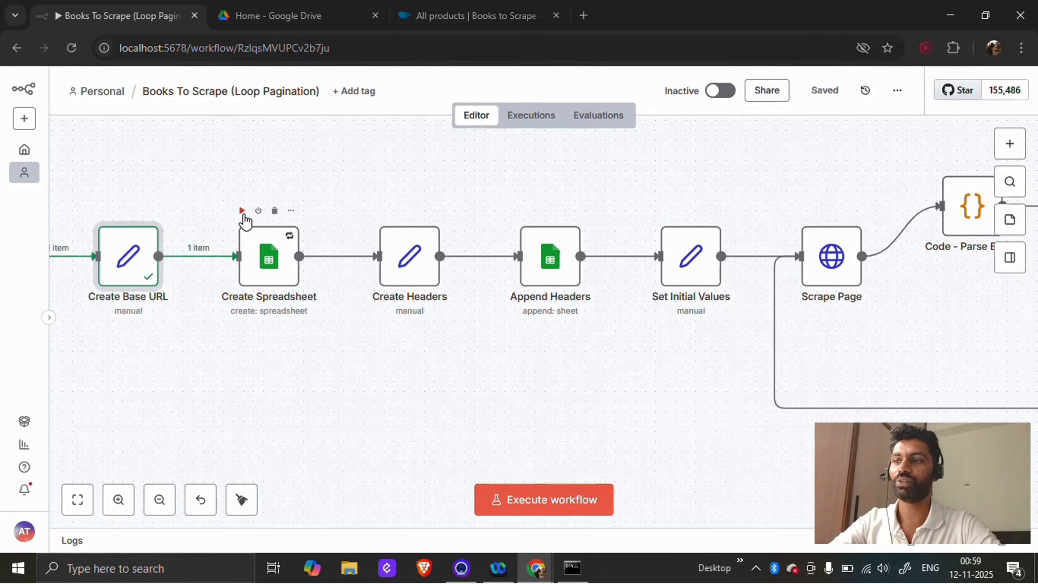
{"action": "left_click", "coordinate": [242, 211]}
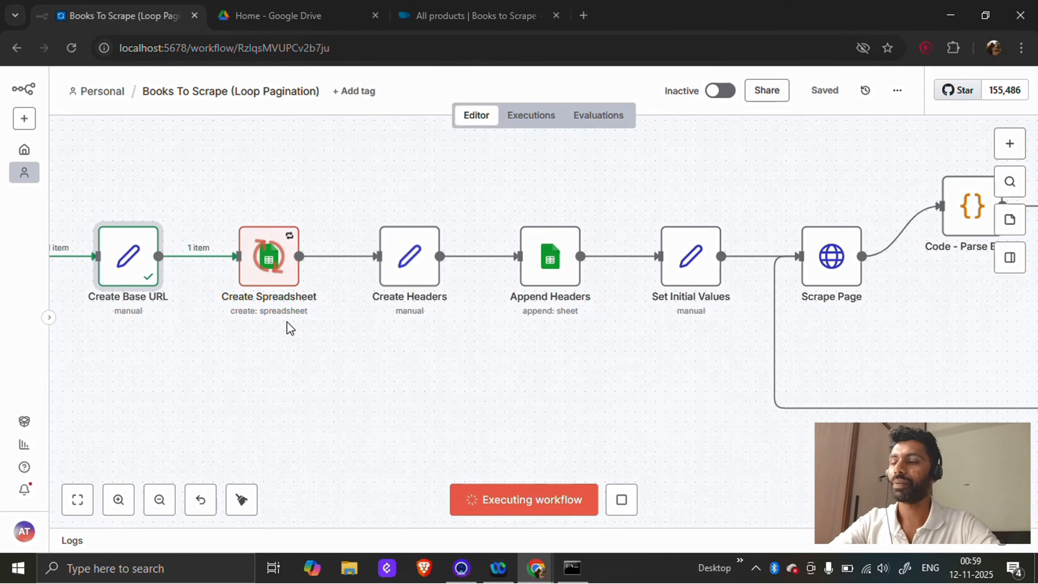
{"action": "mouse_move", "coordinate": [287, 282]}
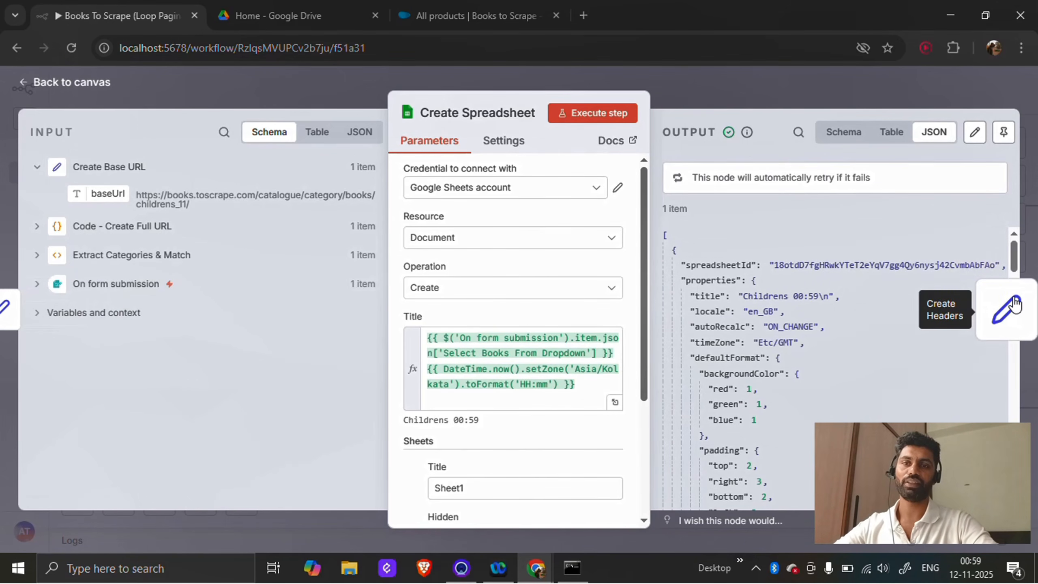
Execute the Create Headers node and the Append Headers node that follows it.
{"action": "left_click", "coordinate": [1015, 303]}
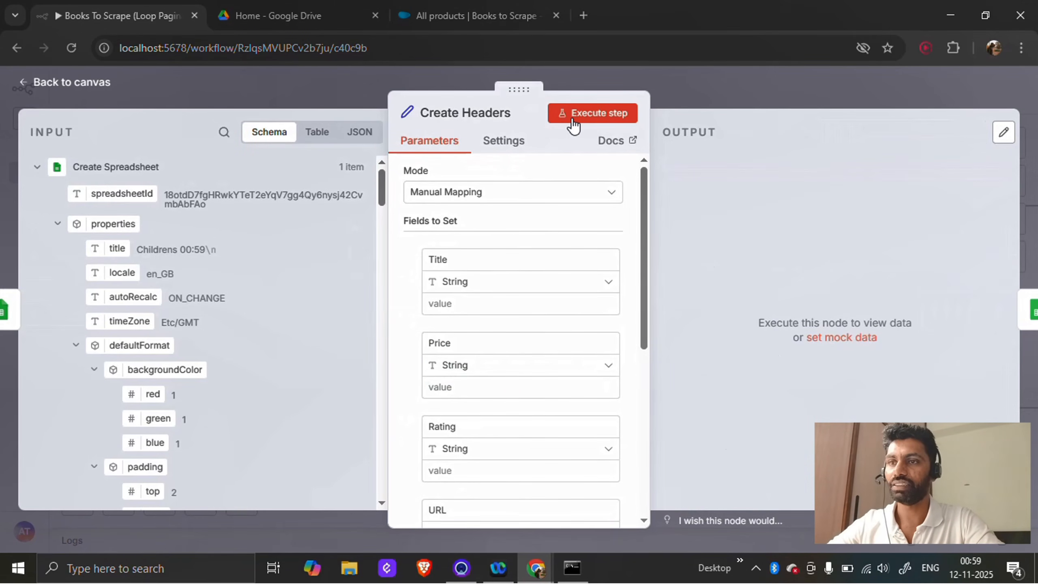
{"action": "left_click", "coordinate": [573, 119]}
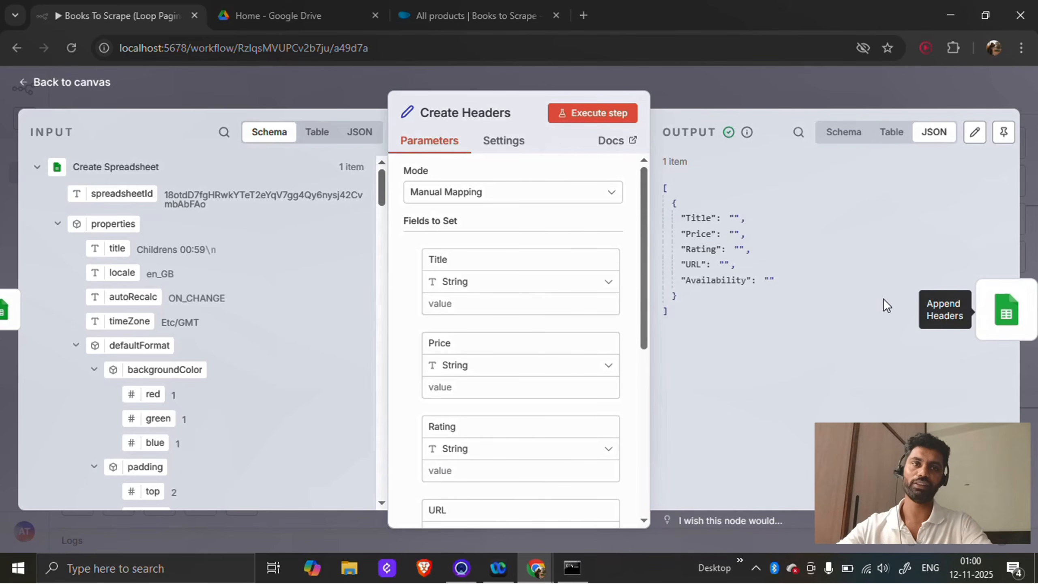
{"action": "left_click", "coordinate": [1005, 310]}
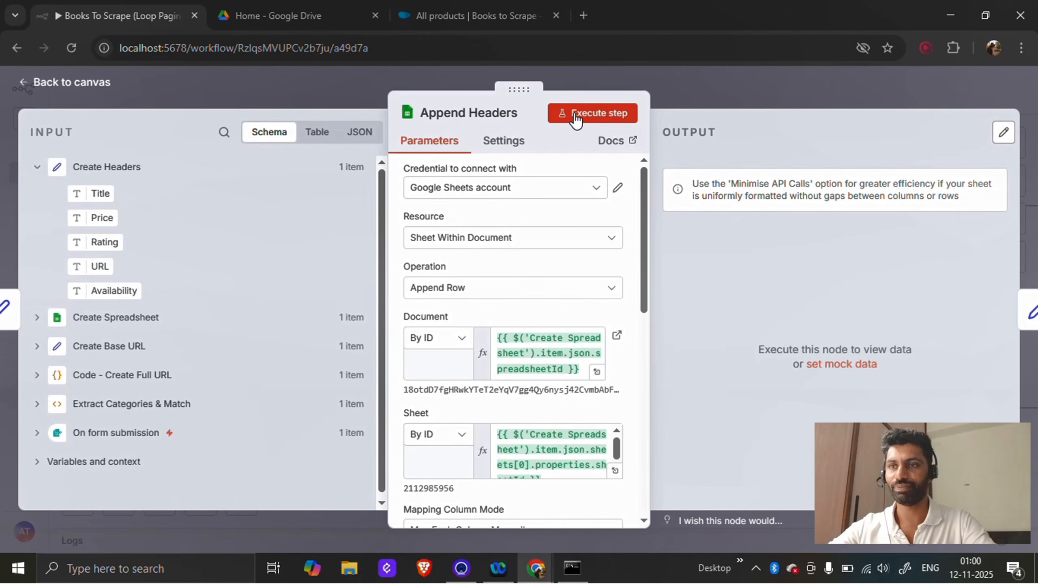
{"action": "left_click", "coordinate": [576, 119]}
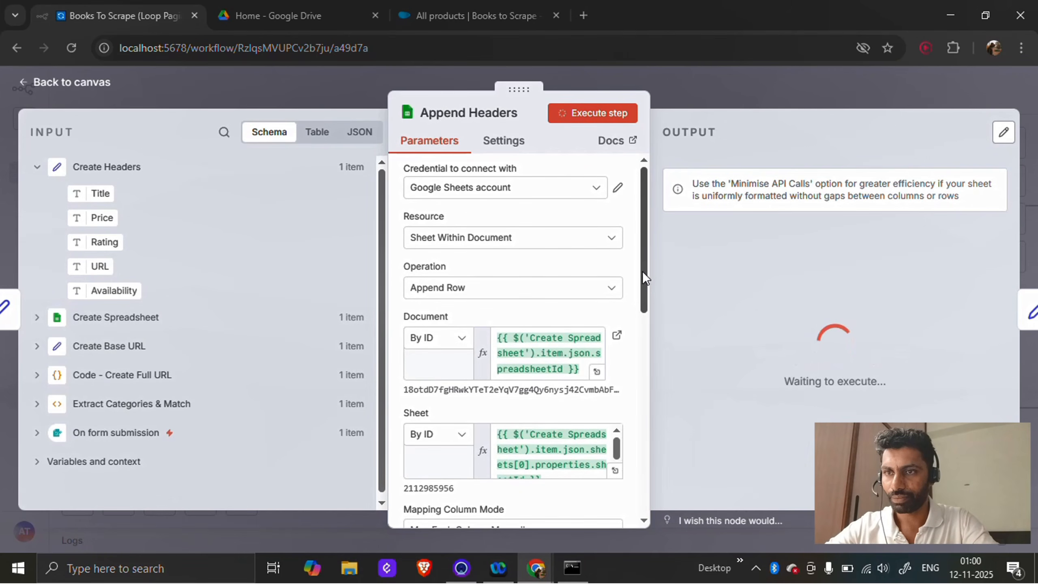
Review the Append Headers node's document and sheet ID expressions, column mapping mode and values to send.
{"action": "scroll", "coordinate": [642, 275], "scroll_direction": "down", "scroll_amount": 3}
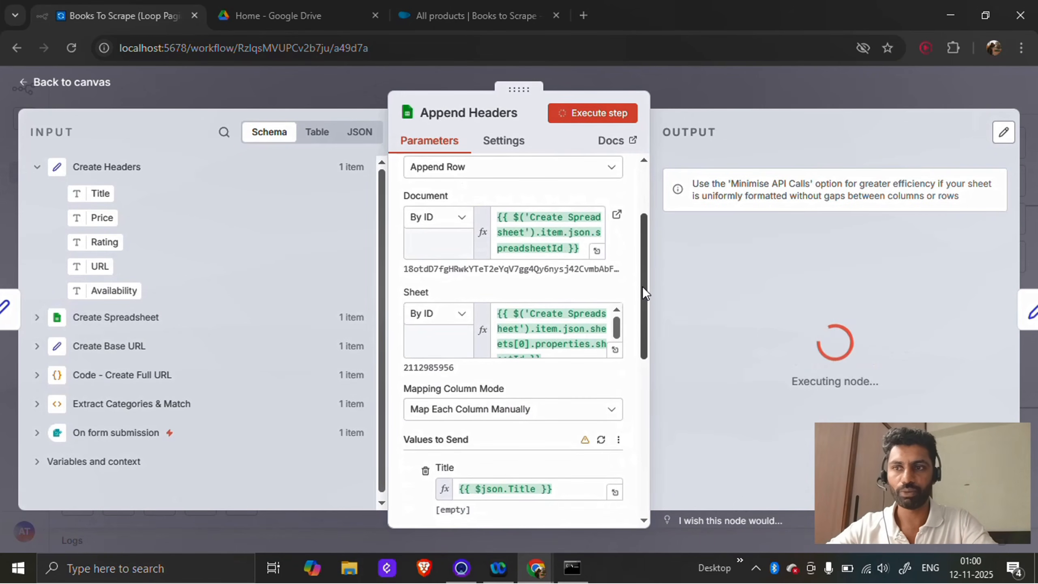
{"action": "scroll", "coordinate": [642, 234], "scroll_direction": "up", "scroll_amount": 3}
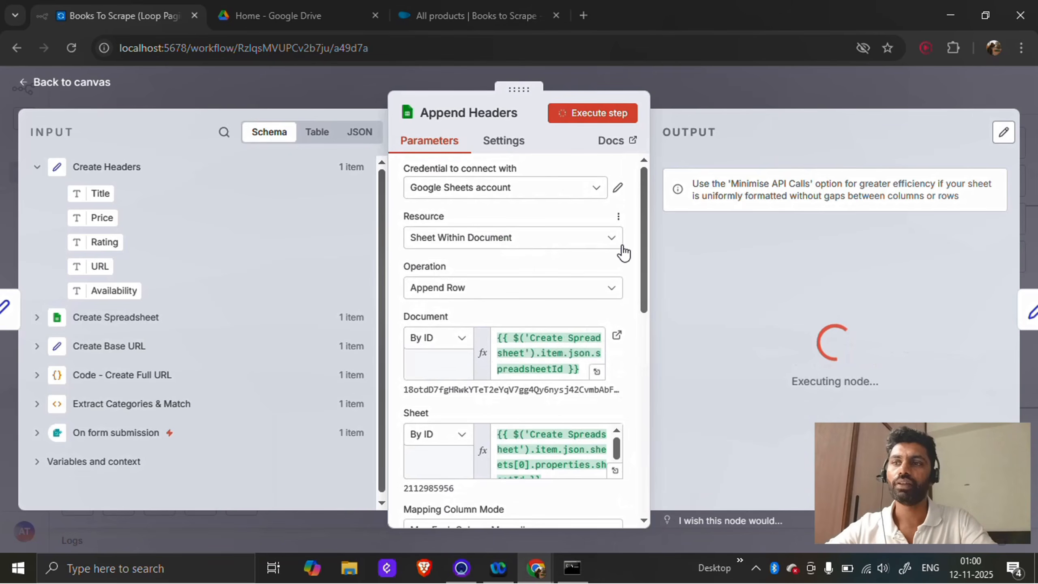
{"action": "scroll", "coordinate": [645, 289], "scroll_direction": "down", "scroll_amount": 3}
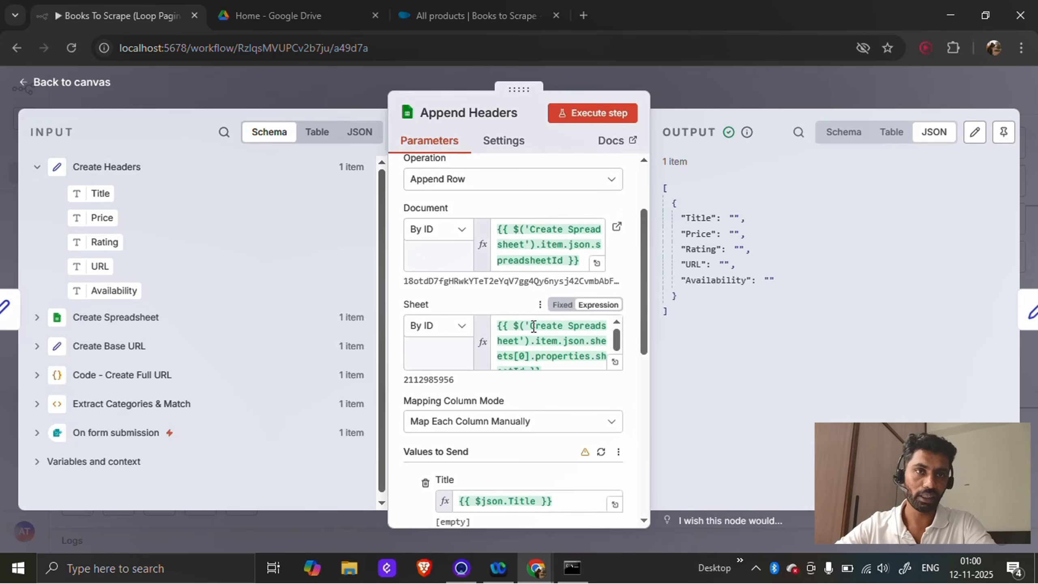
{"action": "mouse_move", "coordinate": [533, 327]}
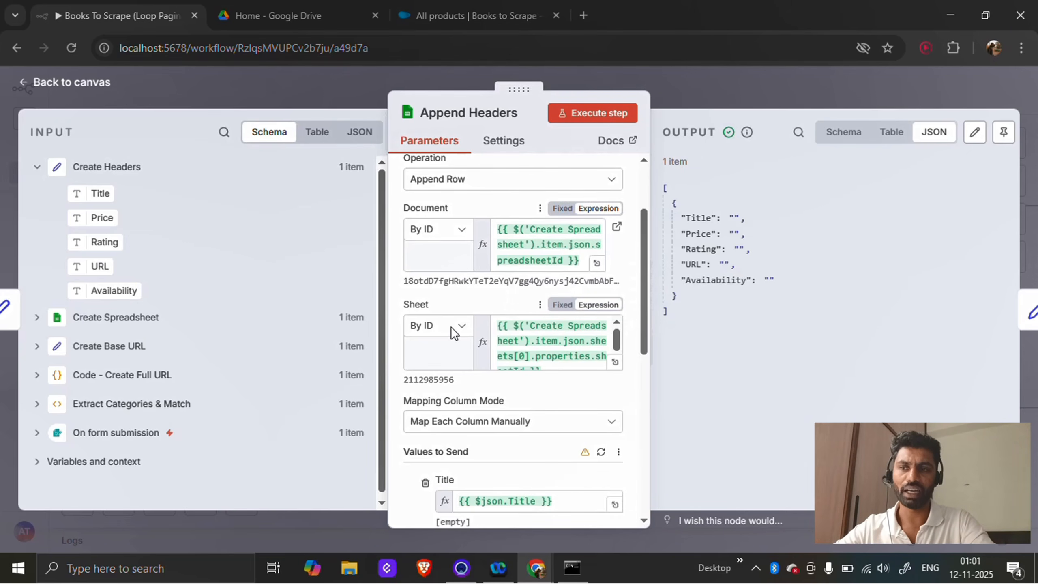
Check the Title, Price, Rating and URL mappings in the Append Headers node and return to the canvas.
{"action": "left_click_drag", "start_coordinate": [642, 310], "coordinate": [642, 348]}
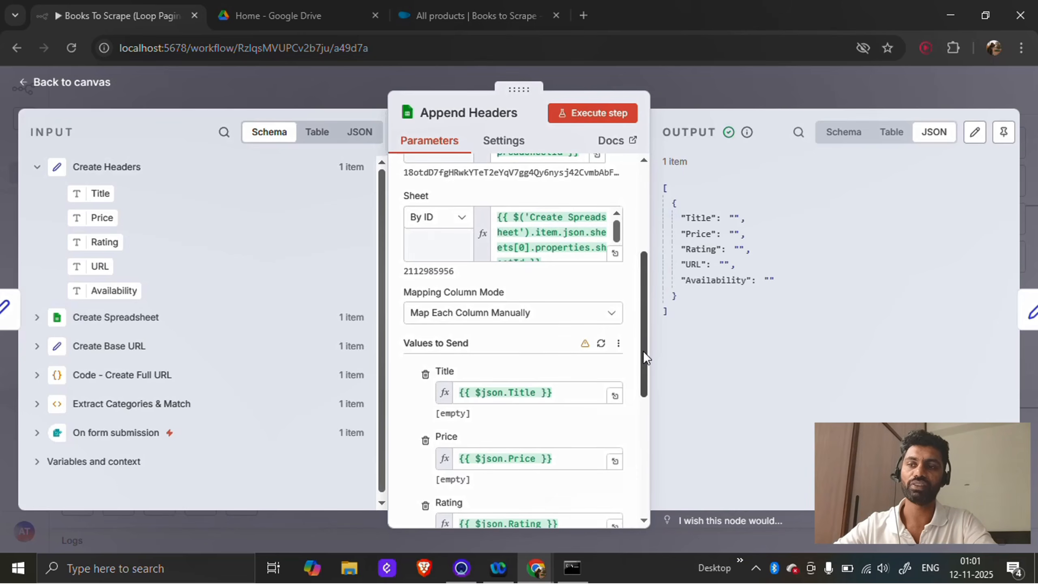
{"action": "scroll", "coordinate": [643, 350], "scroll_direction": "down", "scroll_amount": 2}
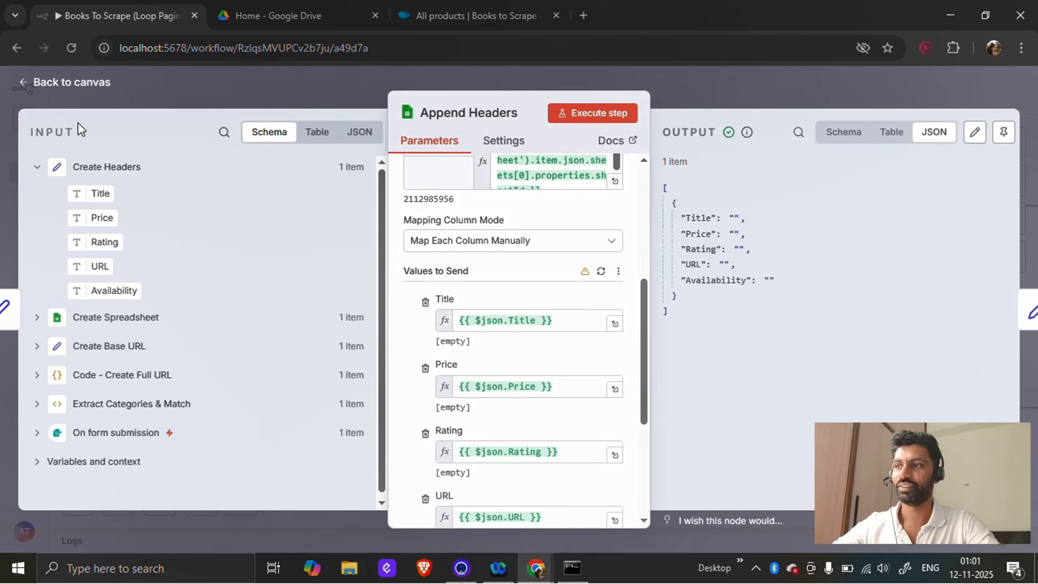
{"action": "left_click", "coordinate": [81, 88]}
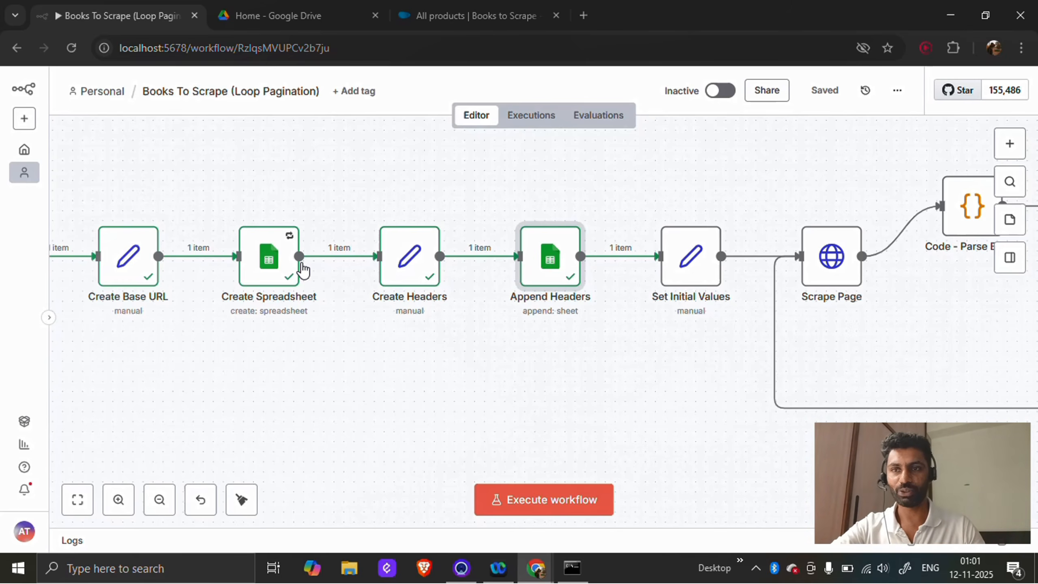
Open the Set Initial Values node and review its page, baseUrl and fullUrl fields.
{"action": "scroll", "coordinate": [574, 370], "scroll_direction": "right", "scroll_amount": 3}
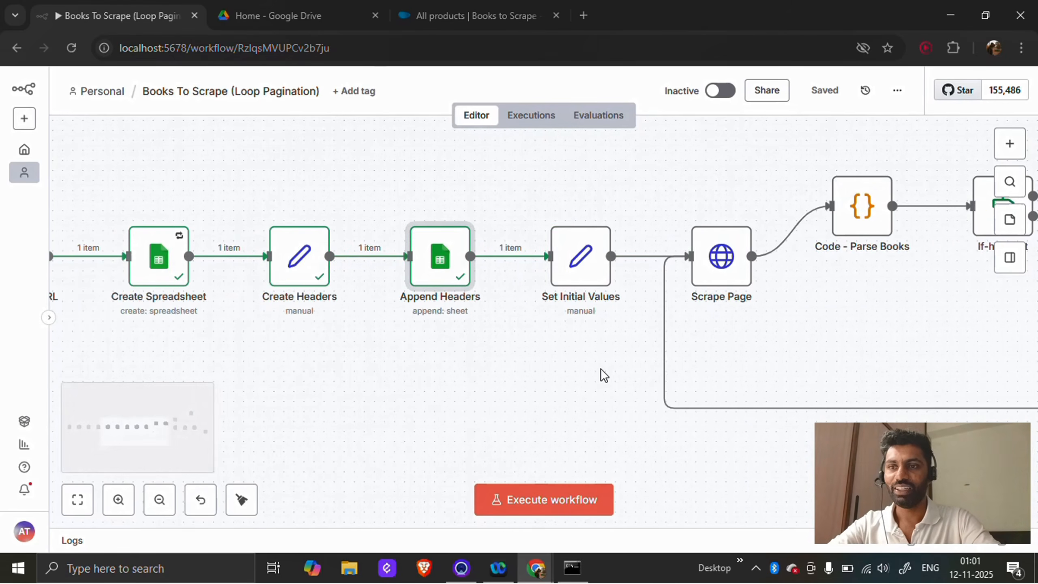
{"action": "left_click", "coordinate": [585, 279]}
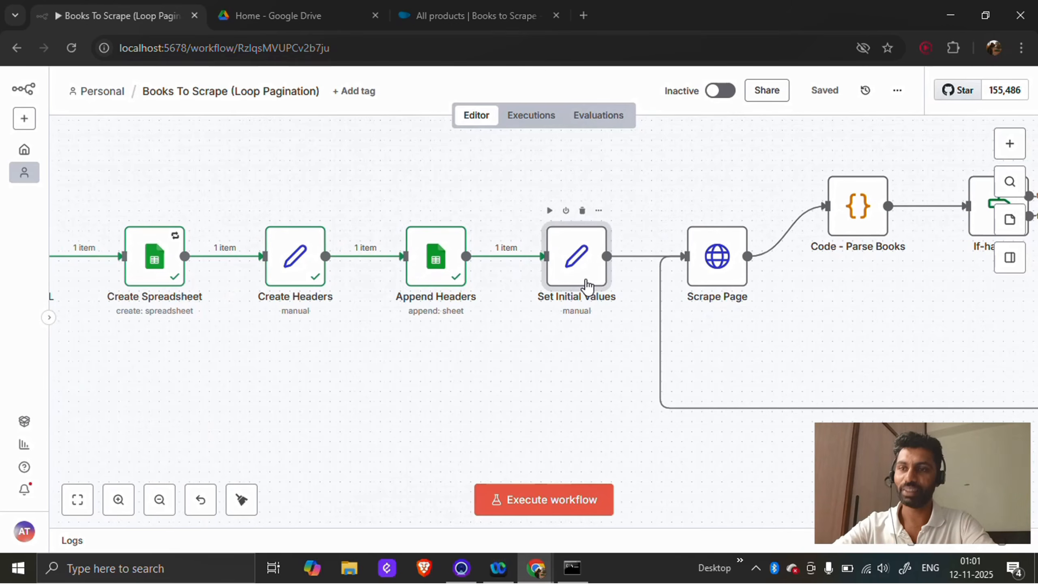
{"action": "key", "text": "Return"}
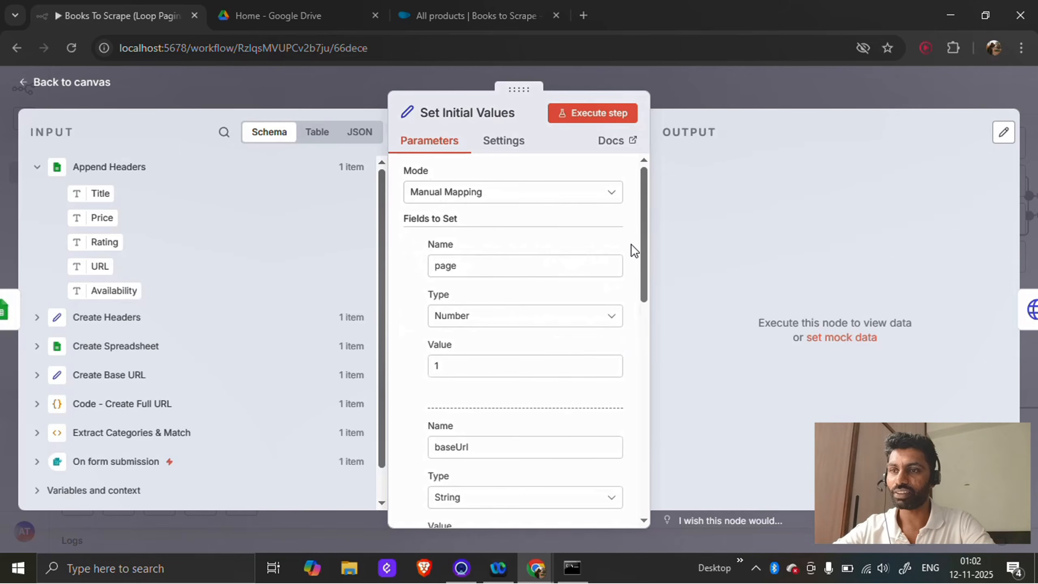
{"action": "left_click_drag", "start_coordinate": [642, 241], "coordinate": [643, 265]}
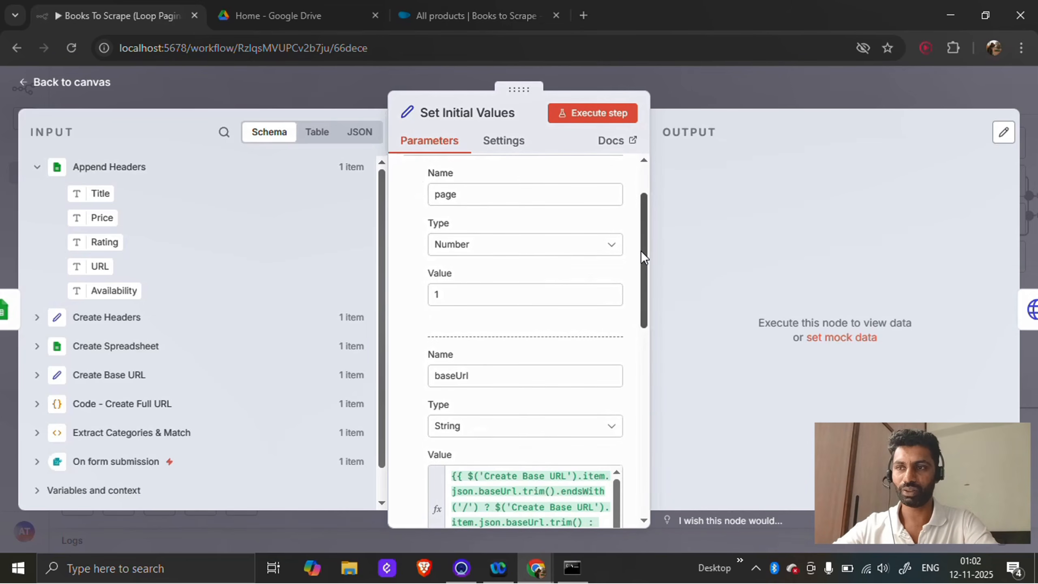
{"action": "left_click_drag", "start_coordinate": [642, 256], "coordinate": [640, 227]}
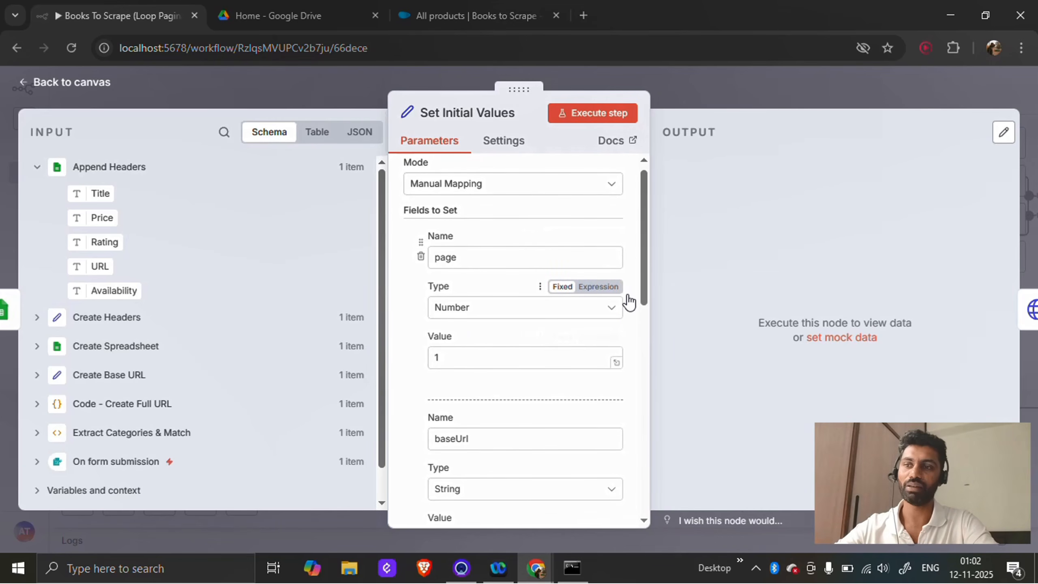
{"action": "left_click_drag", "start_coordinate": [642, 283], "coordinate": [655, 447]}
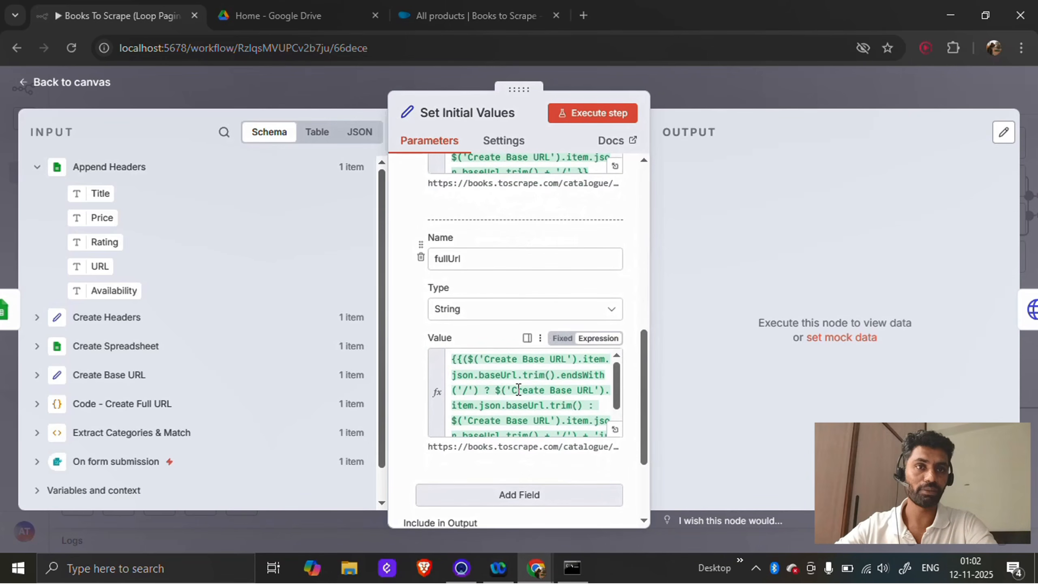
{"action": "mouse_move", "coordinate": [518, 389]}
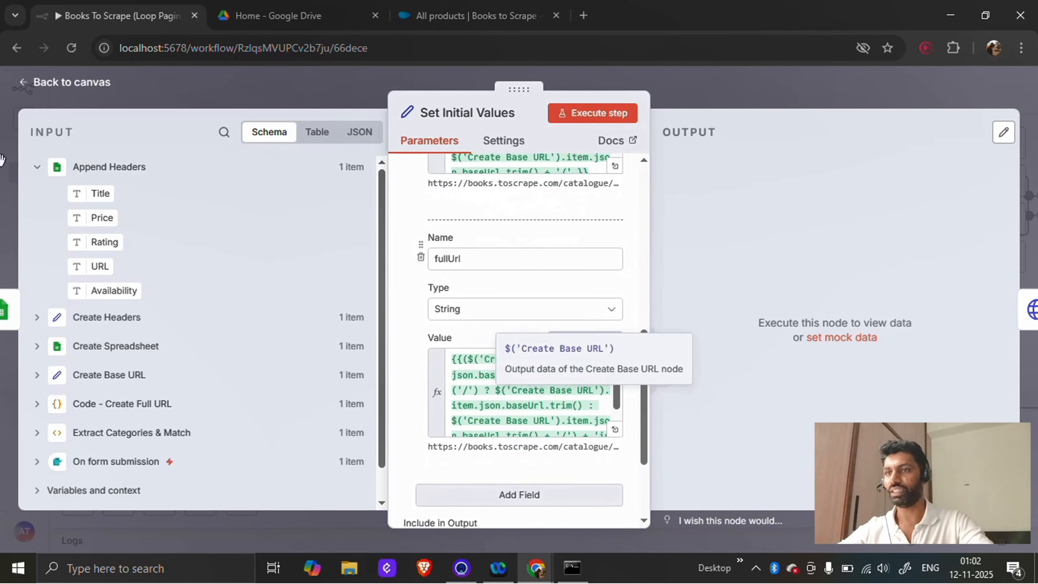
{"action": "left_click", "coordinate": [72, 86]}
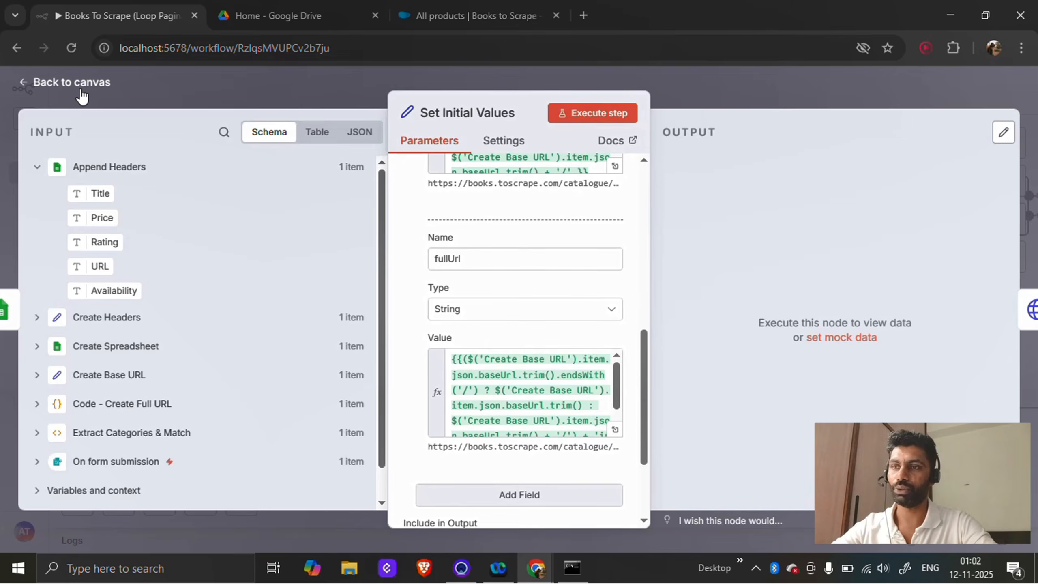
Execute the Set Initial Values node and the Scrape Page node that follows it, returning to the canvas.
{"action": "scroll", "coordinate": [489, 375], "scroll_direction": "right", "scroll_amount": 5}
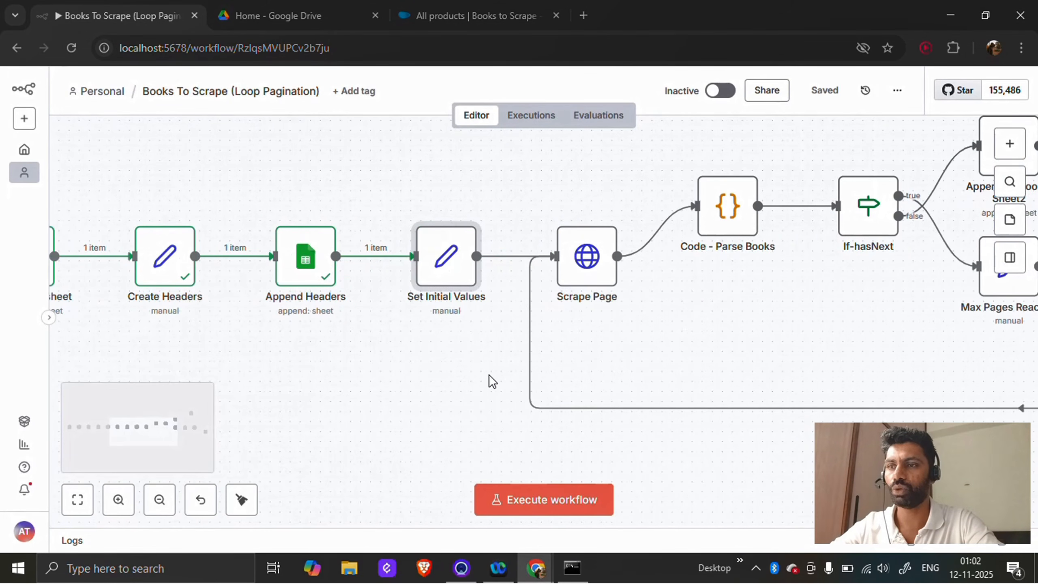
{"action": "scroll", "coordinate": [488, 375], "scroll_direction": "right", "scroll_amount": 3}
{"action": "mouse_move", "coordinate": [354, 243]}
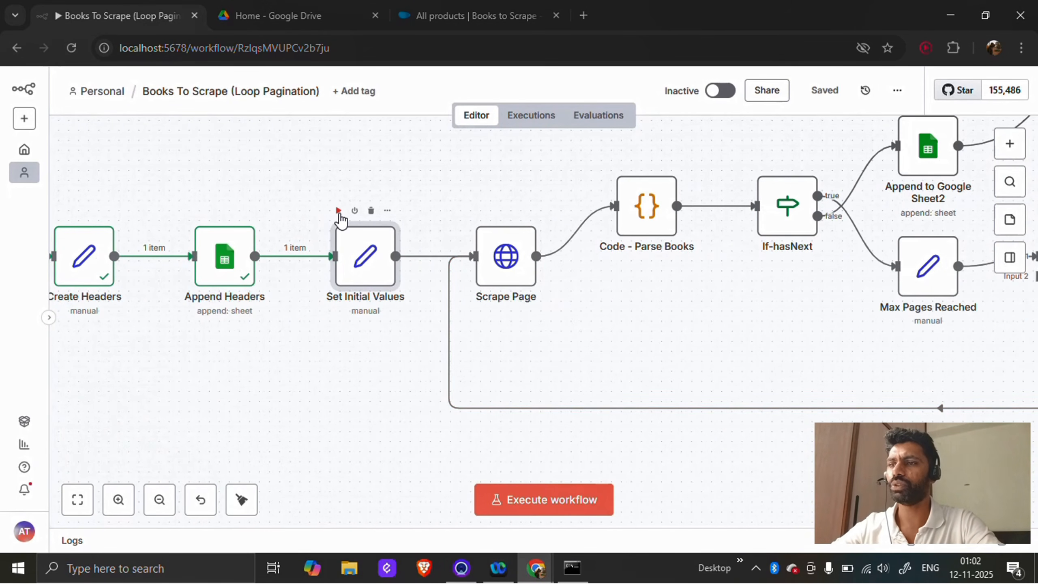
{"action": "left_click", "coordinate": [339, 211]}
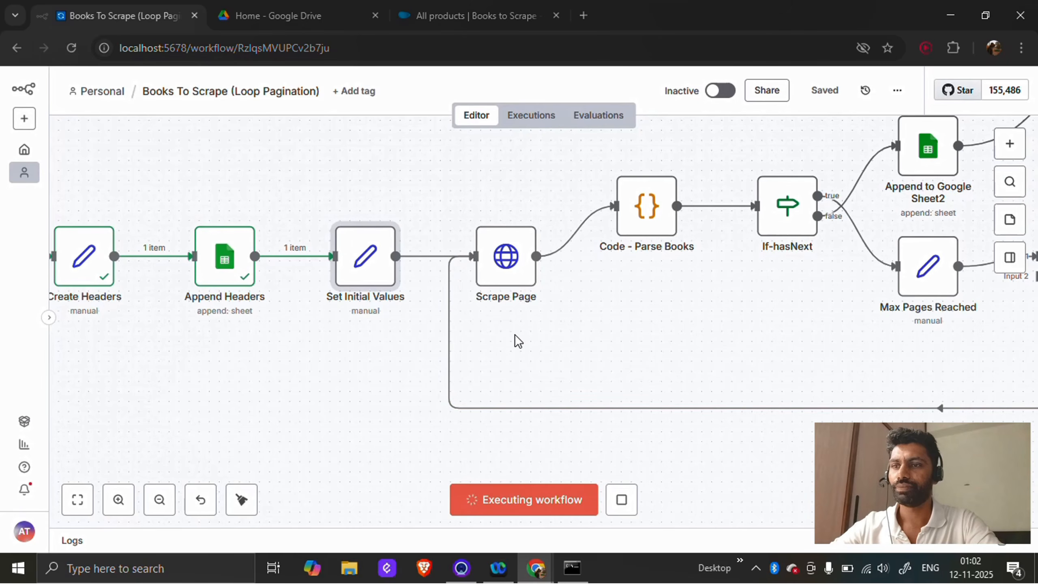
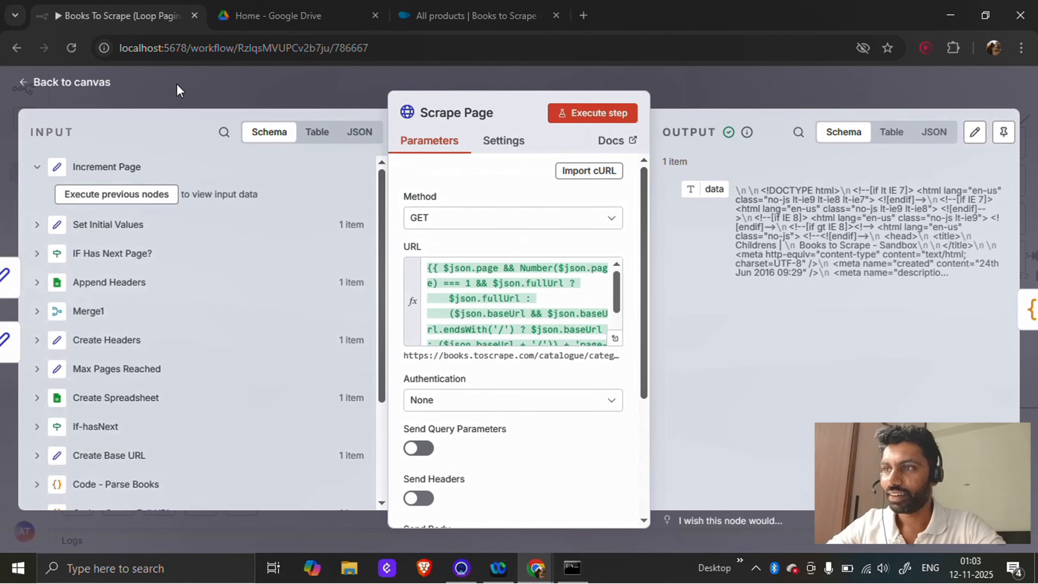
{"action": "left_click", "coordinate": [81, 87]}
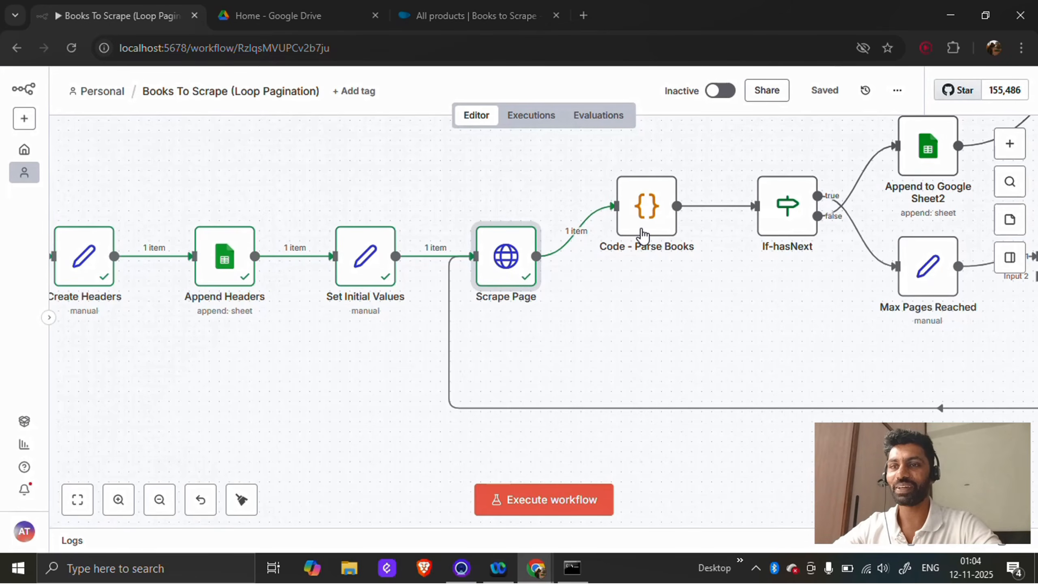
Open the Code - Parse Books node and execute it on the scraped page data.
{"action": "left_click", "coordinate": [640, 233]}
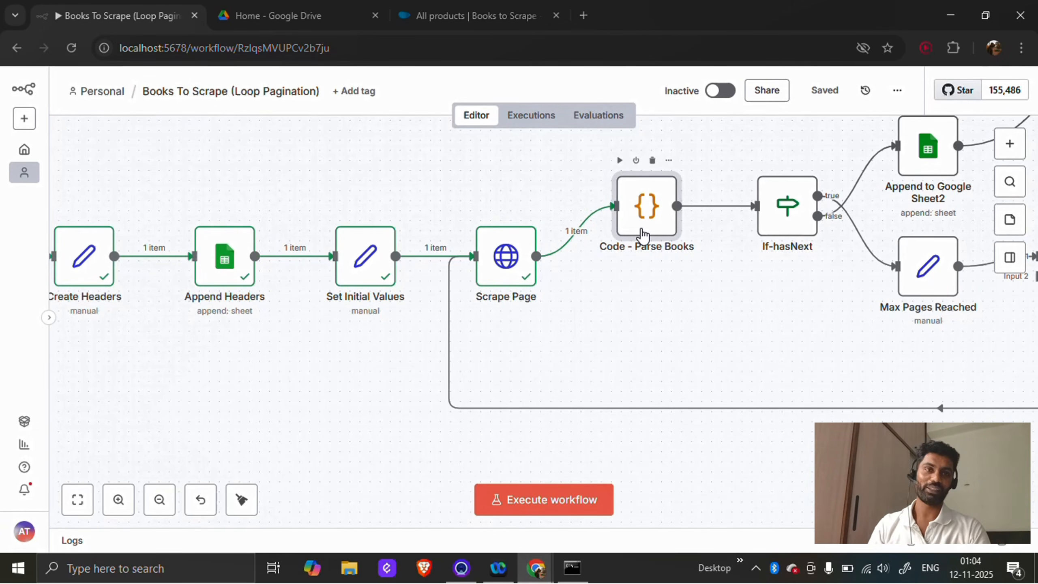
{"action": "double_click", "coordinate": [642, 234]}
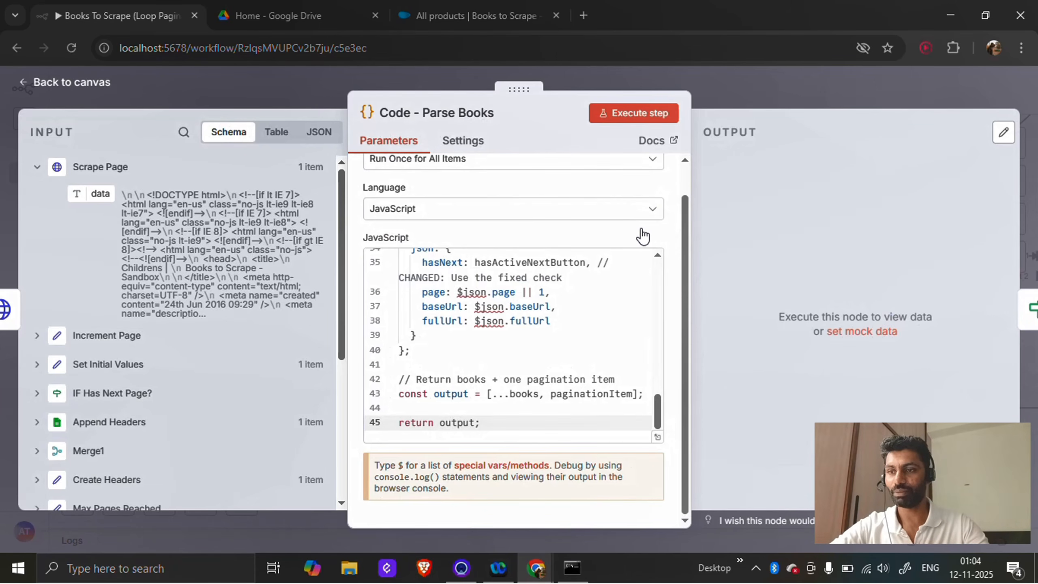
{"action": "left_click", "coordinate": [615, 114]}
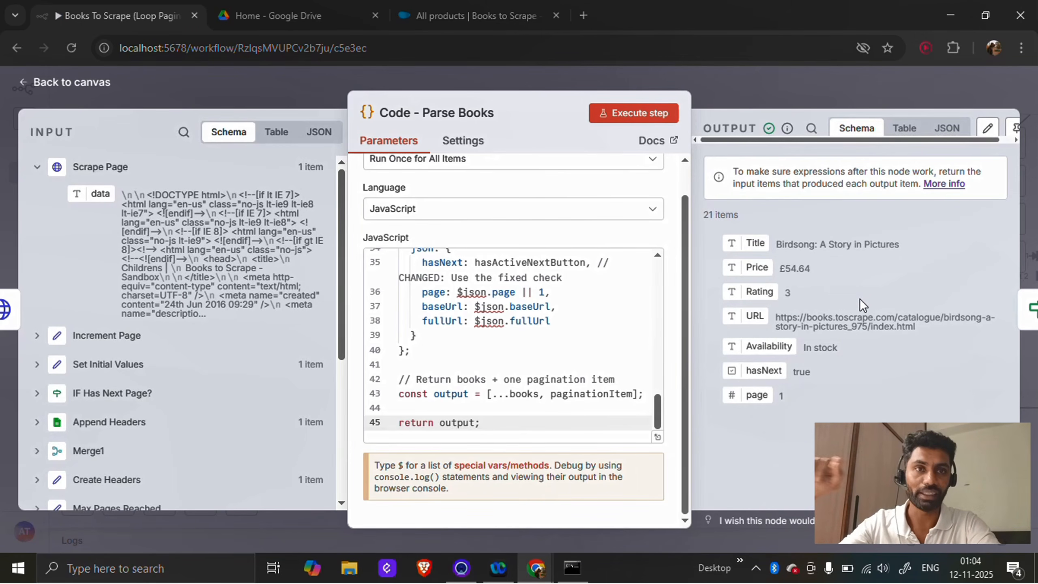
Compare the product listing and page indicator on the Books to Scrape site with the Code - Parse Books output.
{"action": "left_click", "coordinate": [461, 12]}
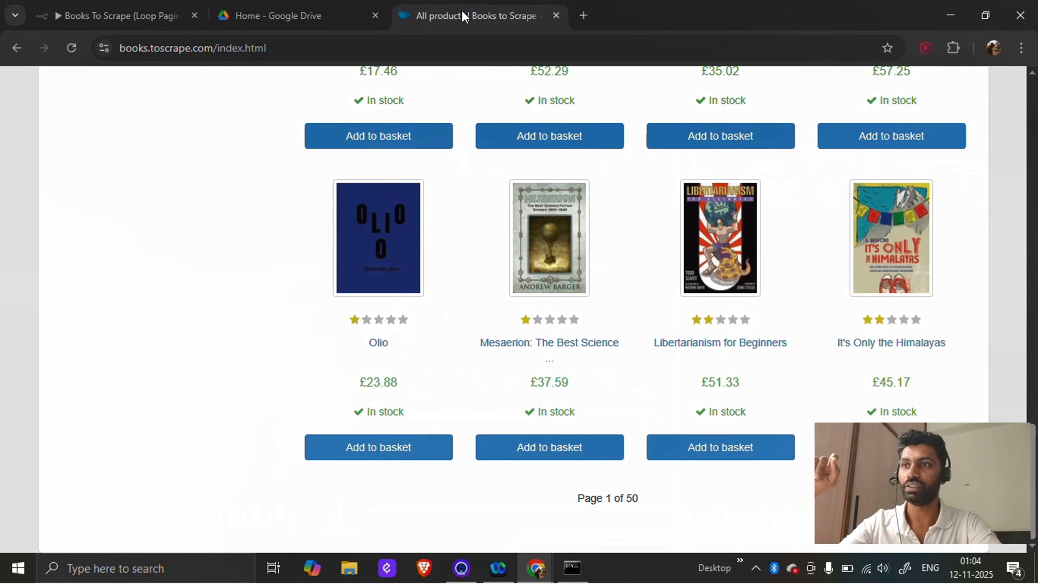
{"action": "scroll", "coordinate": [303, 218], "scroll_direction": "up", "scroll_amount": 10}
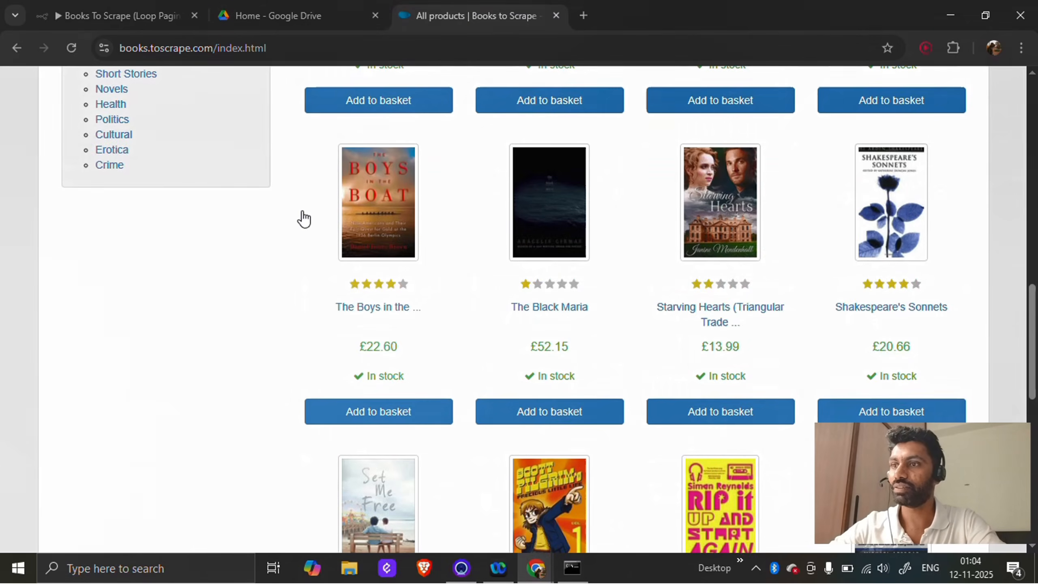
{"action": "scroll", "coordinate": [304, 206], "scroll_direction": "down", "scroll_amount": 10}
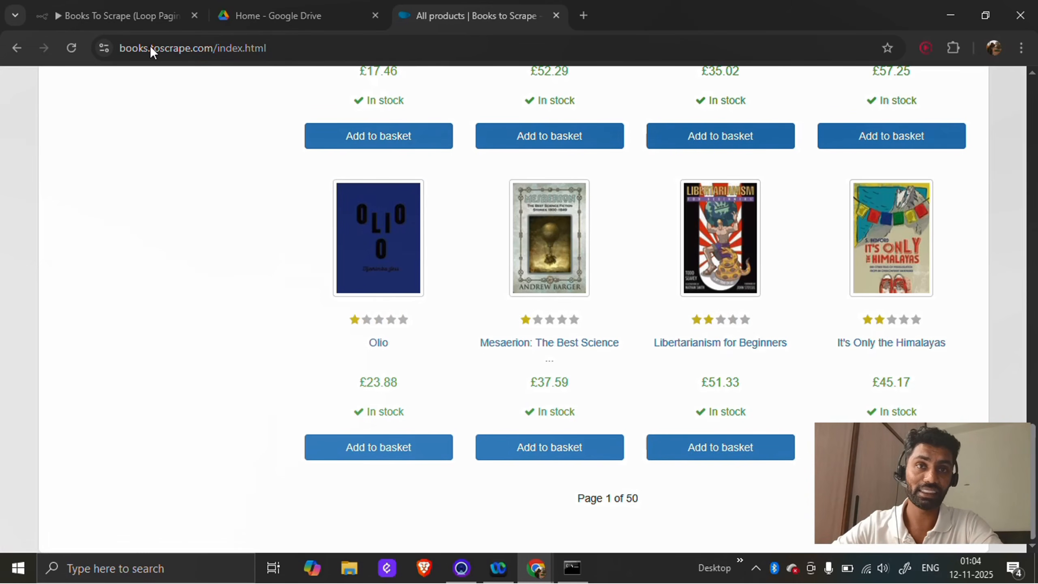
{"action": "left_click", "coordinate": [99, 5]}
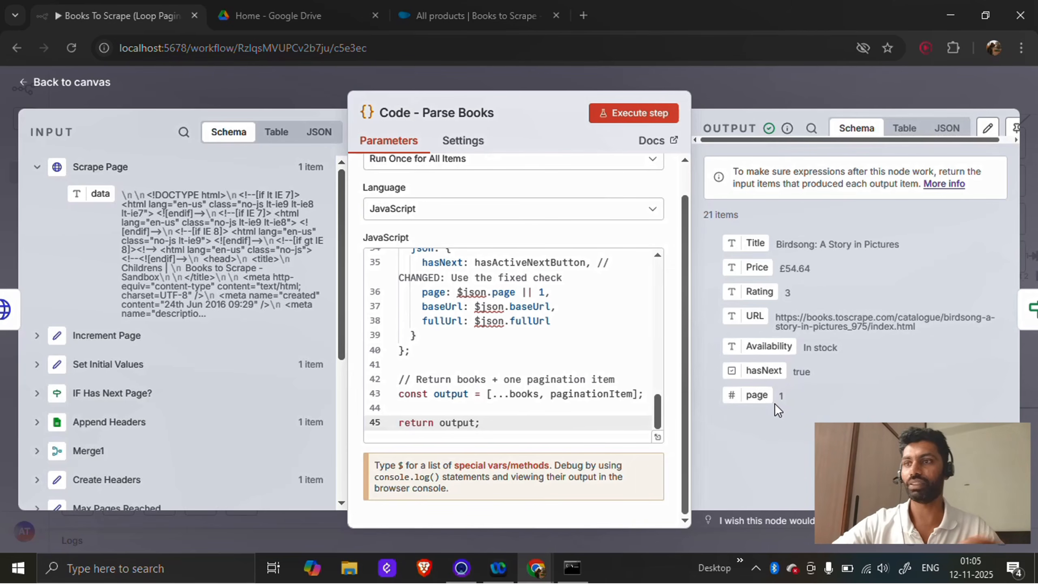
{"action": "left_click", "coordinate": [102, 84]}
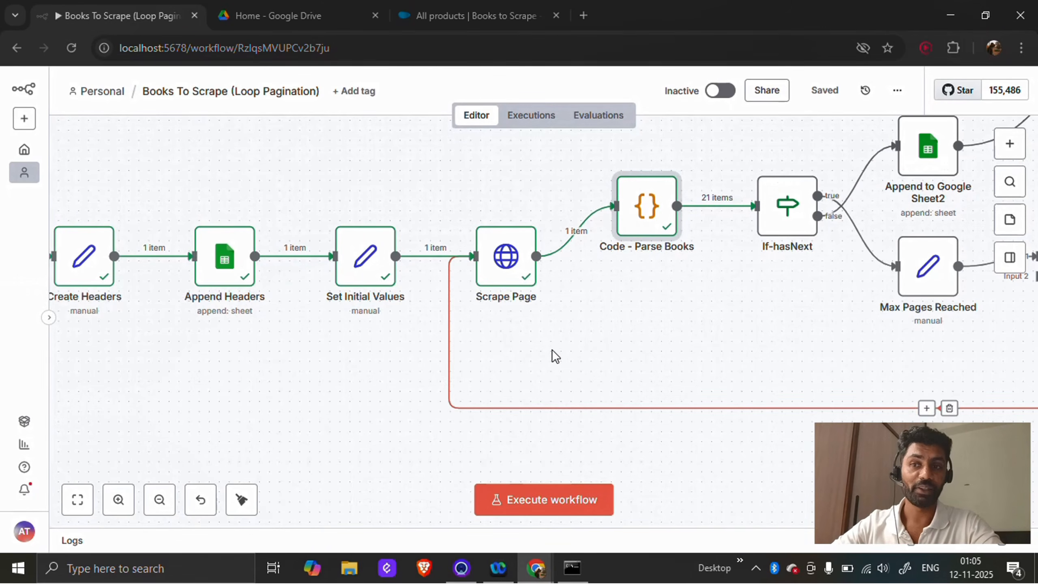
Examine the branches after Code - Parse Books and review the hasNext condition in the If-hasNext node.
{"action": "scroll", "coordinate": [687, 350], "scroll_direction": "right", "scroll_amount": 2}
{"action": "scroll", "coordinate": [686, 346], "scroll_direction": "right", "scroll_amount": 8}
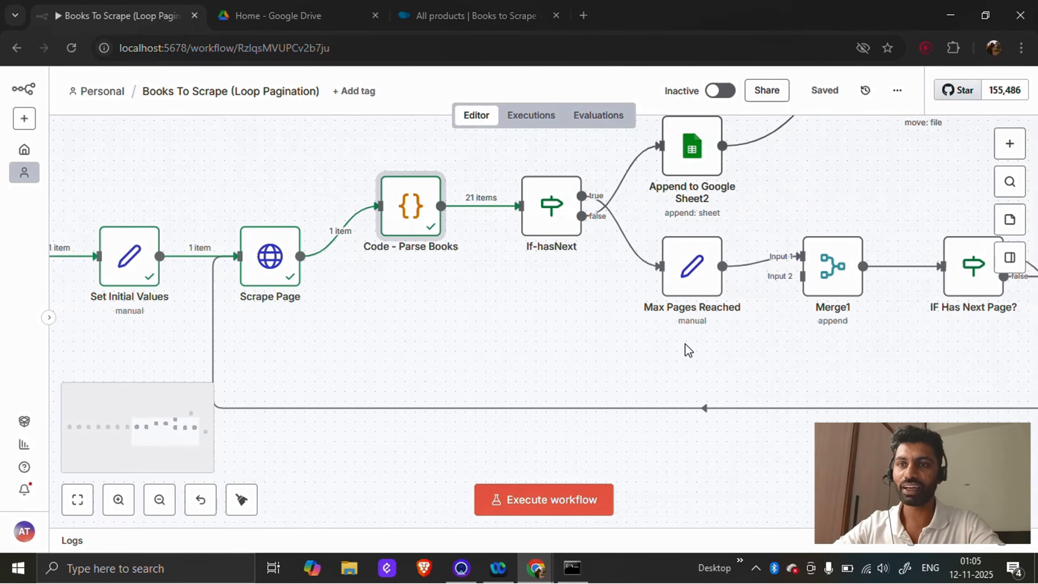
{"action": "scroll", "coordinate": [684, 343], "scroll_direction": "up", "scroll_amount": 1}
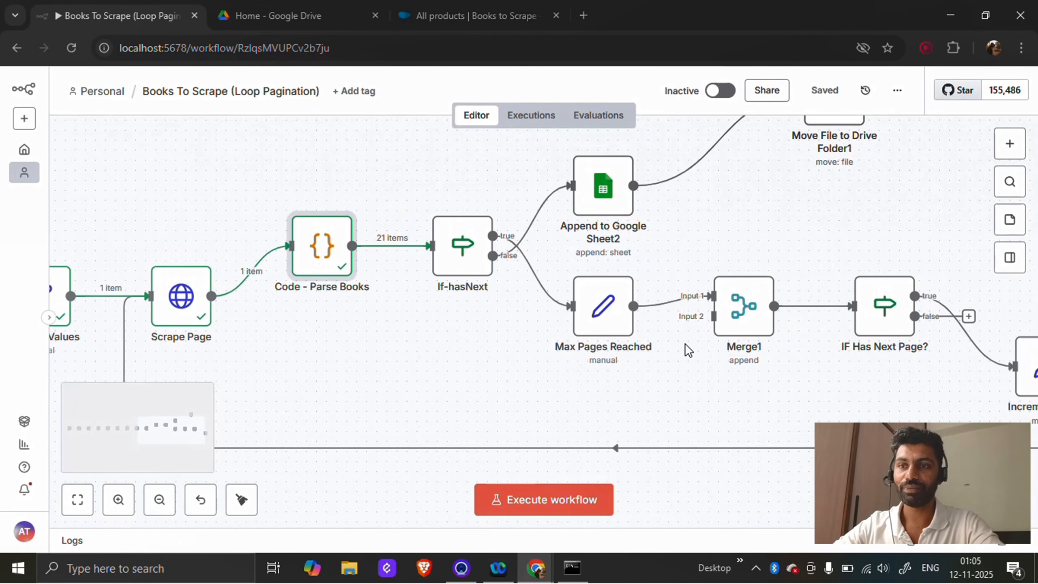
{"action": "scroll", "coordinate": [761, 207], "scroll_direction": "up", "scroll_amount": 2}
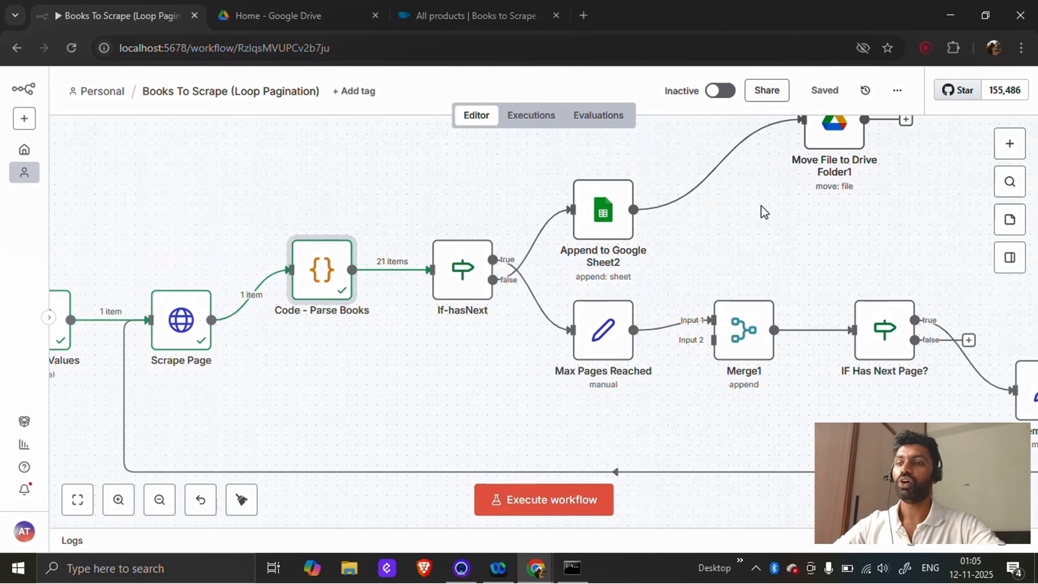
{"action": "left_click", "coordinate": [460, 301]}
{"action": "double_click", "coordinate": [460, 301]}
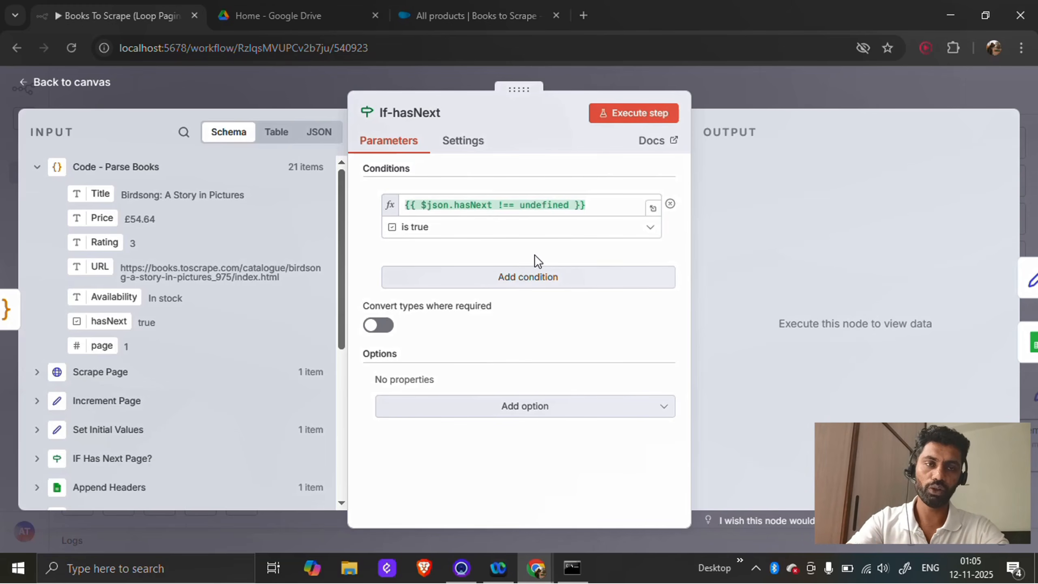
{"action": "left_click", "coordinate": [102, 84]}
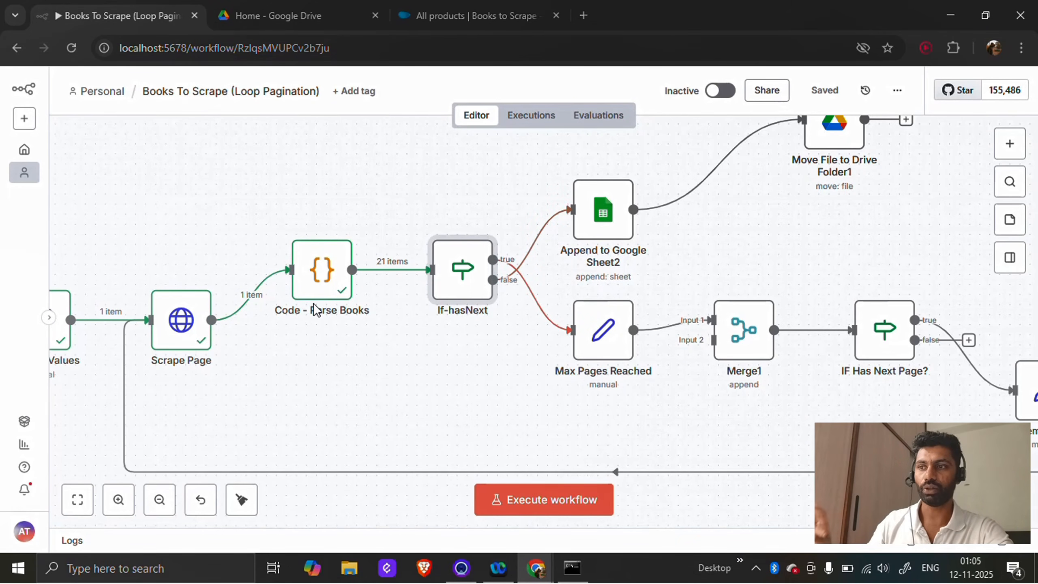
Execute the If-hasNext node on the parsed books after tracing its true and false branches.
{"action": "mouse_move", "coordinate": [314, 306]}
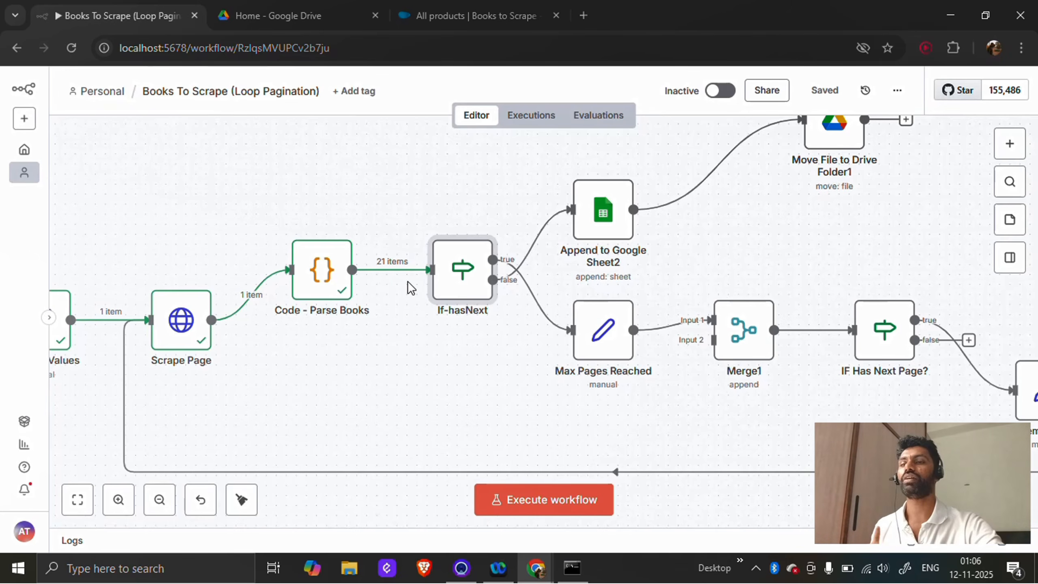
{"action": "mouse_move", "coordinate": [460, 298]}
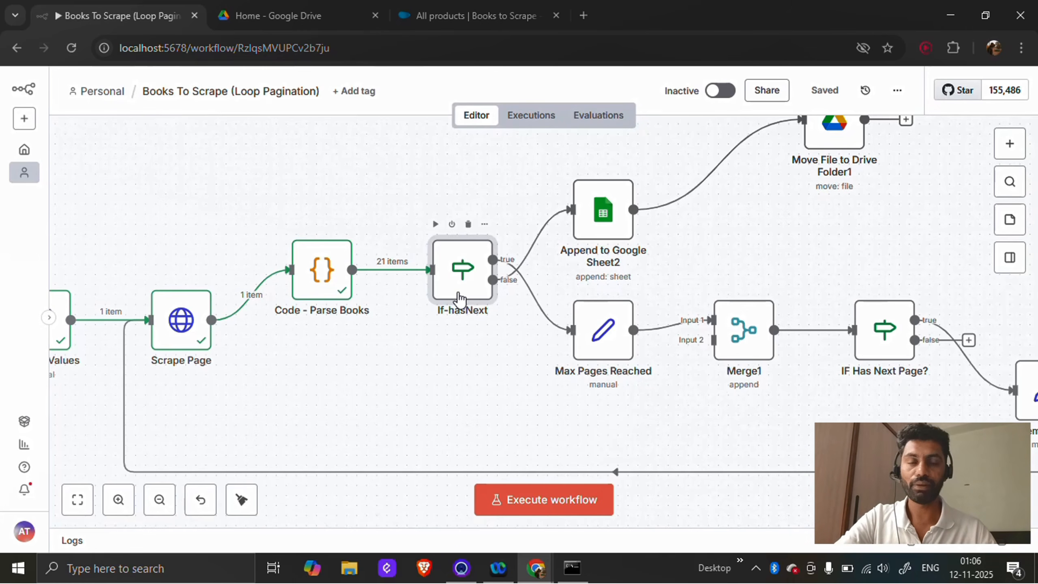
{"action": "mouse_move", "coordinate": [527, 319]}
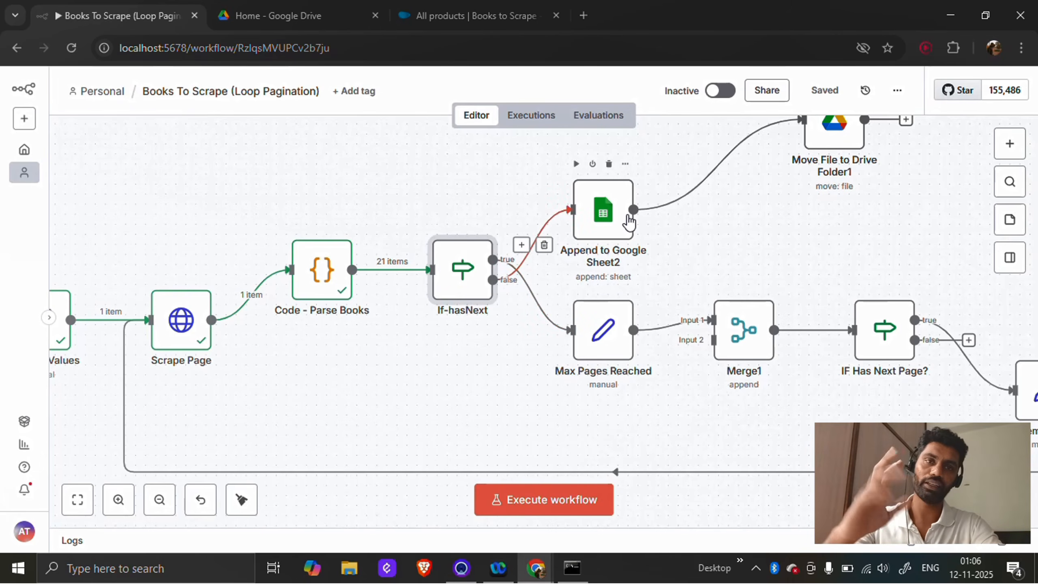
{"action": "mouse_move", "coordinate": [664, 208]}
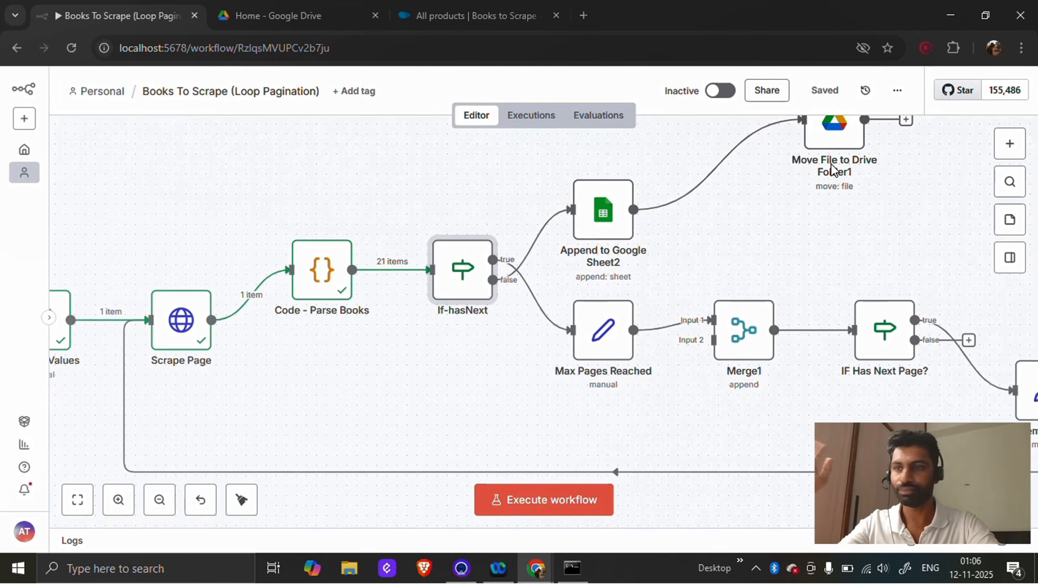
{"action": "mouse_move", "coordinate": [436, 228]}
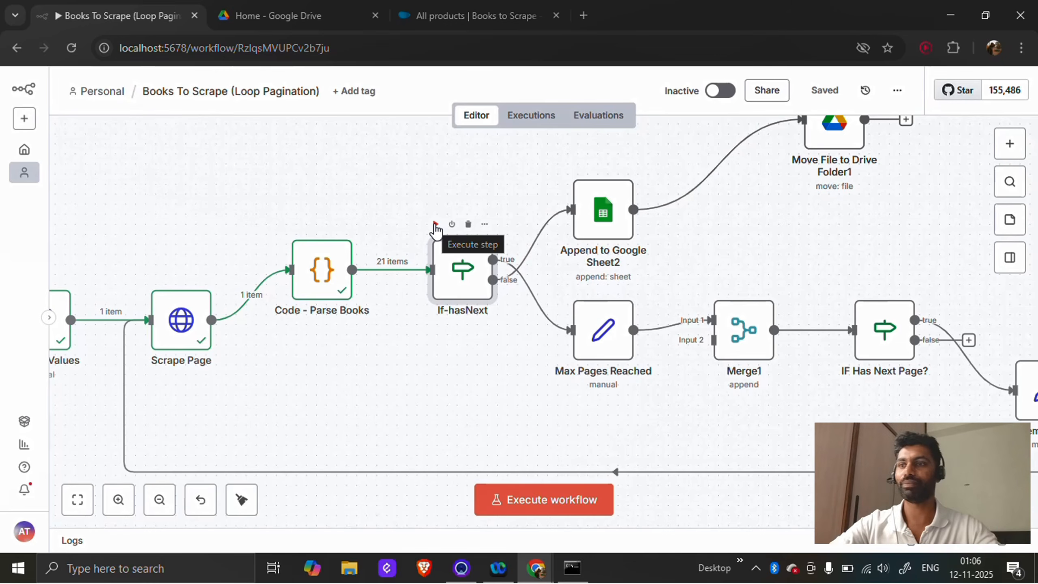
{"action": "left_click", "coordinate": [435, 225]}
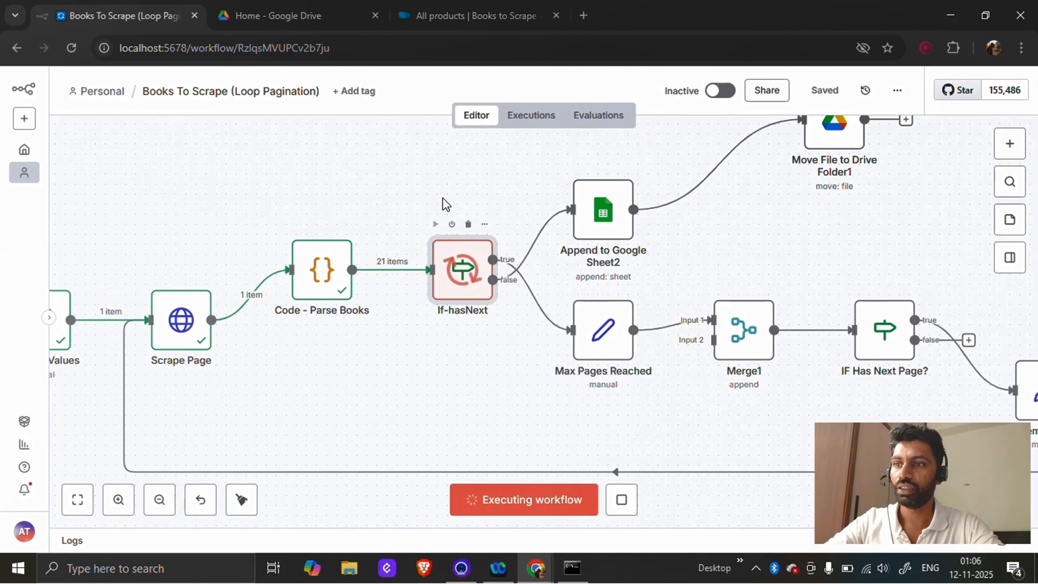
Execute the Append to Google Sheet2 node and follow the pagination loop through the connected nodes.
{"action": "mouse_move", "coordinate": [549, 224]}
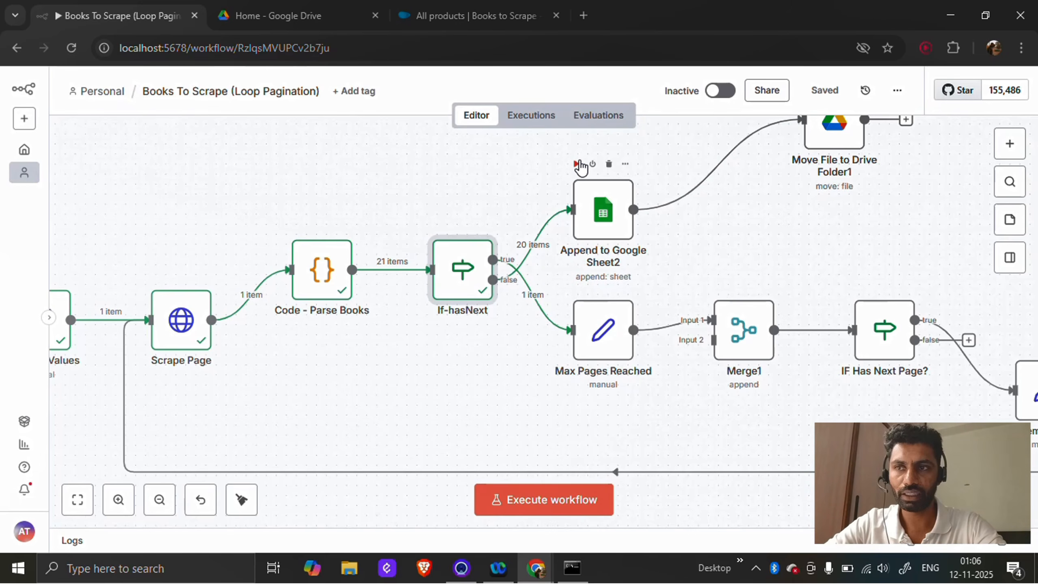
{"action": "left_click", "coordinate": [576, 164]}
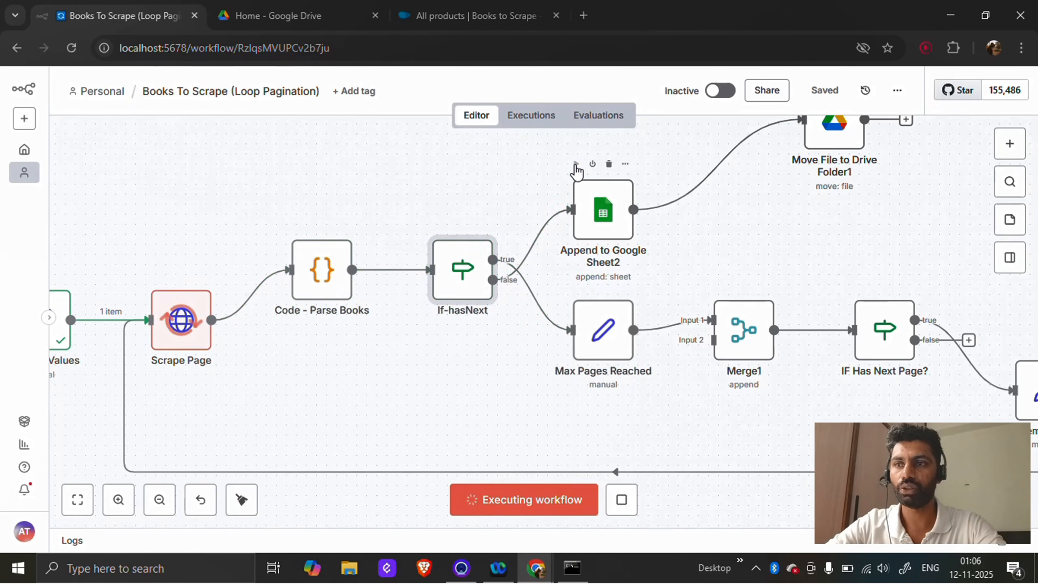
{"action": "scroll", "coordinate": [503, 183], "scroll_direction": "up", "scroll_amount": 2}
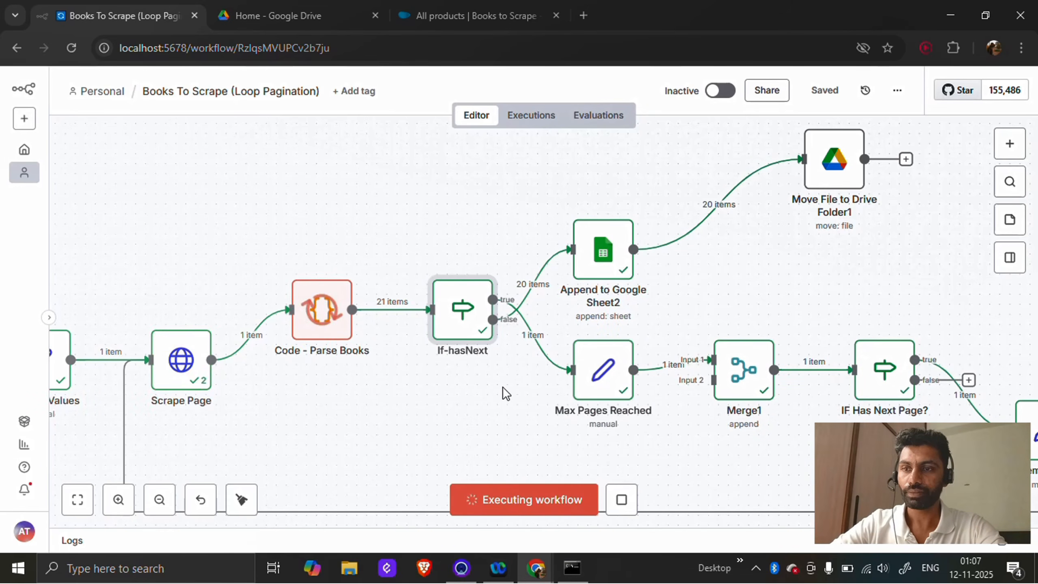
{"action": "scroll", "coordinate": [503, 386], "scroll_direction": "down", "scroll_amount": 1}
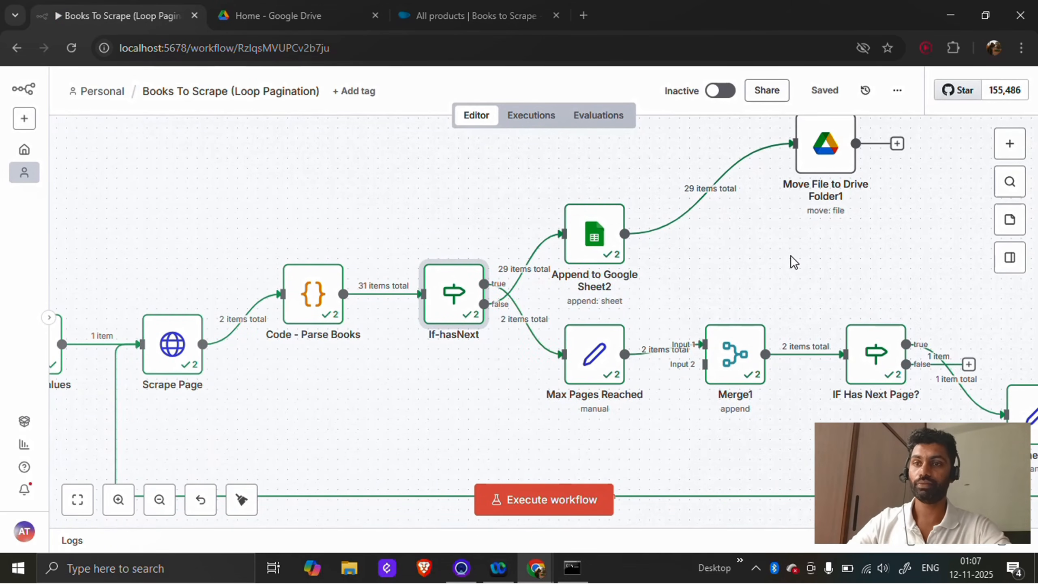
{"action": "scroll", "coordinate": [791, 256], "scroll_direction": "up", "scroll_amount": 1}
{"action": "scroll", "coordinate": [791, 257], "scroll_direction": "right", "scroll_amount": 1}
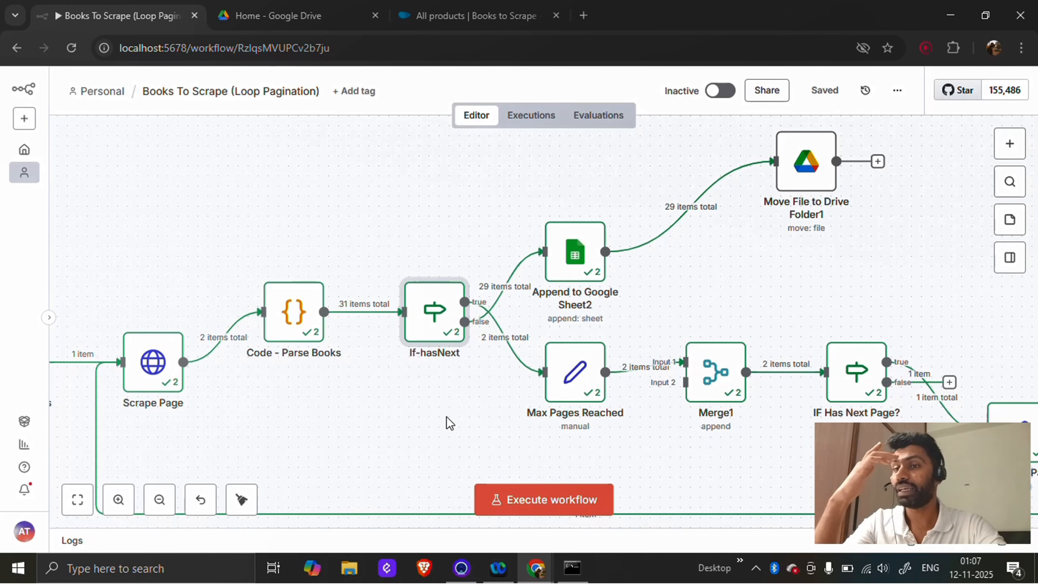
Examine the page, baseUrl, fullUrl, hasNext and maxPagesReached fields of the Max Pages Reached node alongside its output.
{"action": "scroll", "coordinate": [449, 424], "scroll_direction": "down", "scroll_amount": 2}
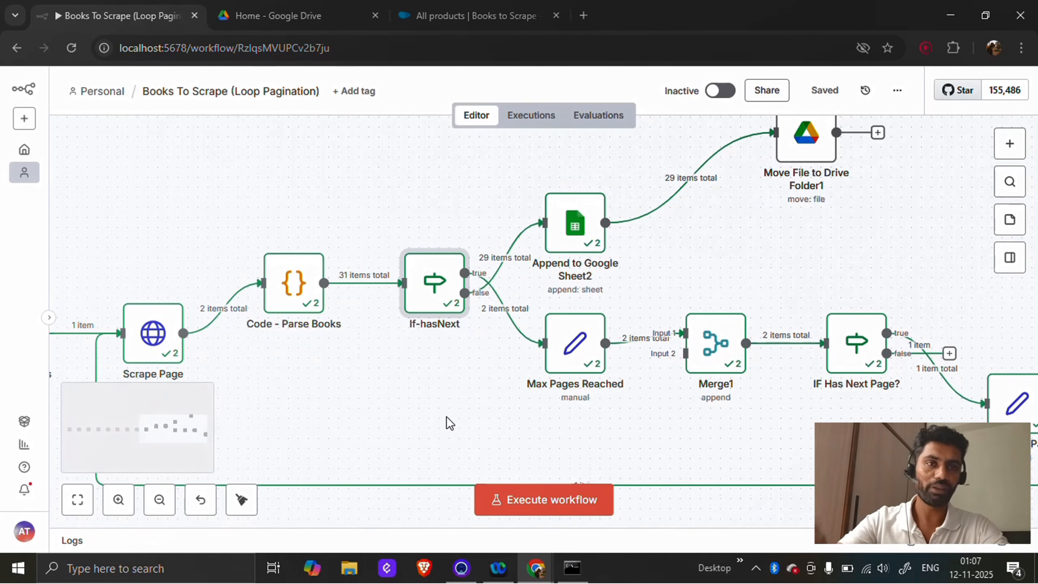
{"action": "scroll", "coordinate": [450, 423], "scroll_direction": "down", "scroll_amount": 2}
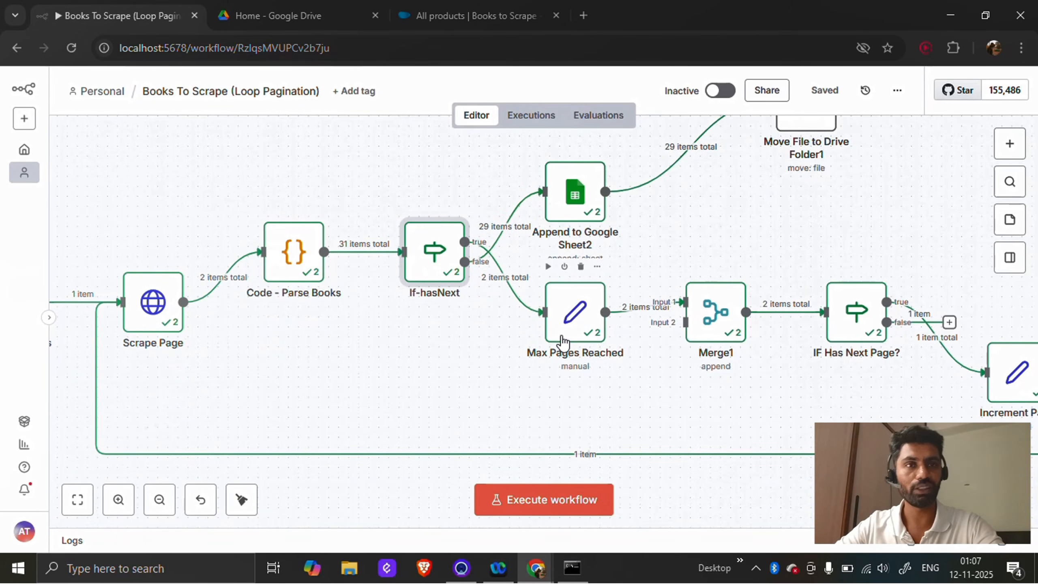
{"action": "left_click", "coordinate": [563, 341]}
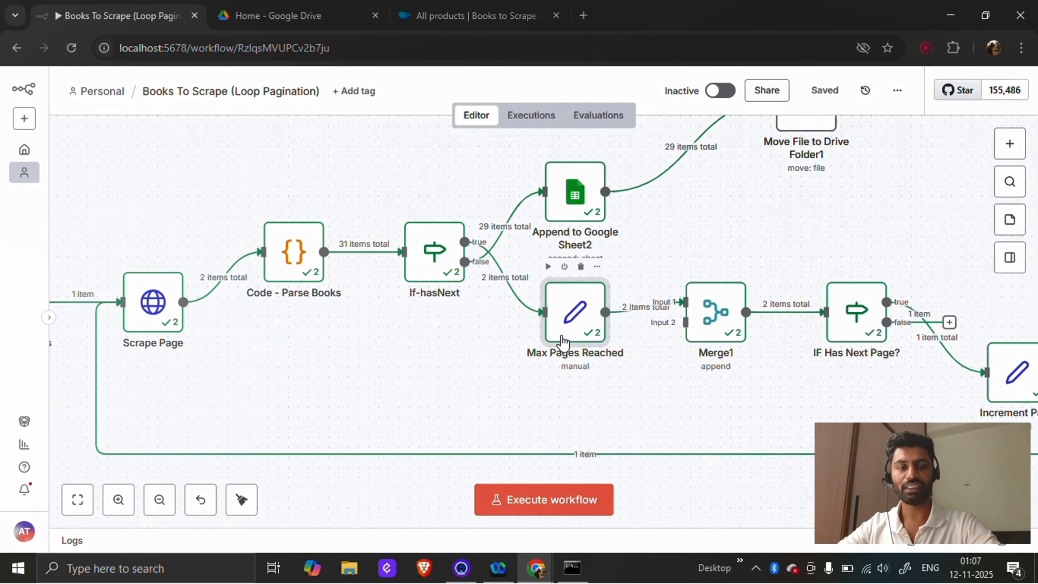
{"action": "double_click", "coordinate": [563, 340]}
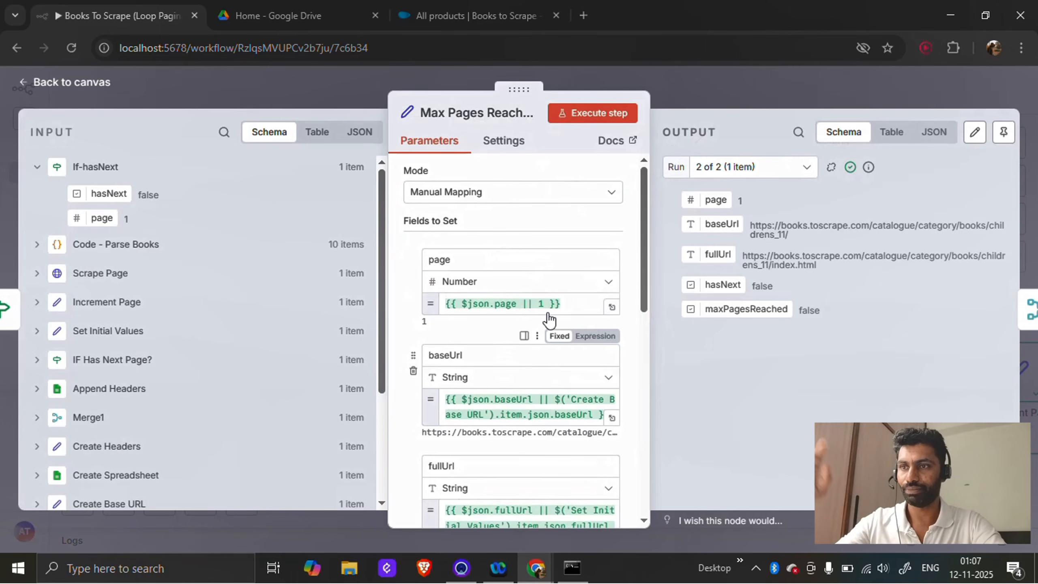
{"action": "mouse_move", "coordinate": [641, 259]}
{"action": "left_mouse_down"}
{"action": "mouse_move", "coordinate": [644, 283]}
{"action": "mouse_move", "coordinate": [645, 273]}
{"action": "left_mouse_up"}
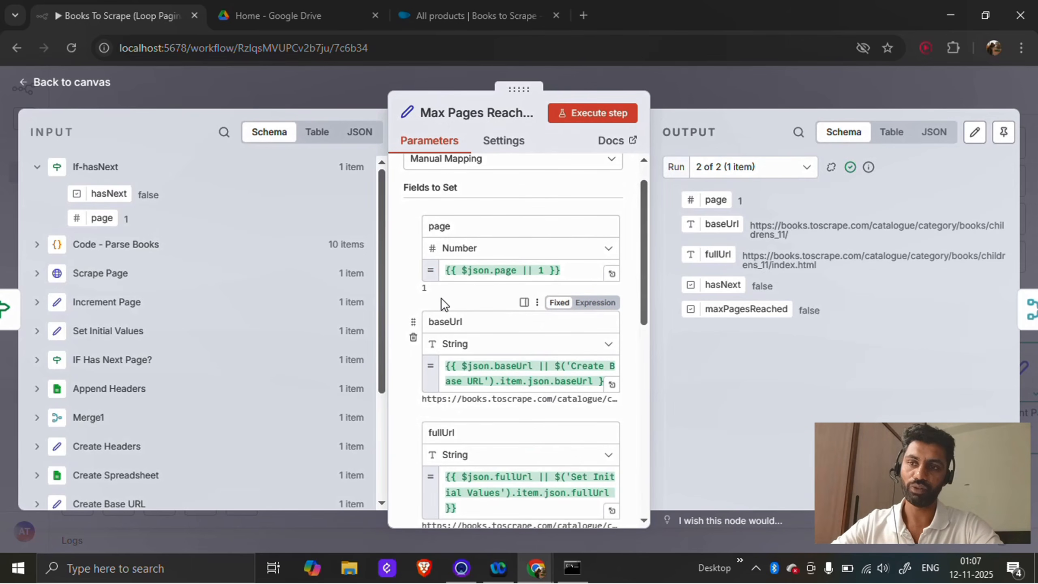
{"action": "left_click_drag", "start_coordinate": [646, 274], "coordinate": [643, 302]}
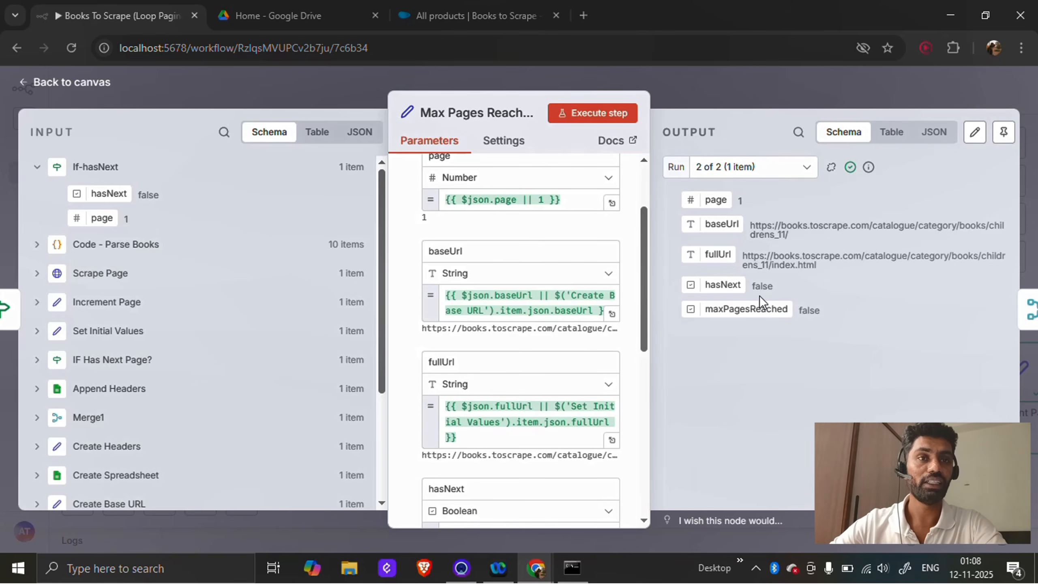
{"action": "scroll", "coordinate": [642, 305], "scroll_direction": "down", "scroll_amount": 1}
{"action": "left_click_drag", "start_coordinate": [642, 306], "coordinate": [641, 374]}
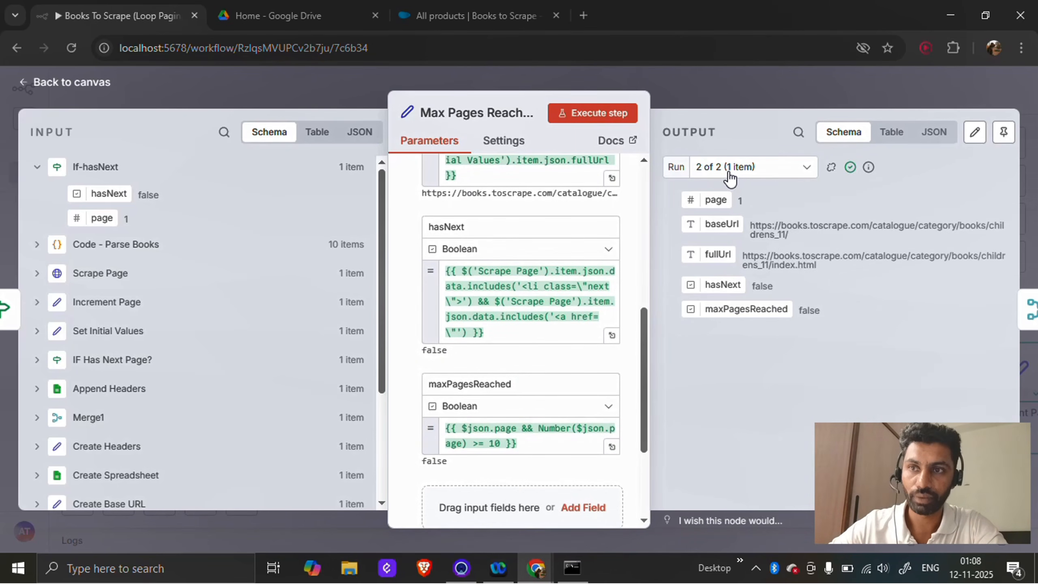
{"action": "left_click", "coordinate": [97, 91]}
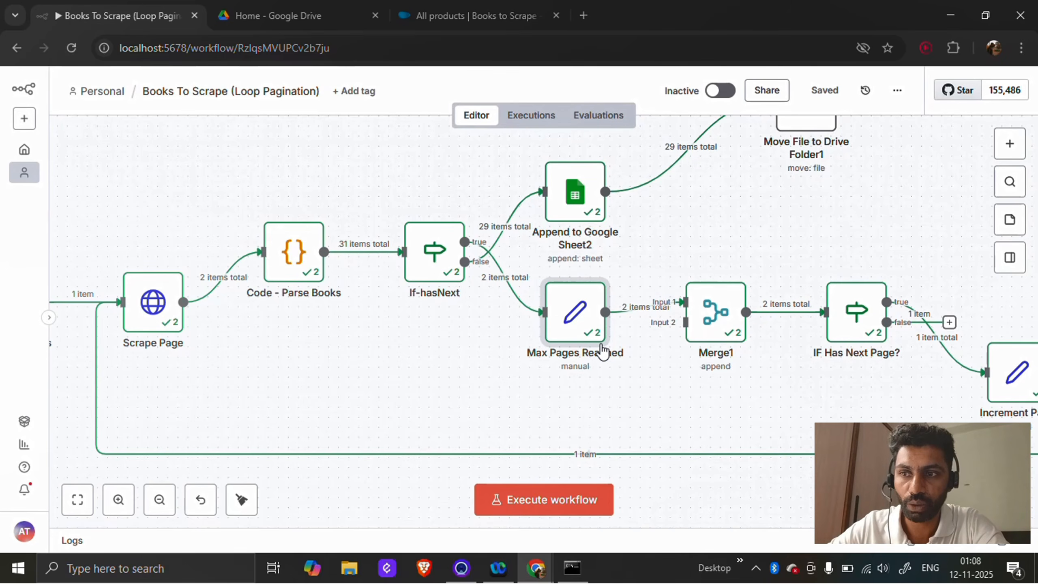
Reopen the Max Pages Reached node and compare its maxPagesReached expression with the output value.
{"action": "mouse_move", "coordinate": [588, 347]}
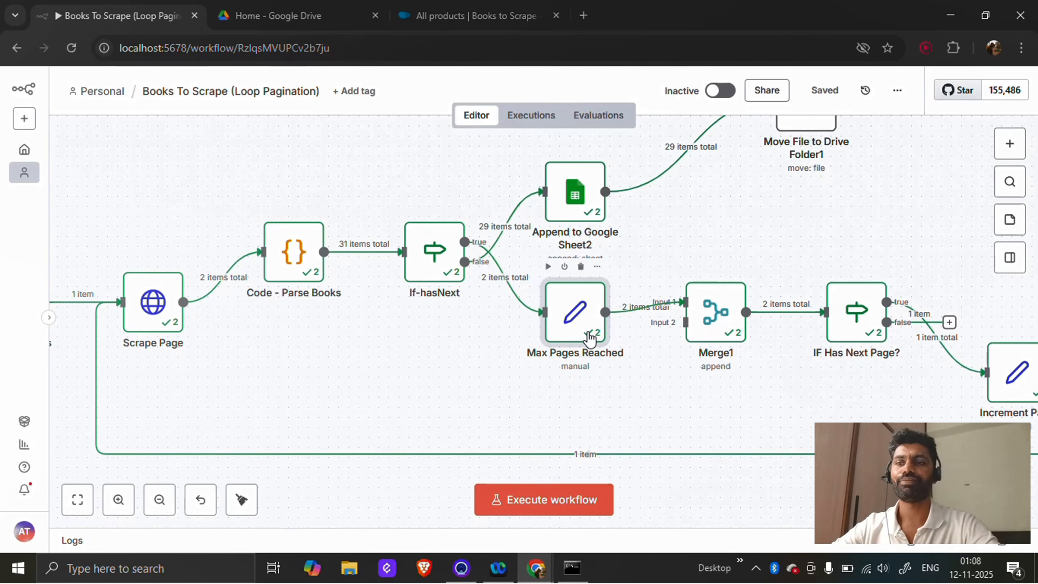
{"action": "double_click", "coordinate": [589, 337]}
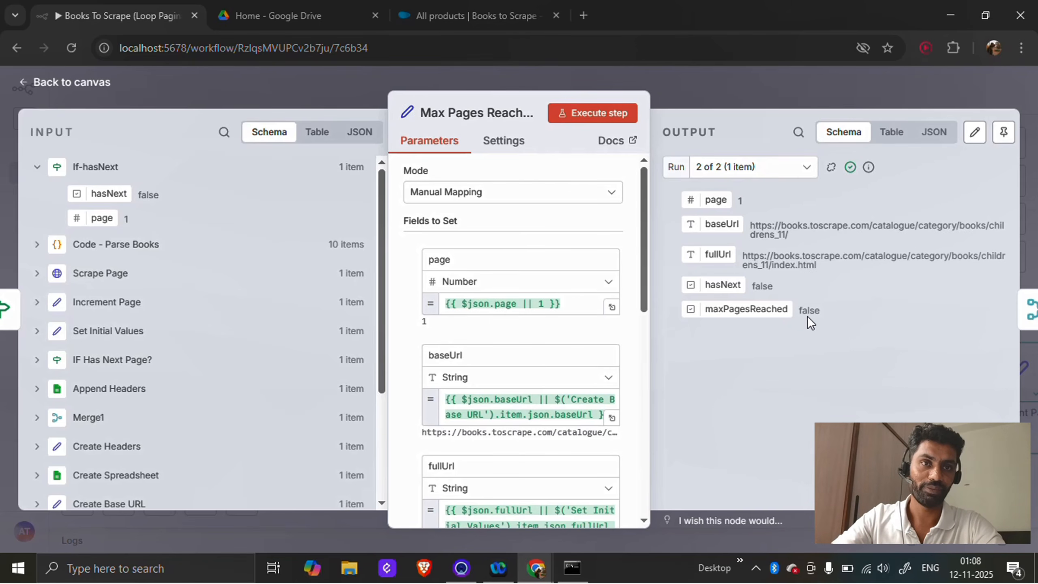
{"action": "left_click_drag", "start_coordinate": [642, 301], "coordinate": [639, 471]}
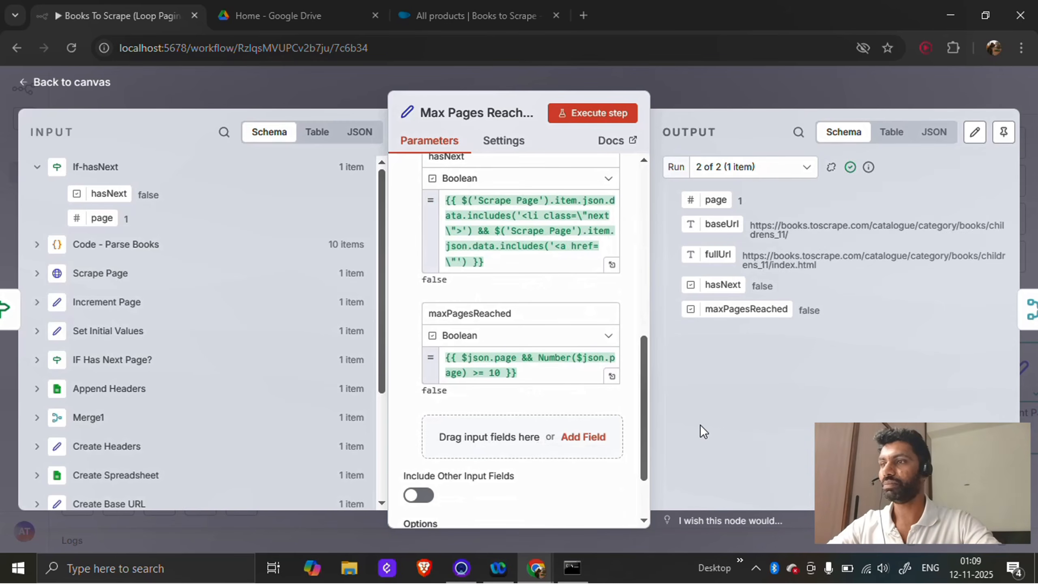
{"action": "left_click", "coordinate": [93, 84]}
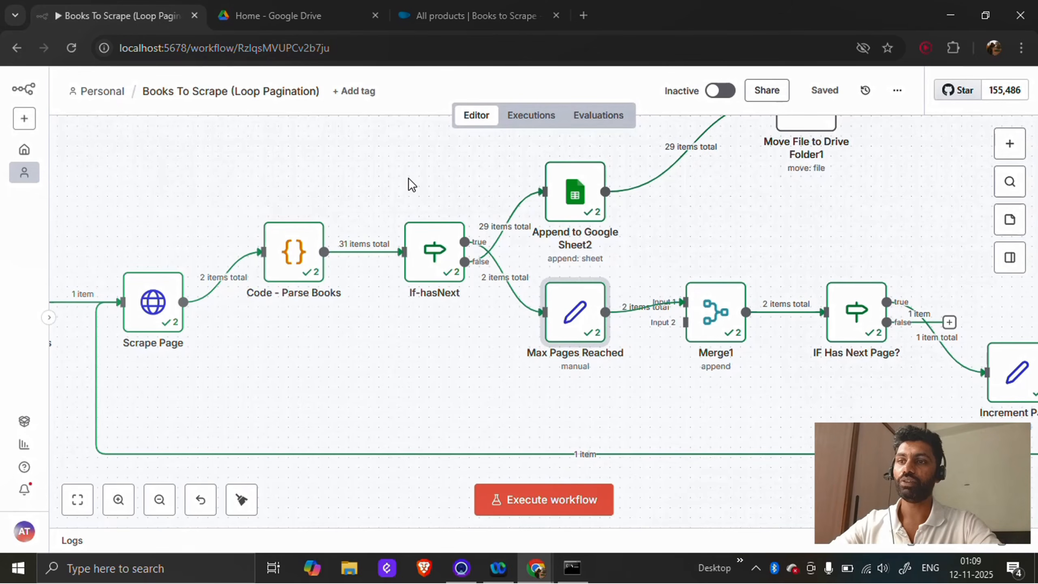
Trace the whole pagination loop on the canvas and recheck the hasNext and maxPagesReached expressions in Max Pages Reached.
{"action": "left_click", "coordinate": [158, 498]}
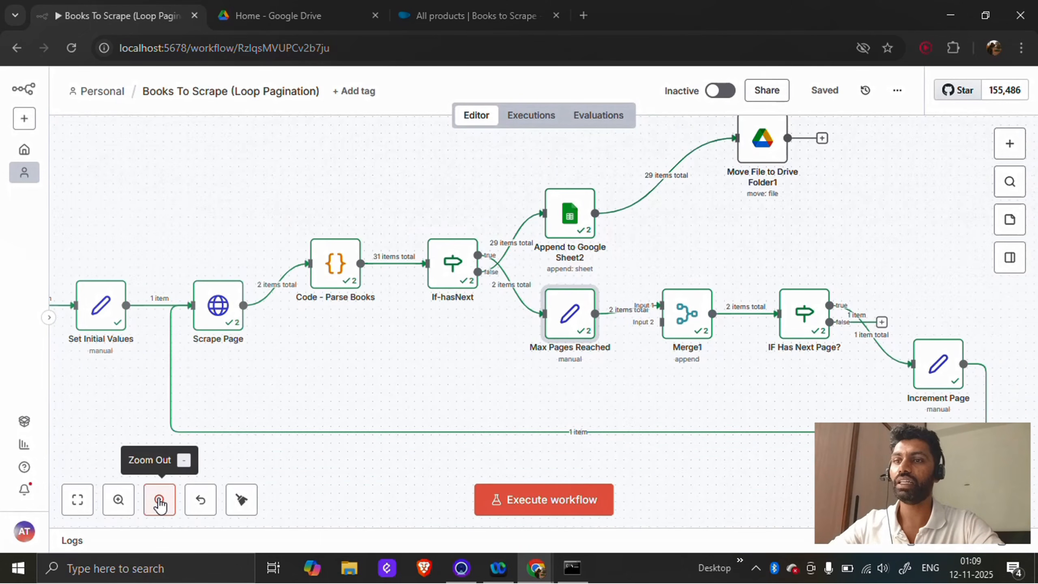
{"action": "left_click", "coordinate": [160, 500]}
{"action": "mouse_move", "coordinate": [657, 200]}
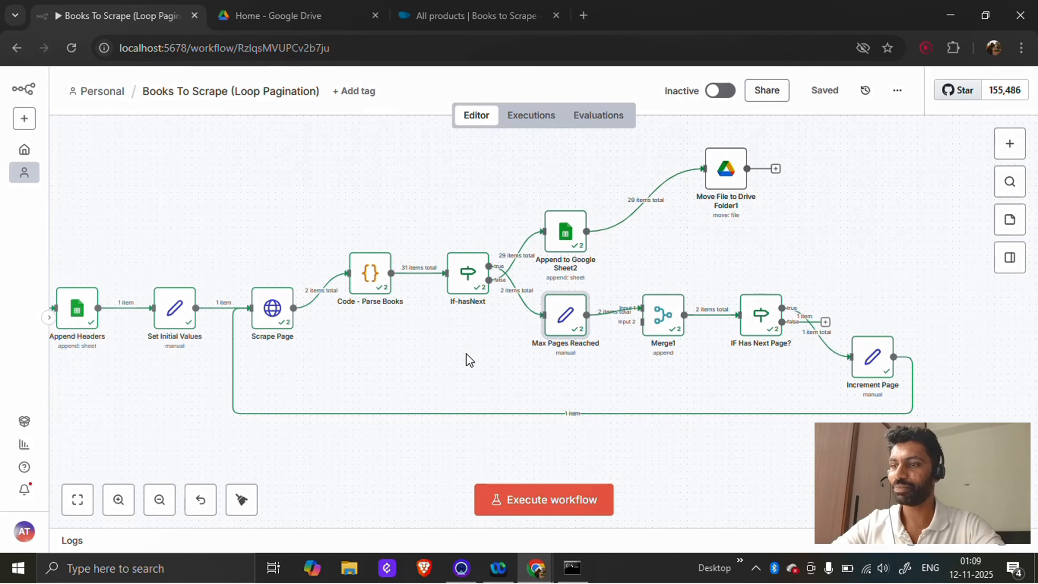
{"action": "left_click", "coordinate": [121, 504]}
{"action": "left_click", "coordinate": [120, 505]}
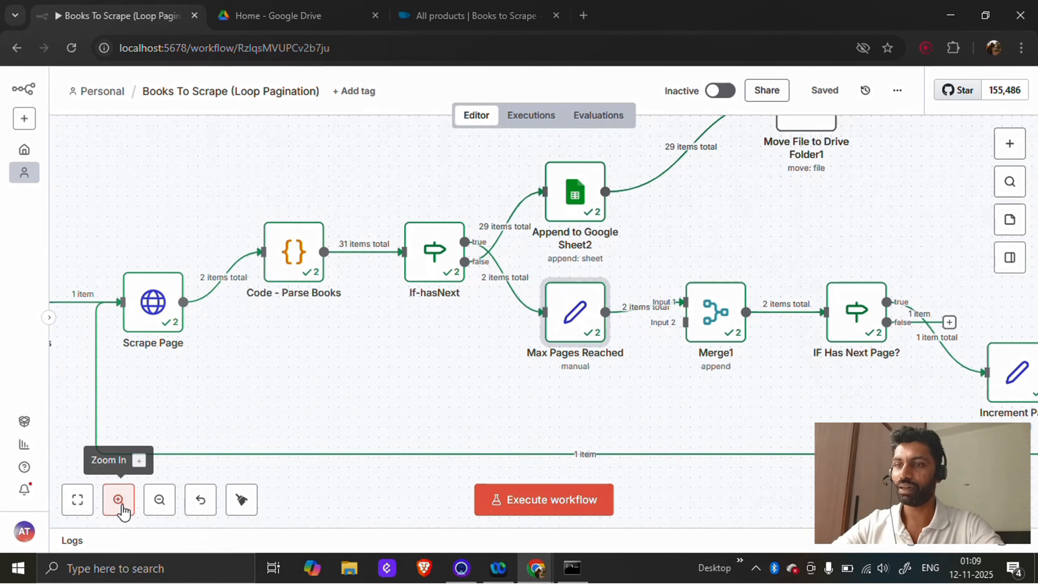
{"action": "scroll", "coordinate": [475, 377], "scroll_direction": "up", "scroll_amount": 1}
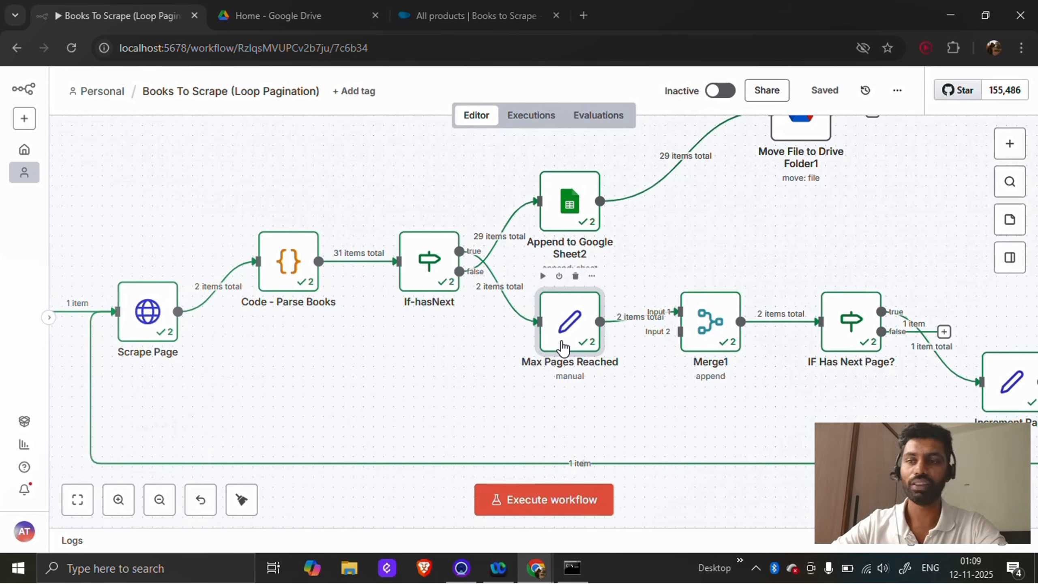
{"action": "double_click", "coordinate": [562, 346]}
{"action": "left_click_drag", "start_coordinate": [641, 301], "coordinate": [647, 471]}
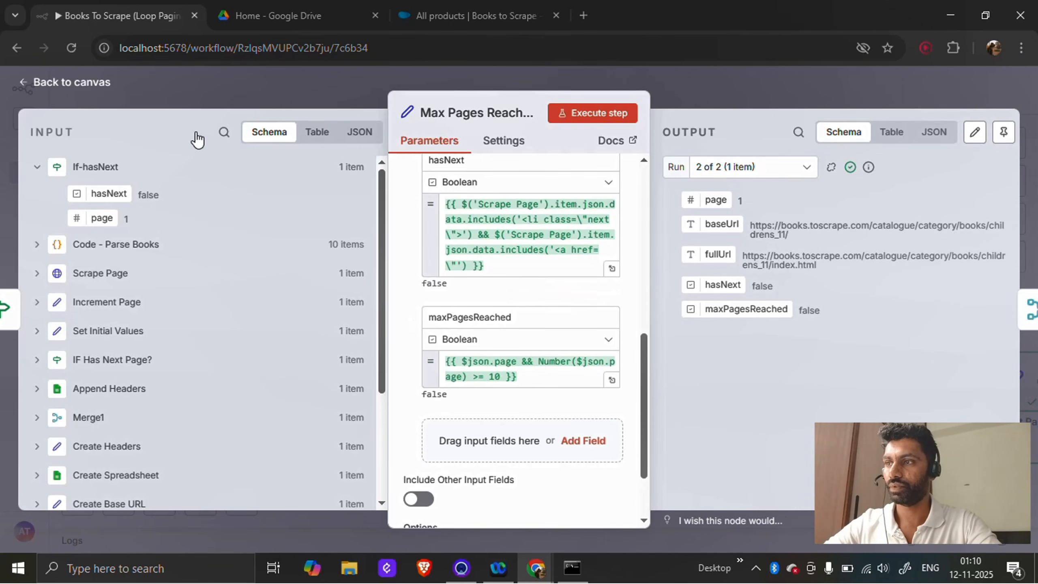
{"action": "key", "text": "Escape"}
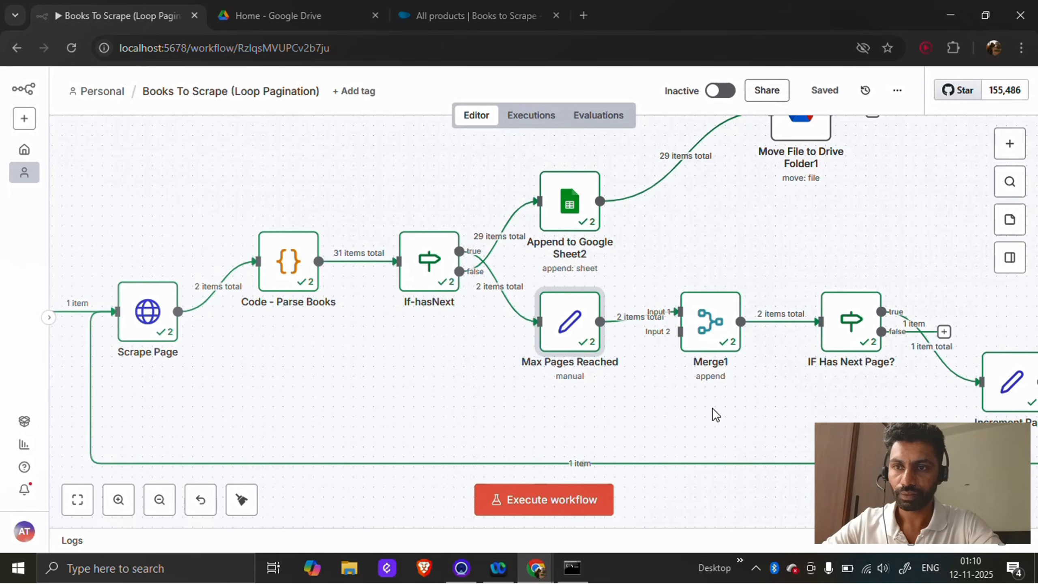
Inspect the mode, number of inputs and merged output of the Merge1 node.
{"action": "scroll", "coordinate": [712, 407], "scroll_direction": "right", "scroll_amount": 3}
{"action": "left_click", "coordinate": [645, 344]}
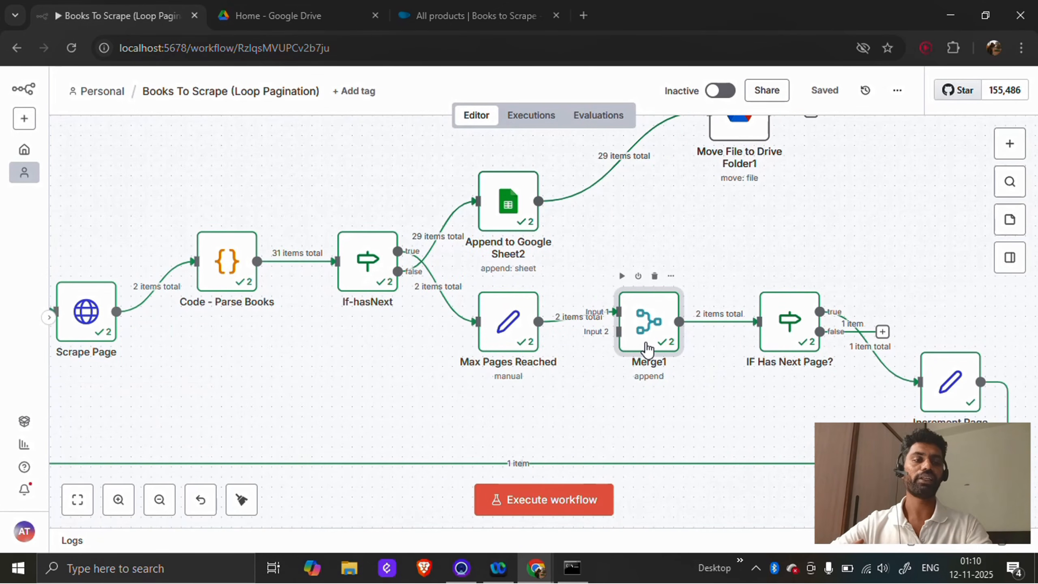
{"action": "double_click", "coordinate": [647, 348]}
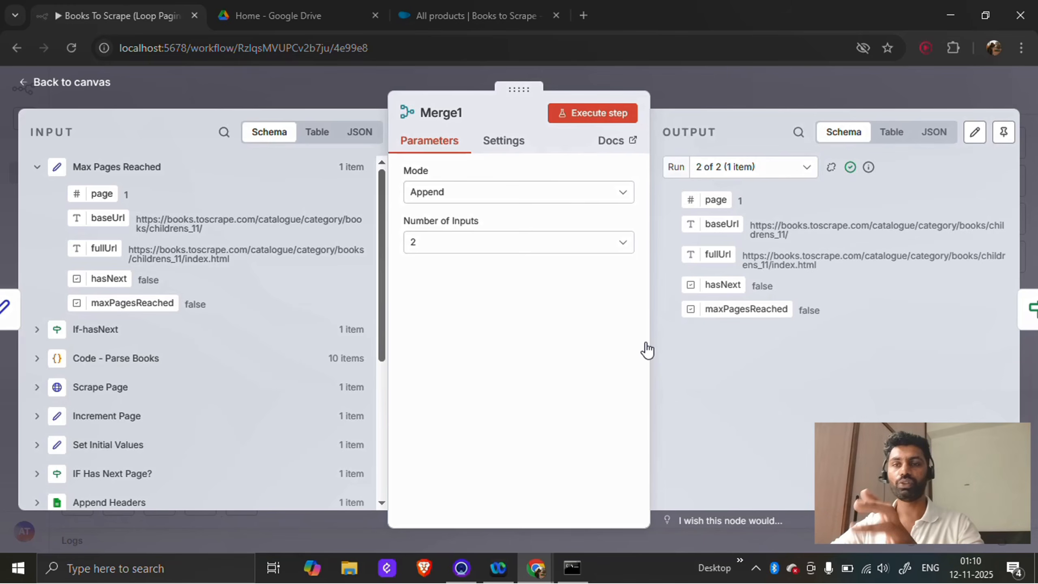
{"action": "left_click", "coordinate": [70, 86]}
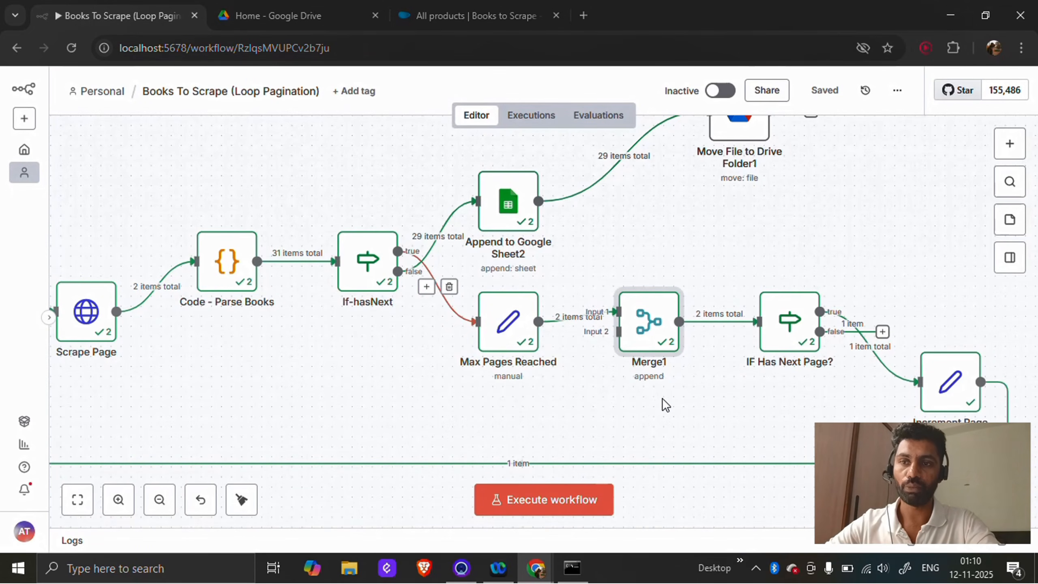
Review the boolean condition and branch output of the IF Has Next Page? node.
{"action": "scroll", "coordinate": [687, 407], "scroll_direction": "right", "scroll_amount": 5}
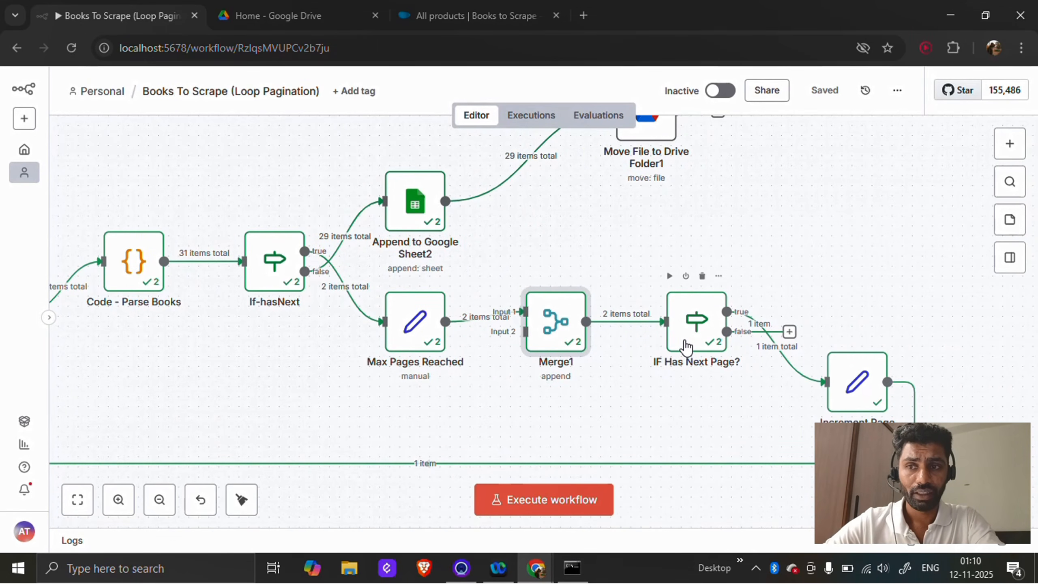
{"action": "left_click", "coordinate": [686, 346]}
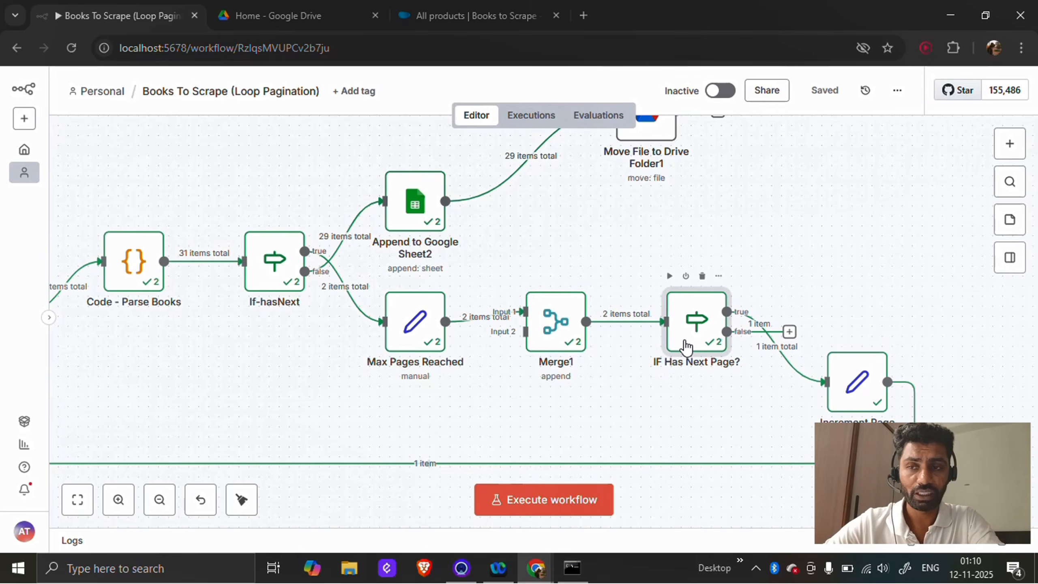
{"action": "double_click", "coordinate": [686, 345]}
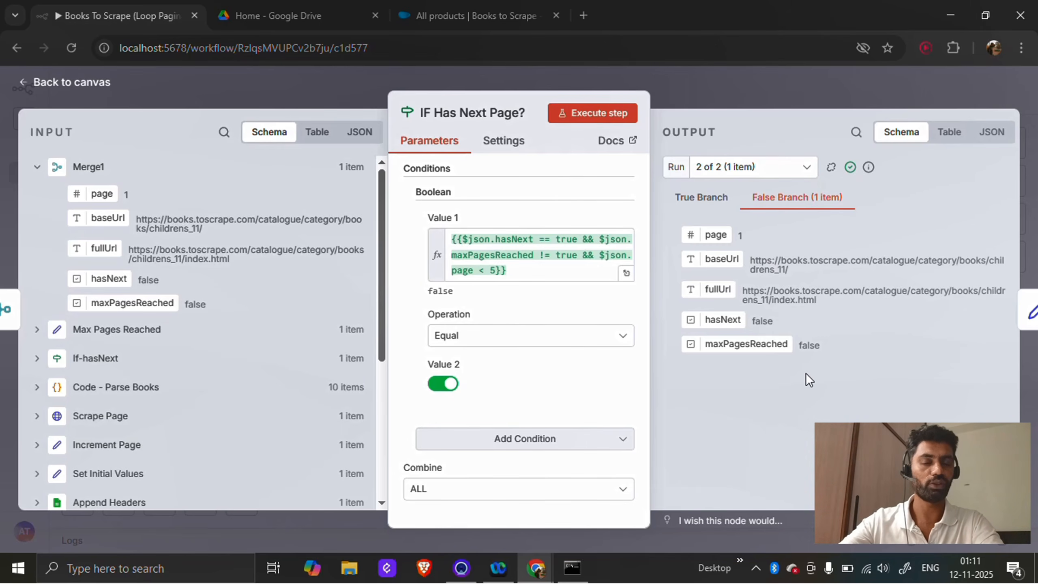
{"action": "left_click", "coordinate": [75, 91]}
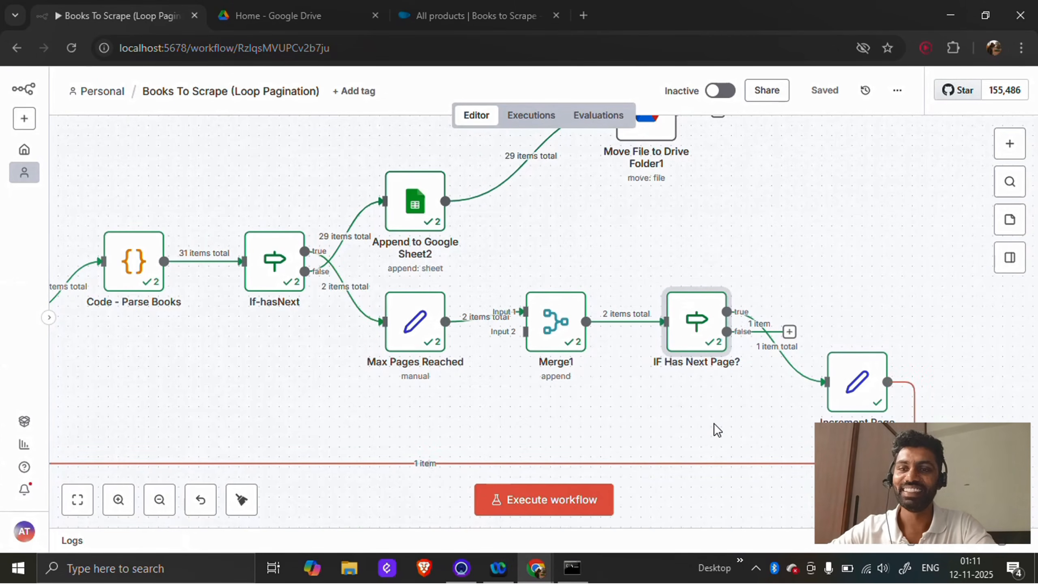
Review the page and baseUrl expressions in the Increment Page node and follow its connection back to Scrape Page.
{"action": "left_click", "coordinate": [833, 409]}
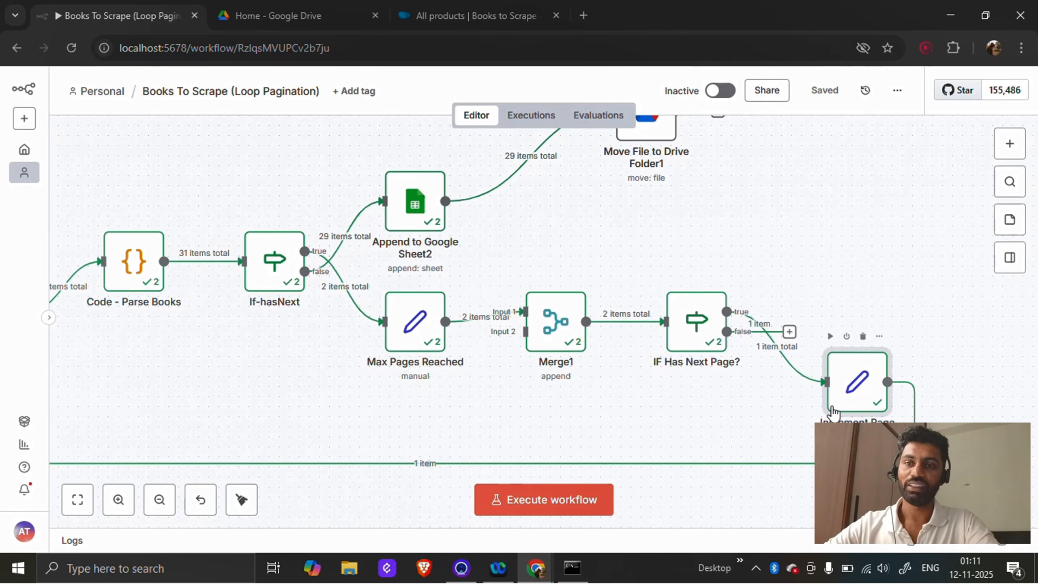
{"action": "double_click", "coordinate": [833, 410]}
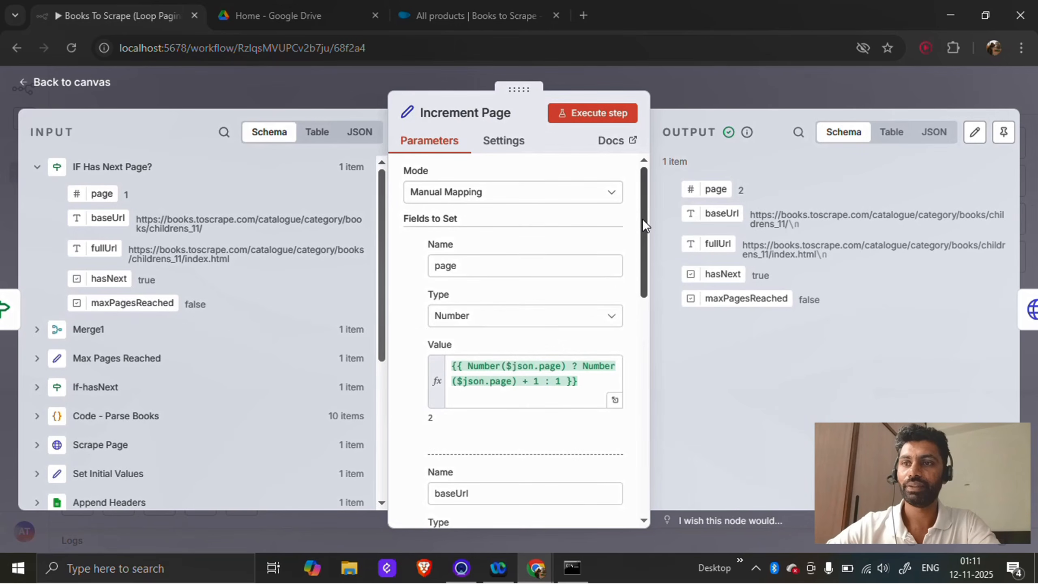
{"action": "left_click_drag", "start_coordinate": [641, 254], "coordinate": [649, 290]}
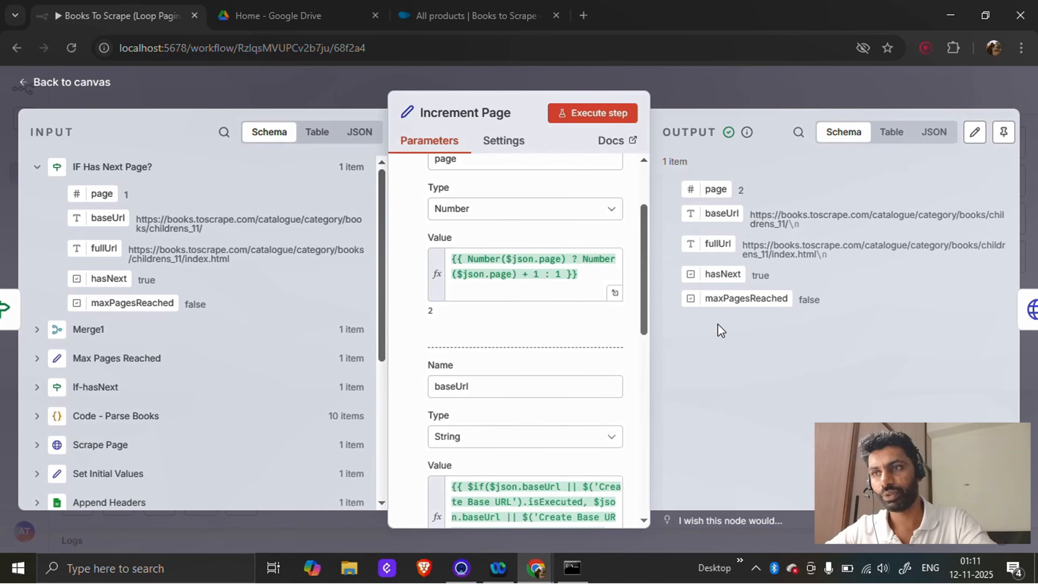
{"action": "left_click", "coordinate": [72, 83]}
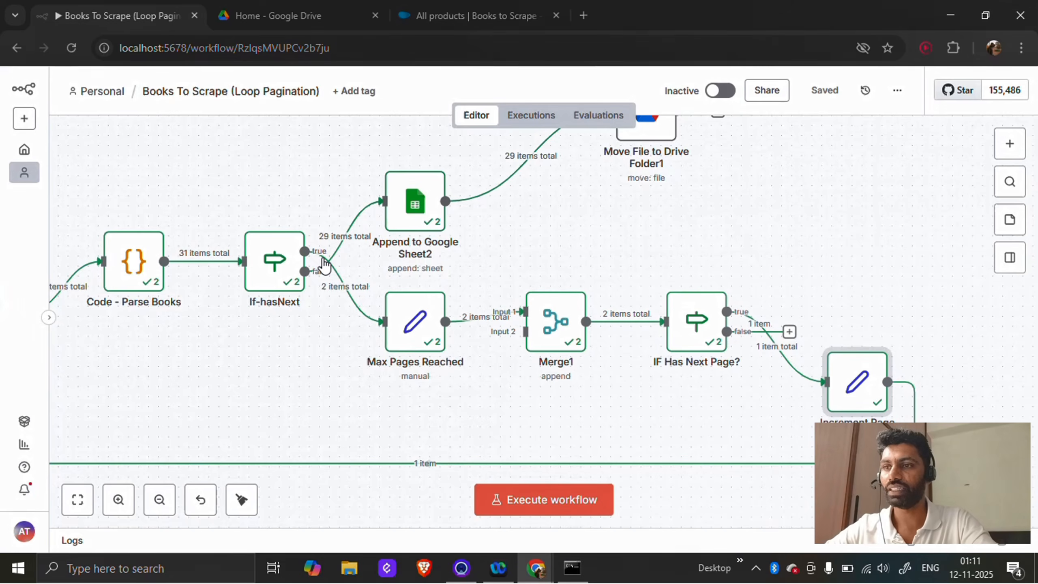
{"action": "scroll", "coordinate": [182, 356], "scroll_direction": "left", "scroll_amount": 3}
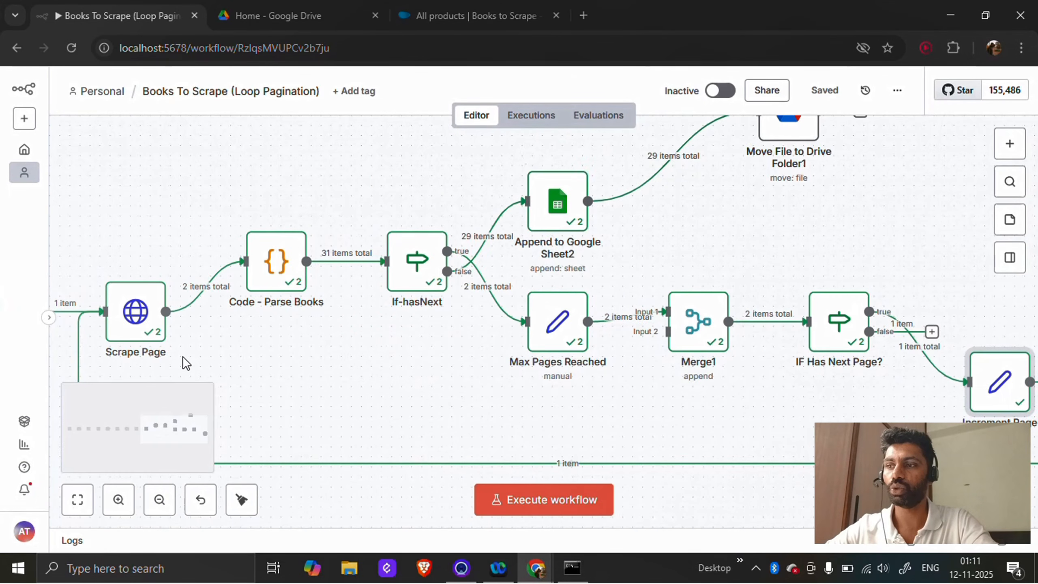
Switch to Google Drive, reload its home page and open the Childrens 00:59 spreadsheet.
{"action": "scroll", "coordinate": [183, 356], "scroll_direction": "left", "scroll_amount": 4}
{"action": "scroll", "coordinate": [183, 356], "scroll_direction": "left", "scroll_amount": 1}
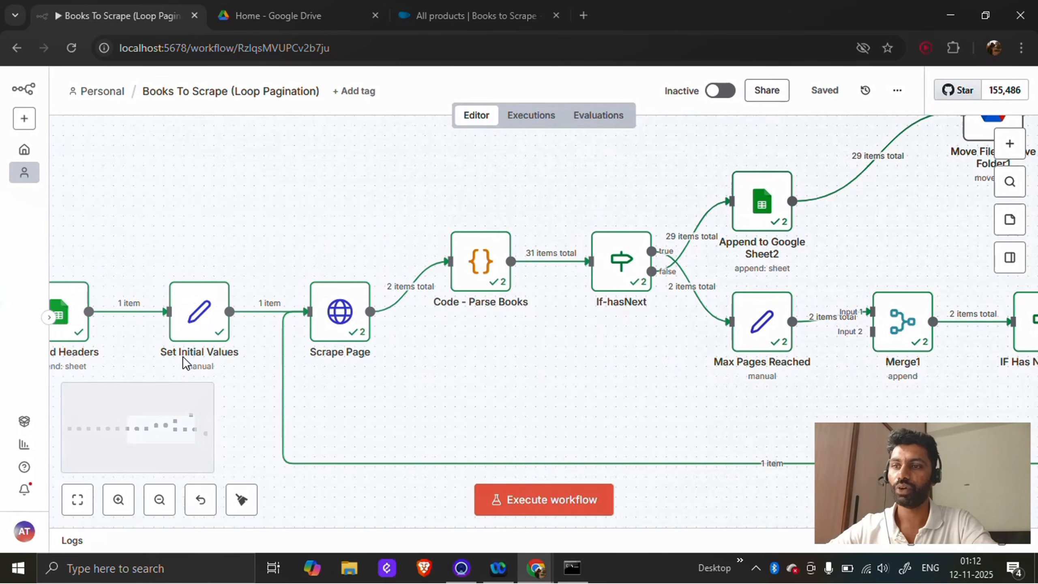
{"action": "scroll", "coordinate": [493, 353], "scroll_direction": "right", "scroll_amount": 5}
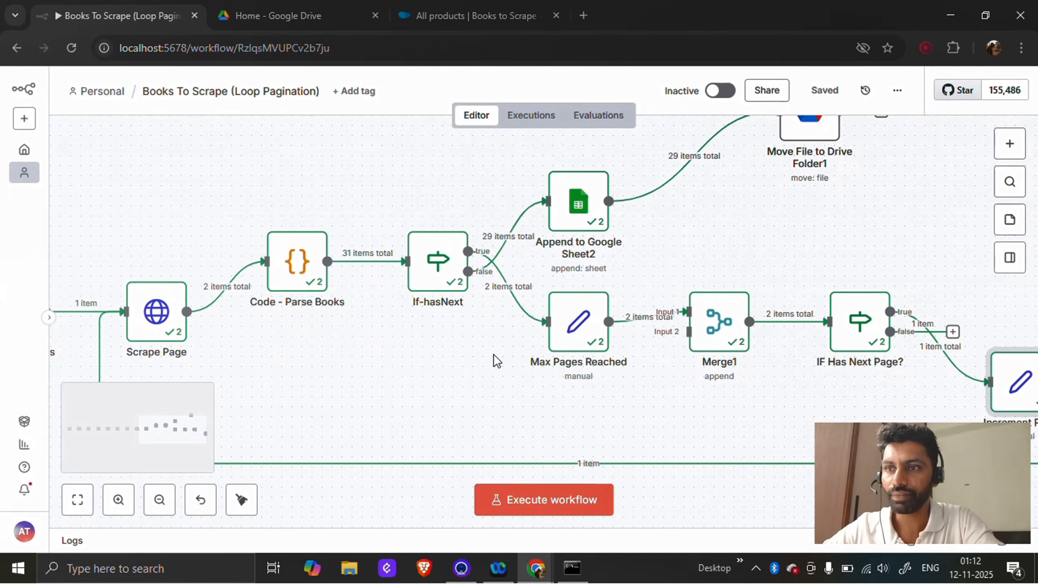
{"action": "scroll", "coordinate": [492, 353], "scroll_direction": "right", "scroll_amount": 1}
{"action": "scroll", "coordinate": [663, 236], "scroll_direction": "up", "scroll_amount": 2}
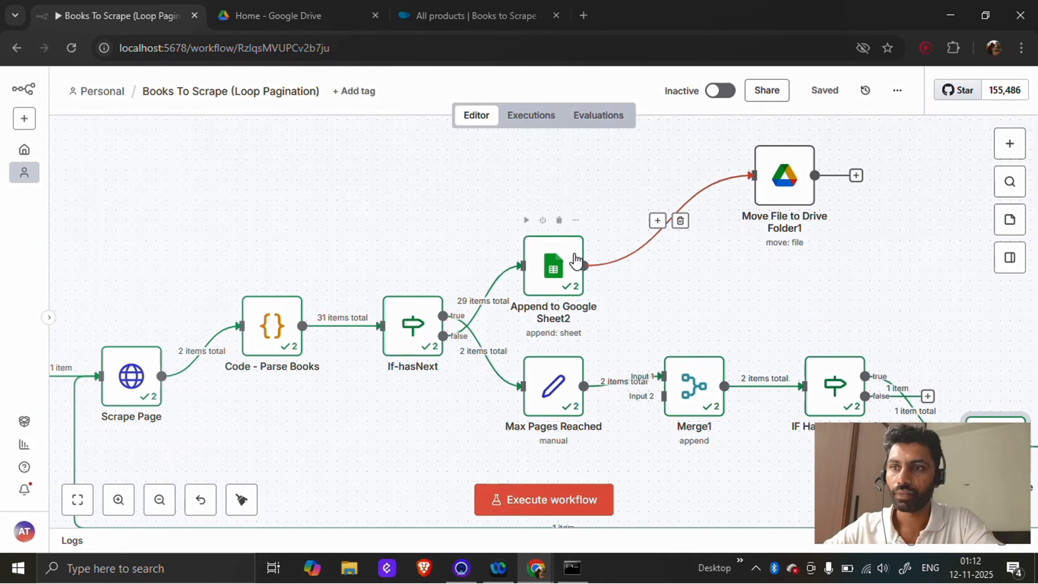
{"action": "left_click", "coordinate": [329, 18]}
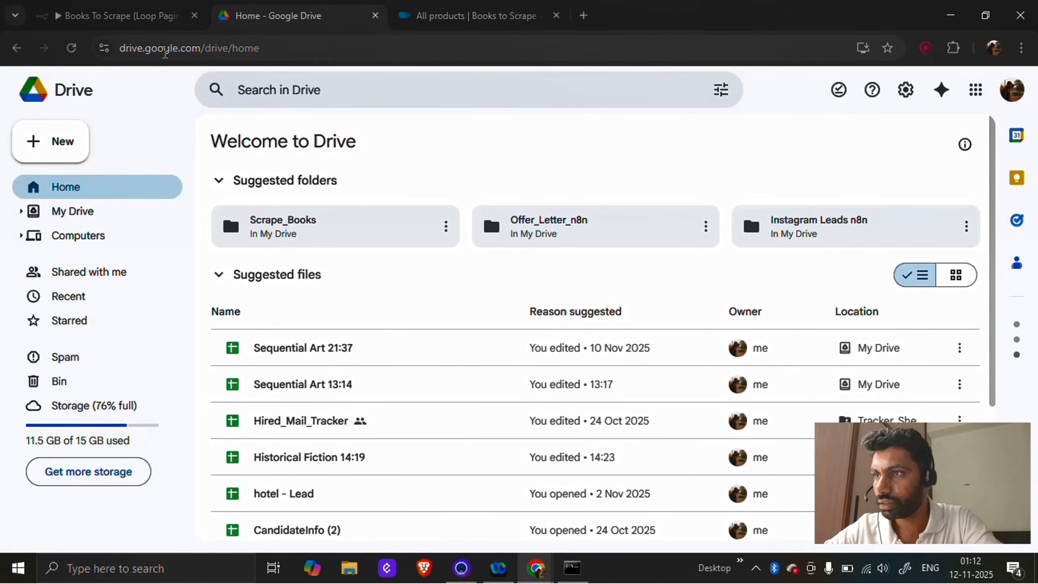
{"action": "left_click", "coordinate": [71, 49]}
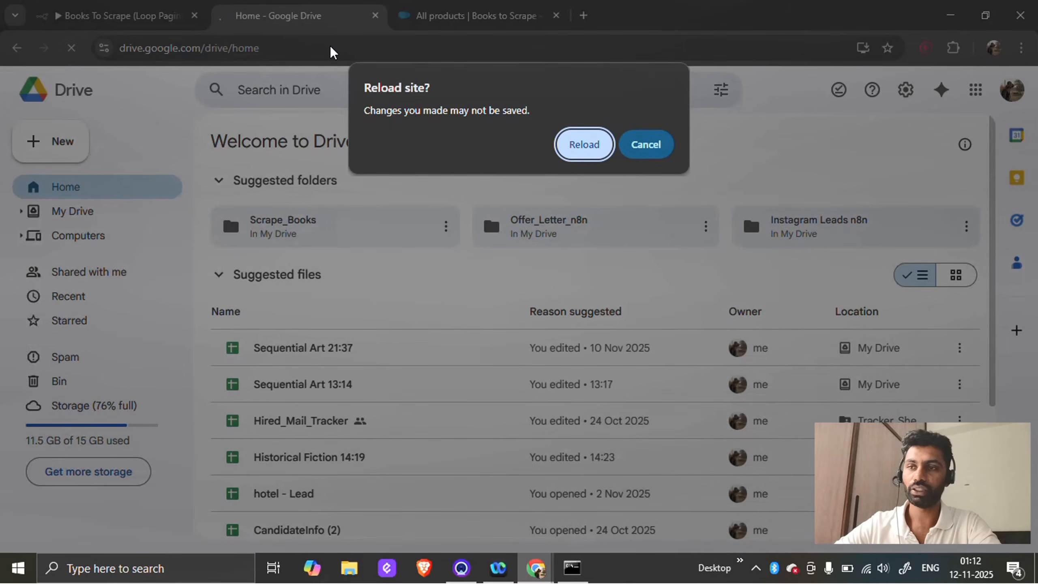
{"action": "left_click", "coordinate": [570, 149]}
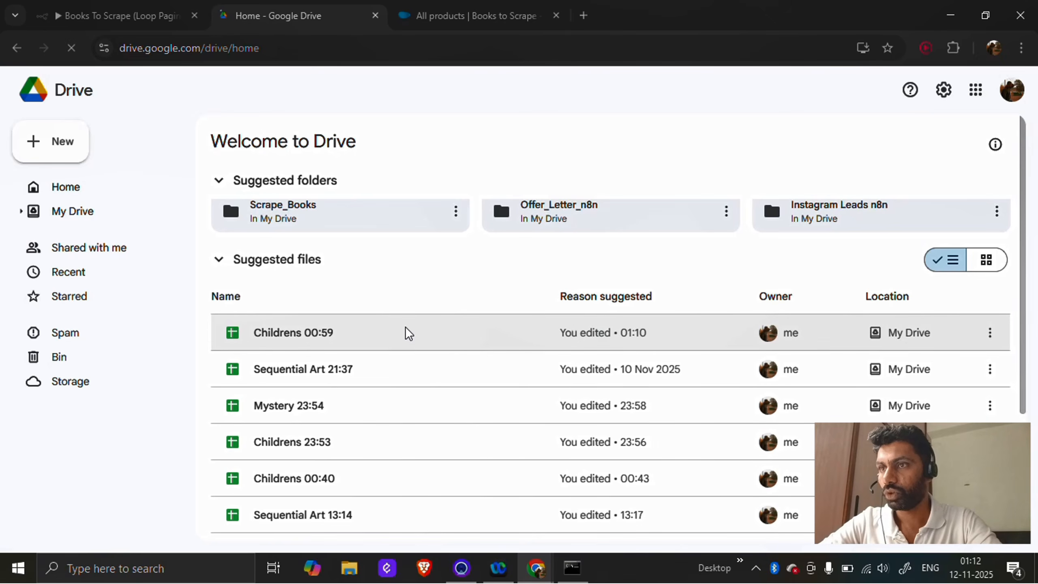
{"action": "left_click", "coordinate": [134, 20]}
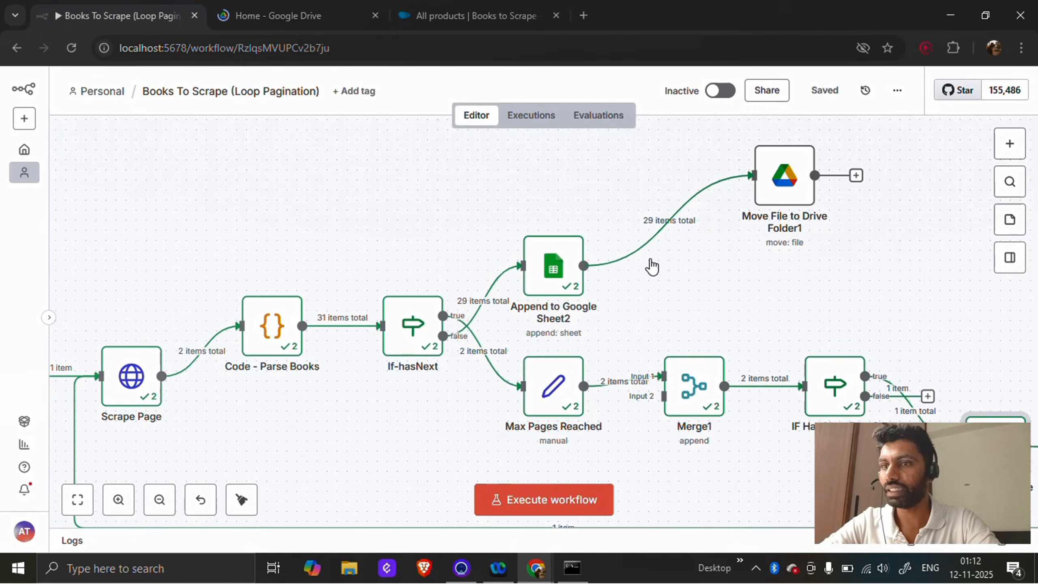
{"action": "left_click", "coordinate": [302, 16]}
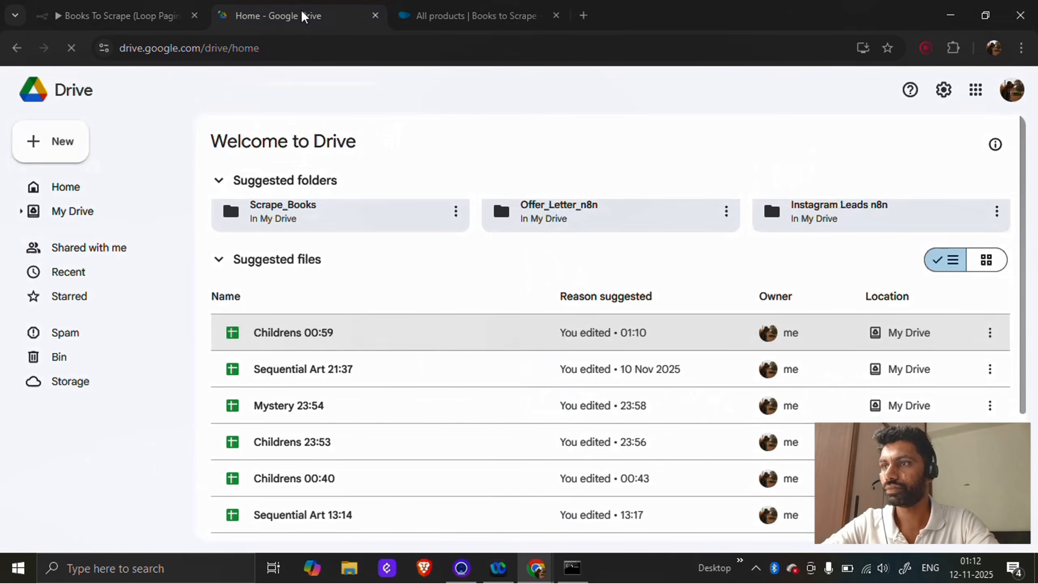
{"action": "left_click", "coordinate": [392, 332]}
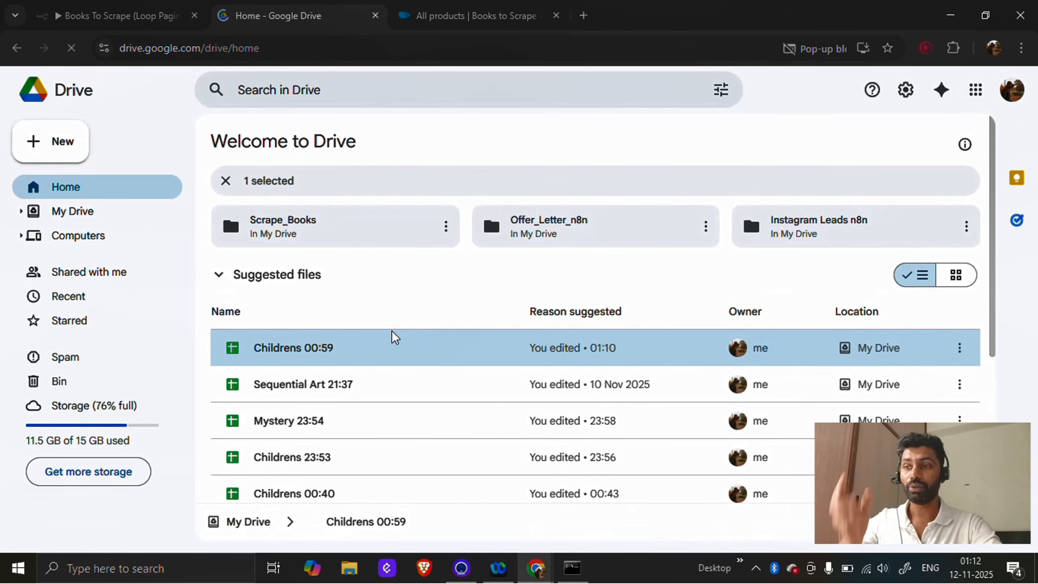
{"action": "double_click", "coordinate": [400, 354]}
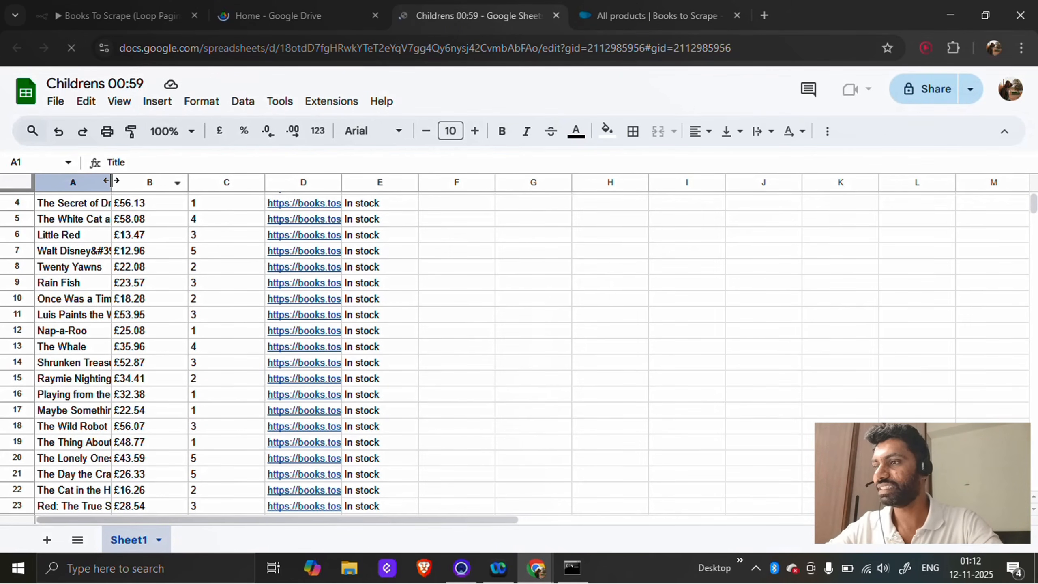
Fit the Title column to its contents and review the scraped book rows from the header to the last entry.
{"action": "double_click", "coordinate": [111, 182]}
{"action": "scroll", "coordinate": [406, 256], "scroll_direction": "up", "scroll_amount": 2}
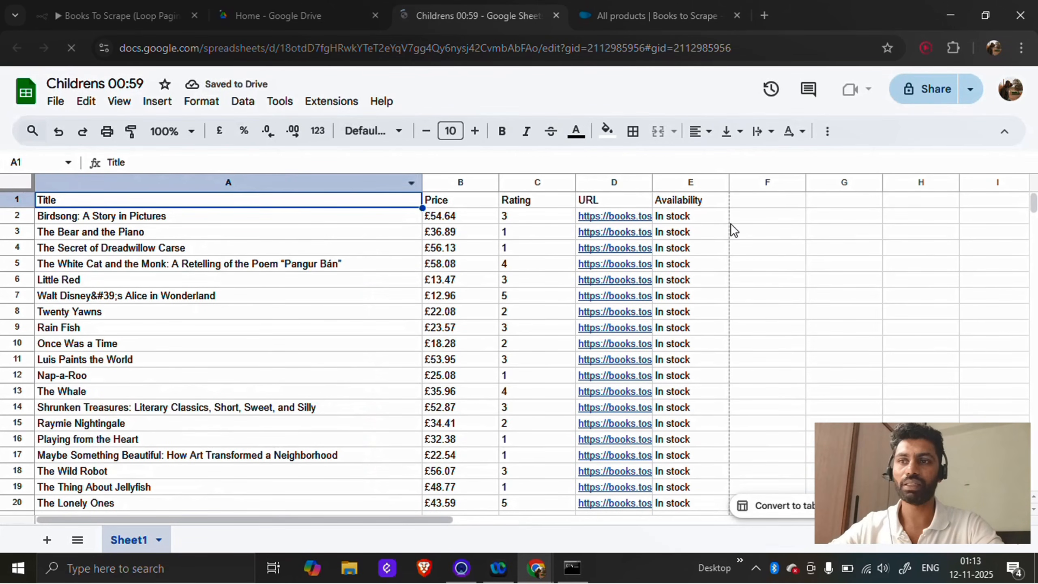
{"action": "scroll", "coordinate": [728, 260], "scroll_direction": "down", "scroll_amount": 3}
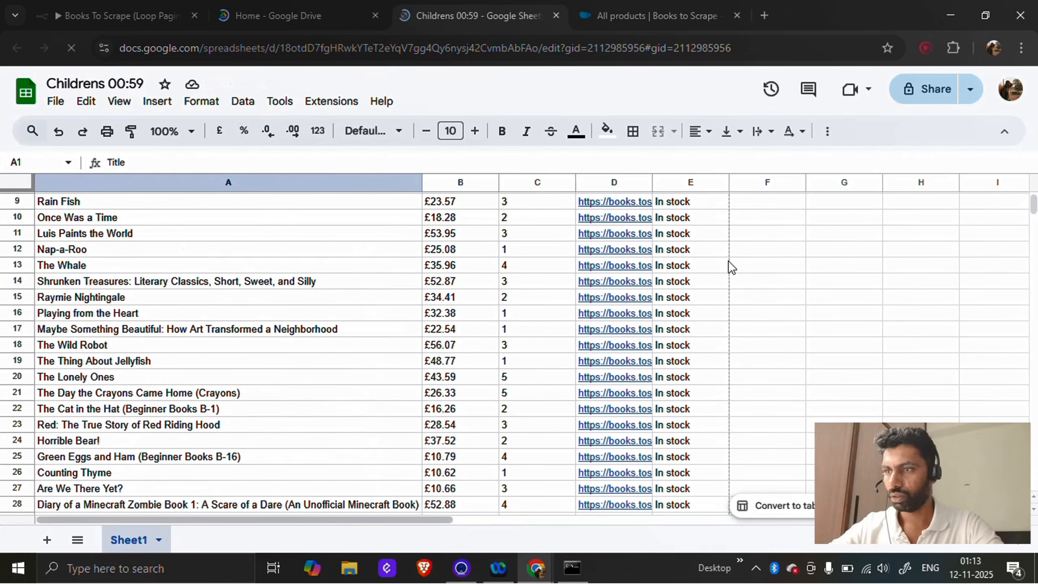
{"action": "scroll", "coordinate": [728, 260], "scroll_direction": "down", "scroll_amount": 2}
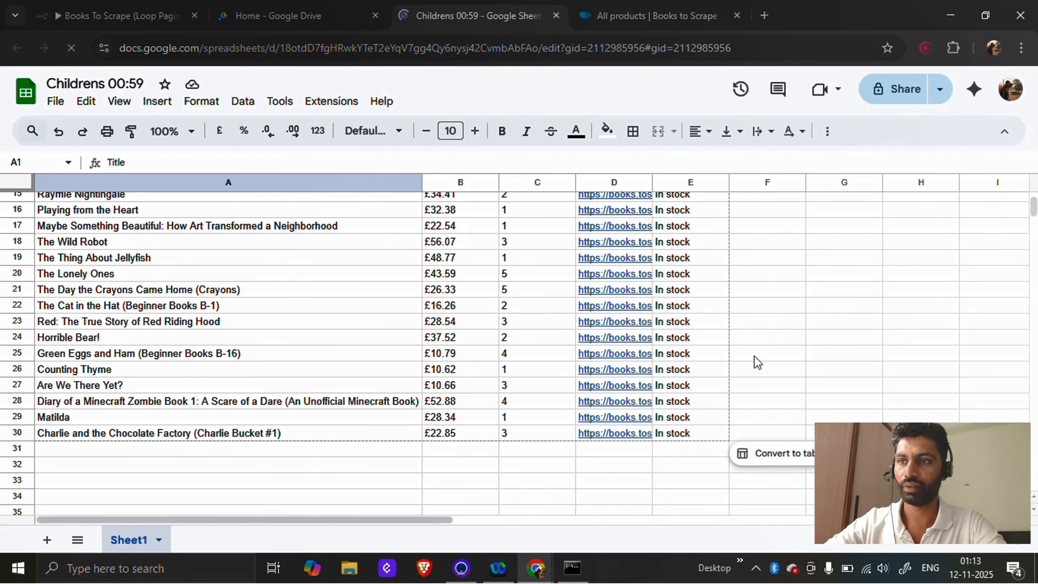
{"action": "scroll", "coordinate": [754, 355], "scroll_direction": "up", "scroll_amount": 5}
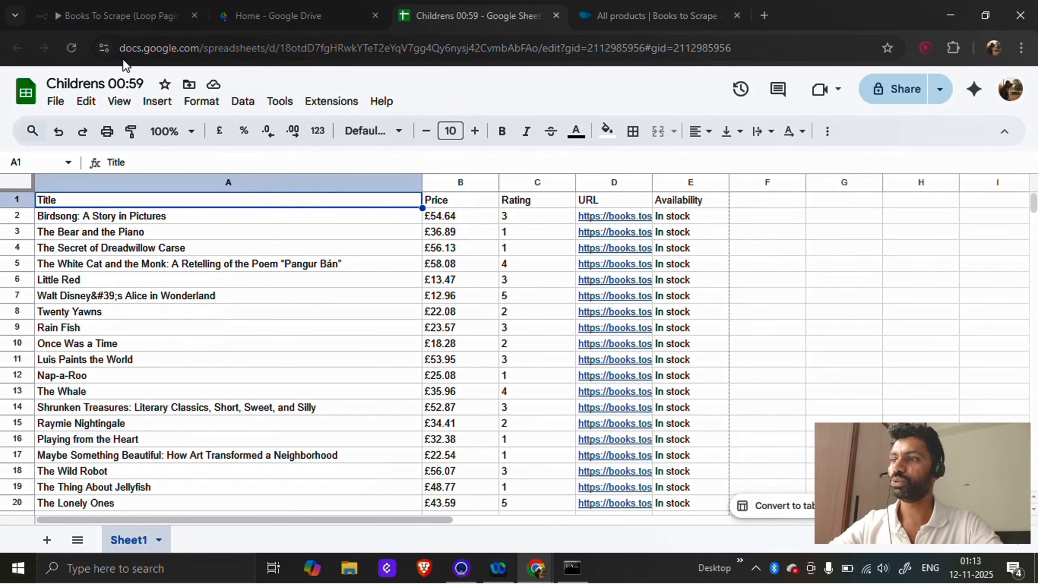
Return to the n8n workflow and execute the Move File to Drive Folder1 node, keeping the whole flow in view while it runs.
{"action": "left_click", "coordinate": [158, 11]}
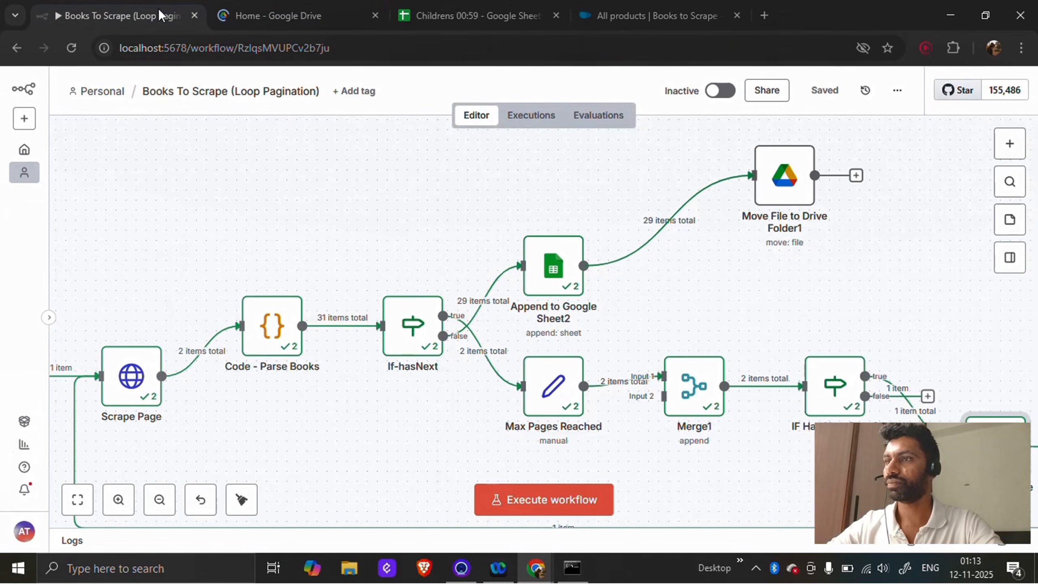
{"action": "left_click", "coordinate": [758, 130]}
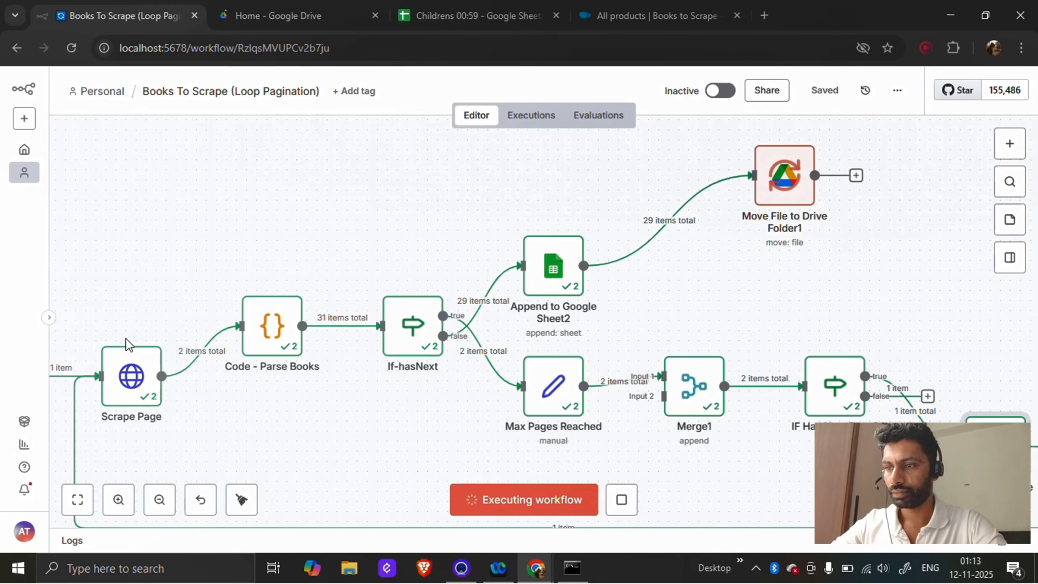
{"action": "left_click", "coordinate": [160, 500]}
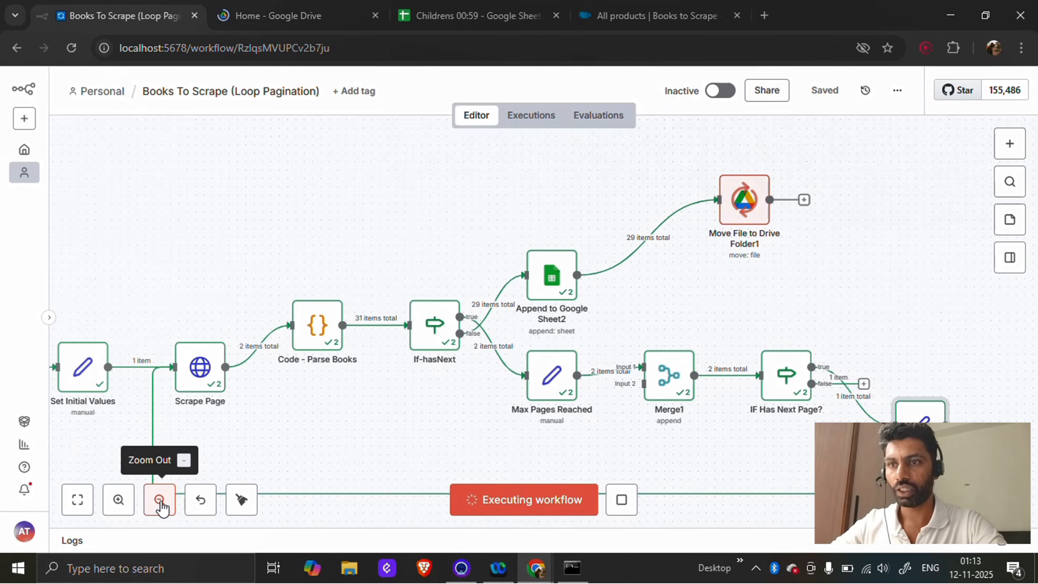
{"action": "left_click", "coordinate": [162, 501]}
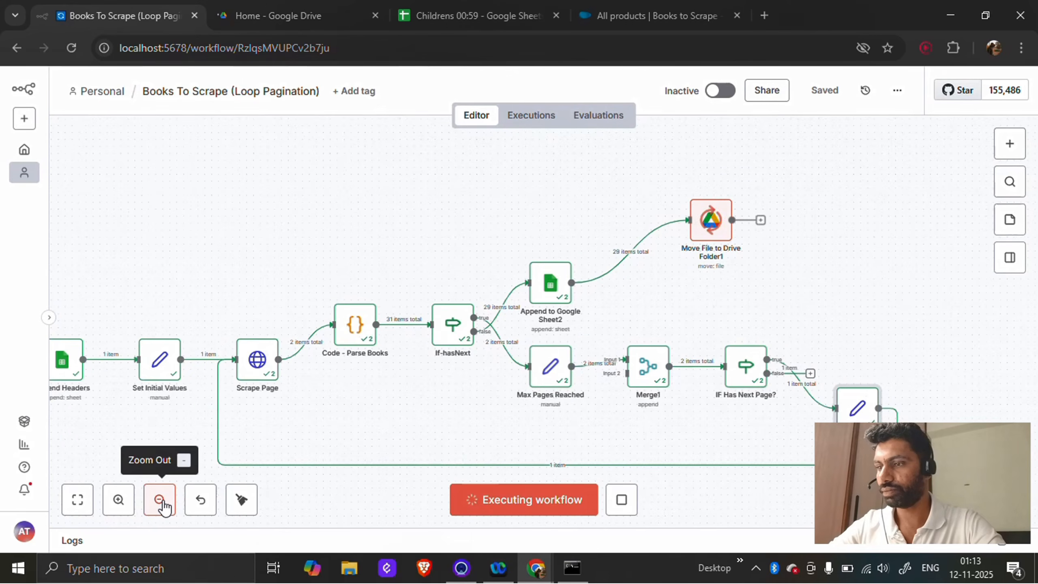
{"action": "left_click", "coordinate": [172, 497]}
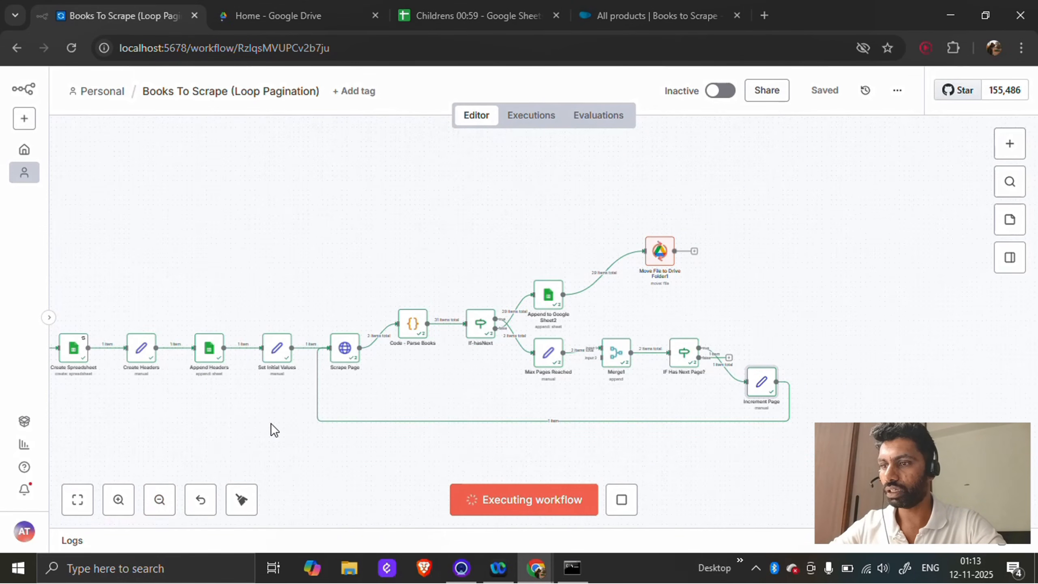
{"action": "scroll", "coordinate": [271, 423], "scroll_direction": "left", "scroll_amount": 1}
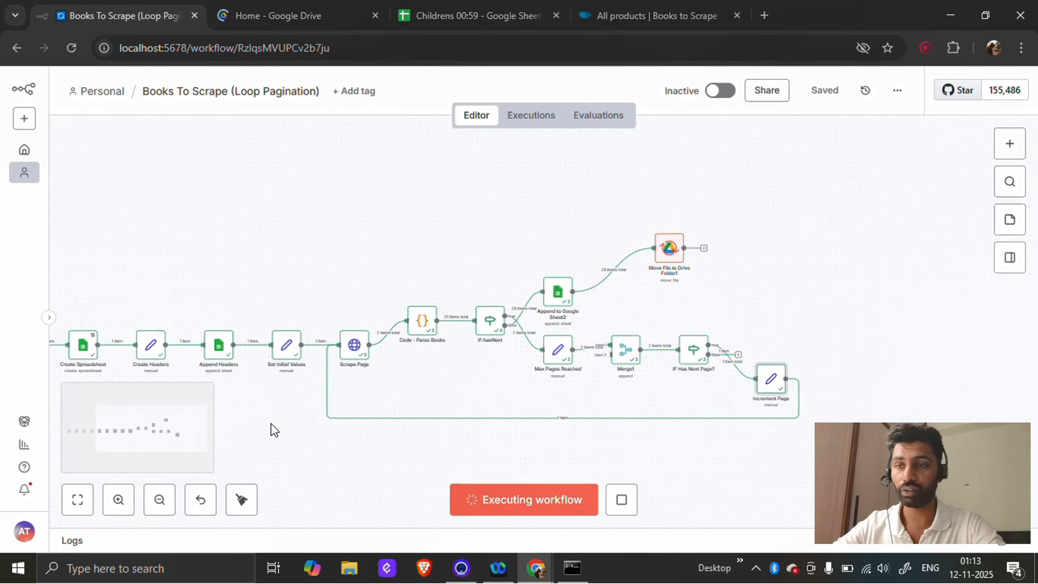
{"action": "scroll", "coordinate": [271, 424], "scroll_direction": "left", "scroll_amount": 1}
{"action": "scroll", "coordinate": [271, 423], "scroll_direction": "left", "scroll_amount": 4}
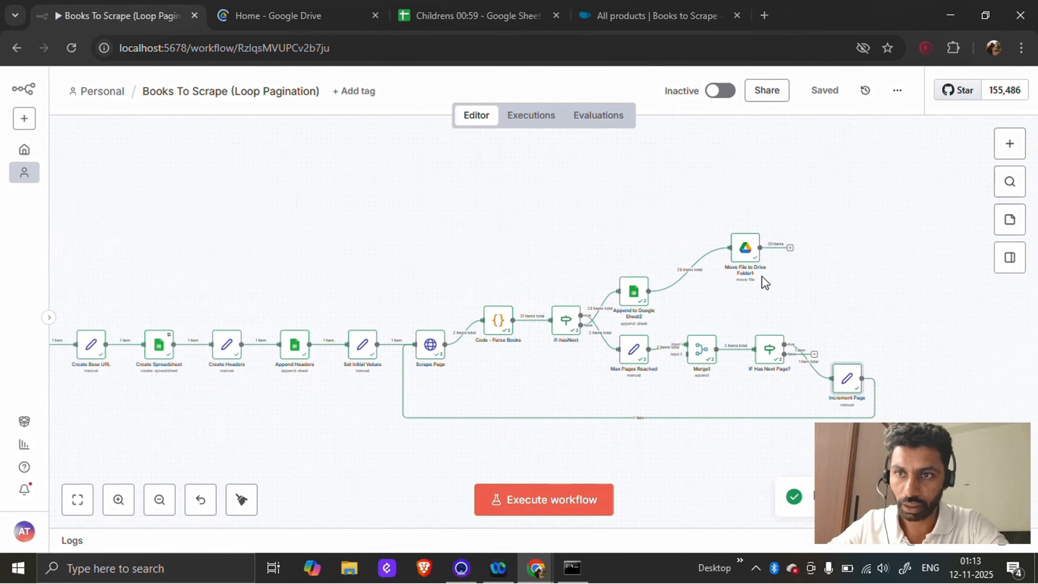
Review the full node chain from On form submission through Set Initial Values to the pagination loop.
{"action": "scroll", "coordinate": [335, 439], "scroll_direction": "left", "scroll_amount": 1}
{"action": "scroll", "coordinate": [334, 439], "scroll_direction": "left", "scroll_amount": 6}
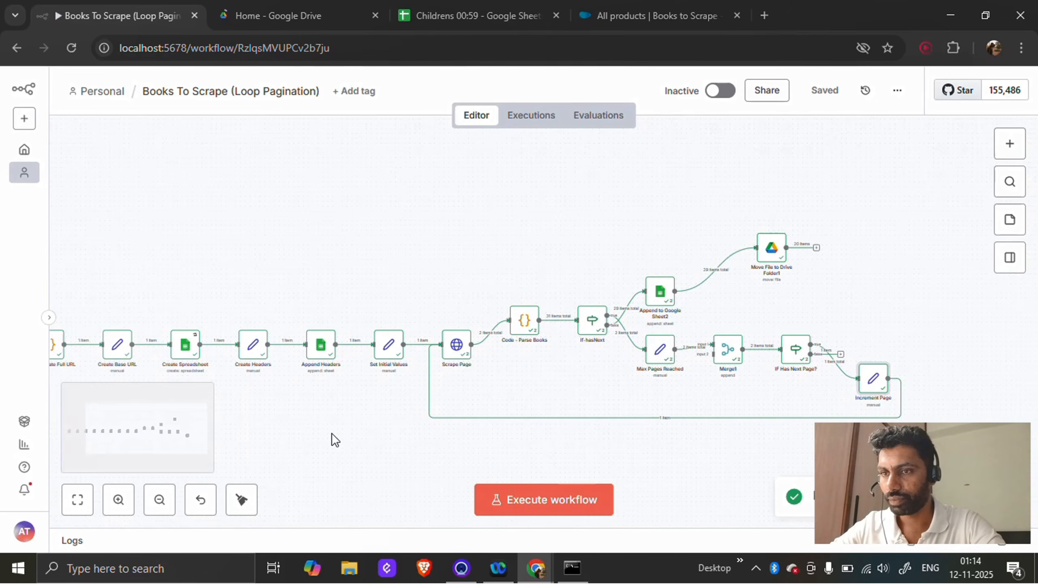
{"action": "scroll", "coordinate": [335, 439], "scroll_direction": "left", "scroll_amount": 6}
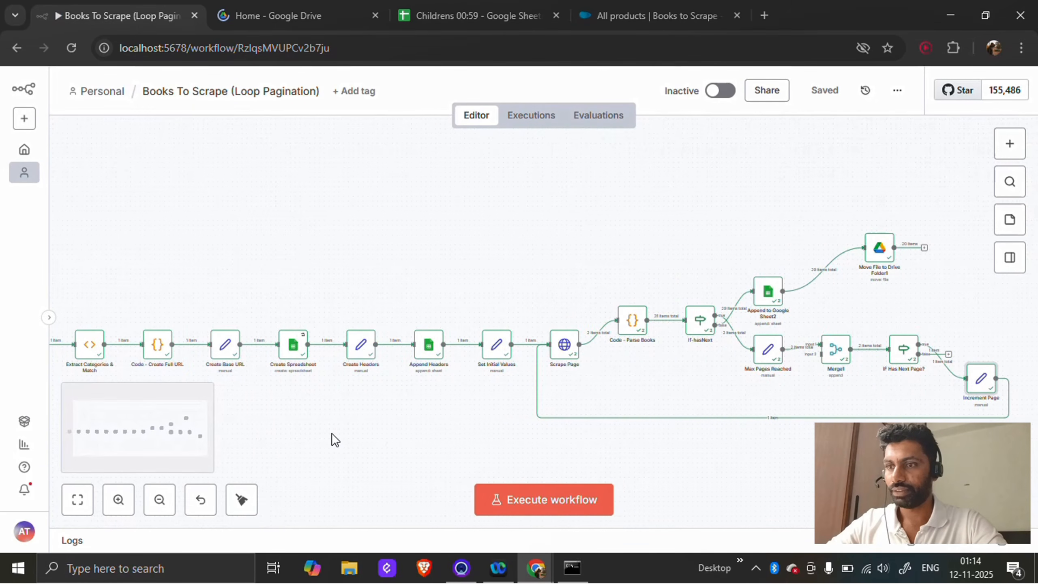
{"action": "scroll", "coordinate": [335, 439], "scroll_direction": "left", "scroll_amount": 3}
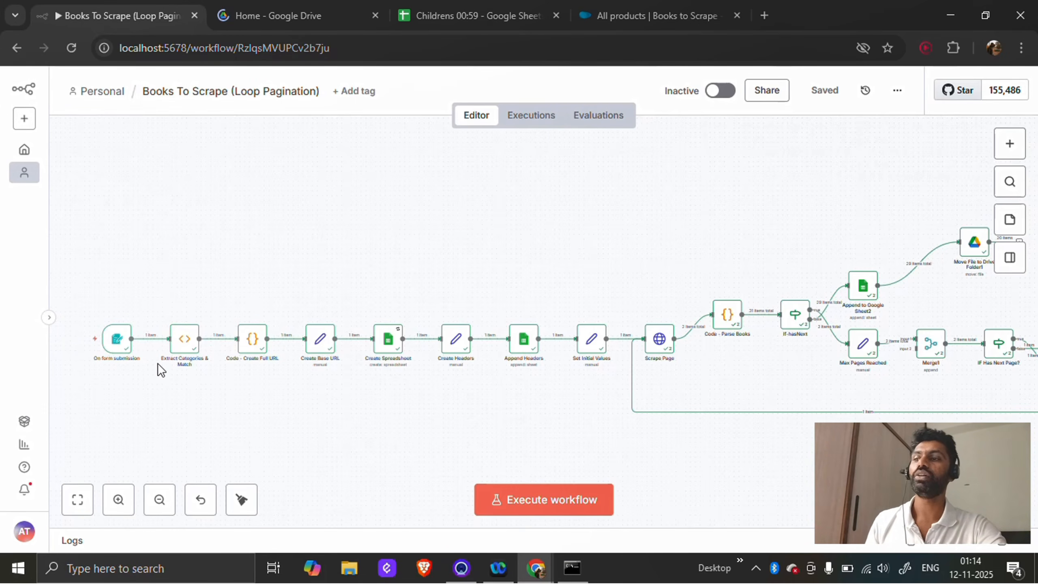
{"action": "mouse_move", "coordinate": [115, 352]}
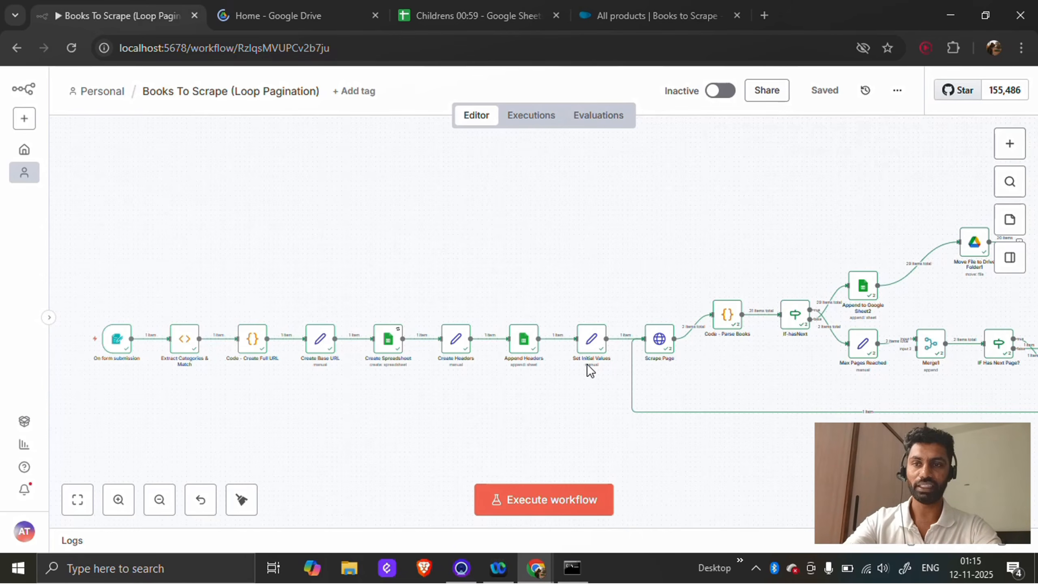
{"action": "scroll", "coordinate": [580, 389], "scroll_direction": "right", "scroll_amount": 3}
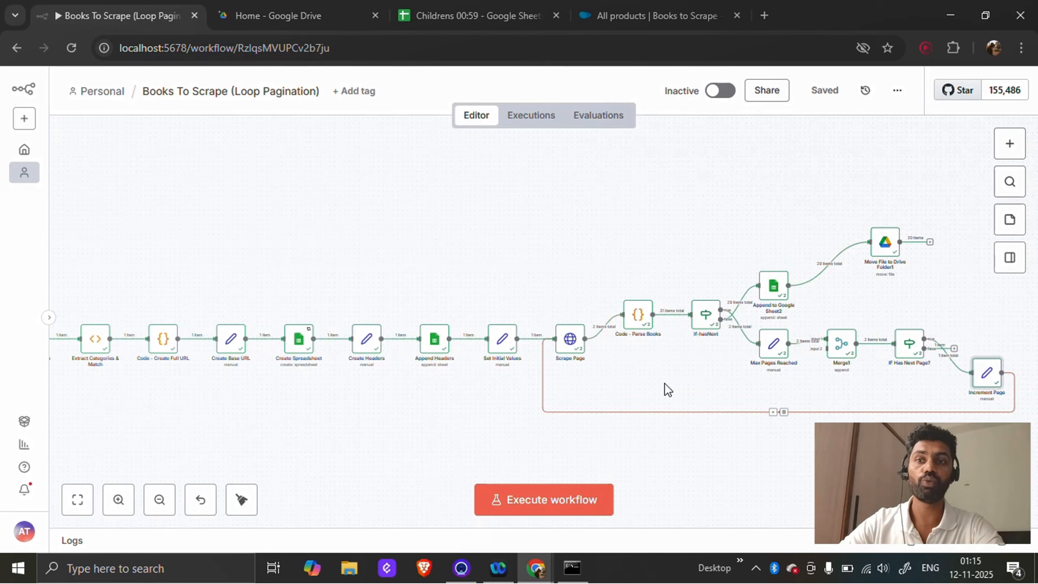
Examine the pagination loop up close, from Scrape Page through both If-hasNext branches to Increment Page and back.
{"action": "left_click", "coordinate": [118, 499]}
{"action": "left_click", "coordinate": [119, 500]}
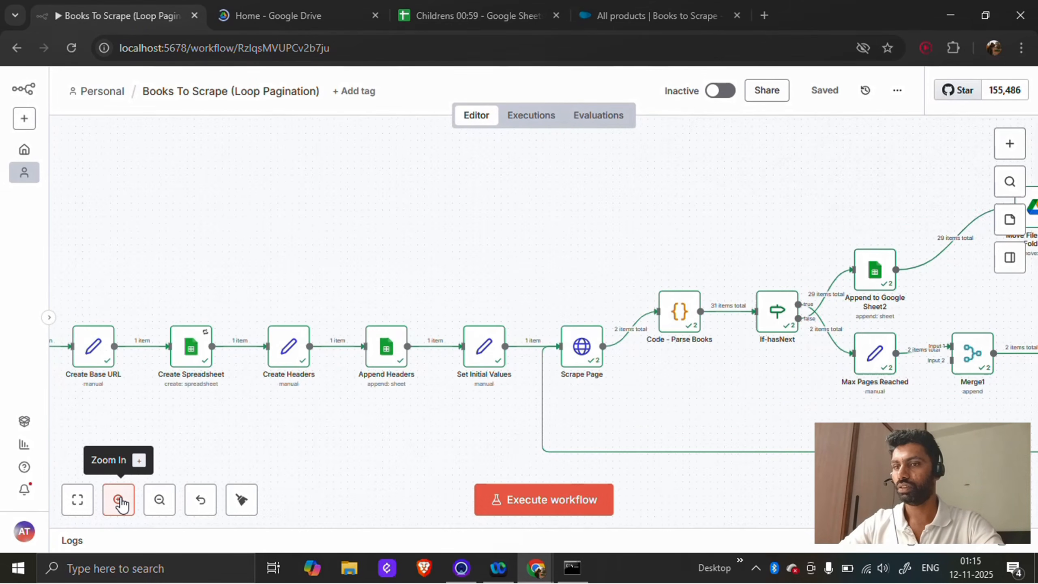
{"action": "left_click", "coordinate": [118, 499]}
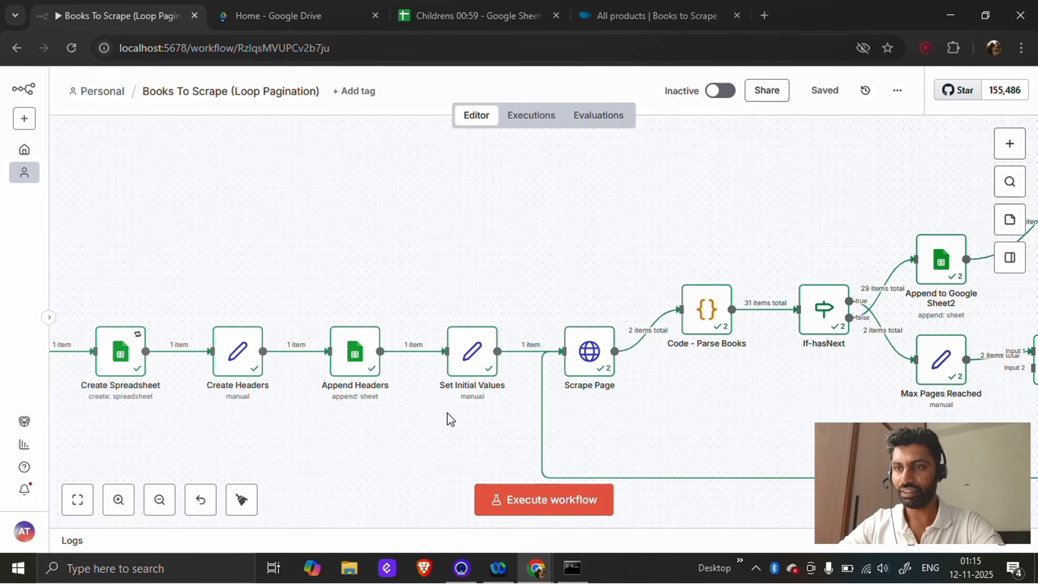
{"action": "scroll", "coordinate": [448, 418], "scroll_direction": "right", "scroll_amount": 2}
{"action": "scroll", "coordinate": [448, 412], "scroll_direction": "right", "scroll_amount": 4}
{"action": "scroll", "coordinate": [447, 412], "scroll_direction": "down", "scroll_amount": 2}
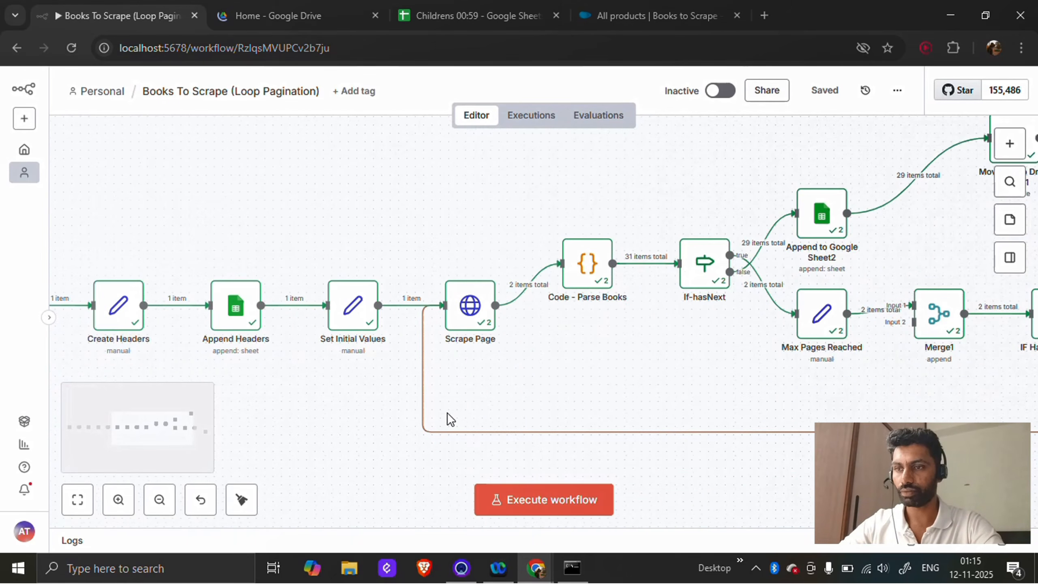
{"action": "scroll", "coordinate": [448, 412], "scroll_direction": "right", "scroll_amount": 5}
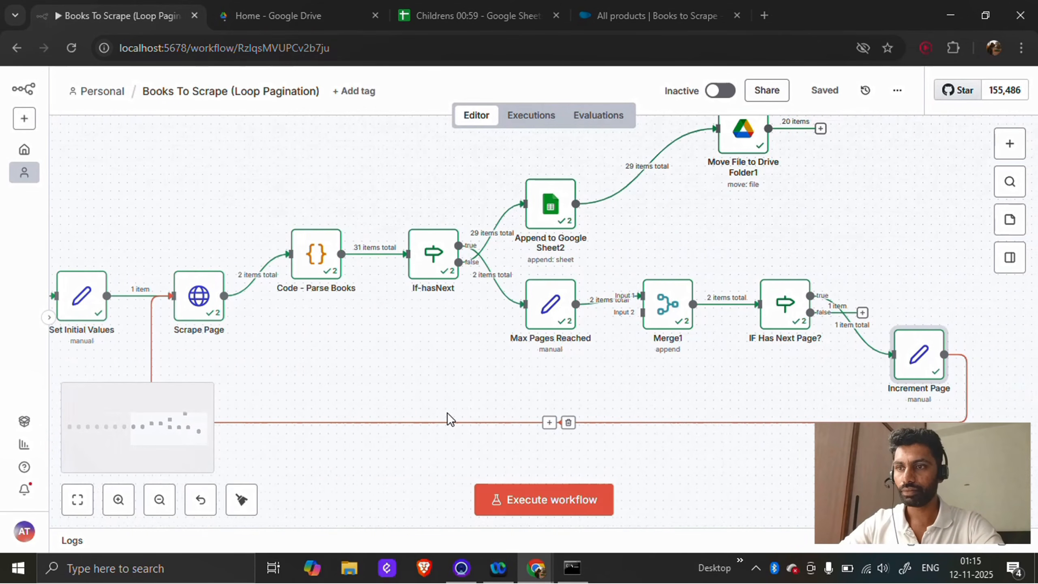
{"action": "scroll", "coordinate": [447, 412], "scroll_direction": "down", "scroll_amount": 1}
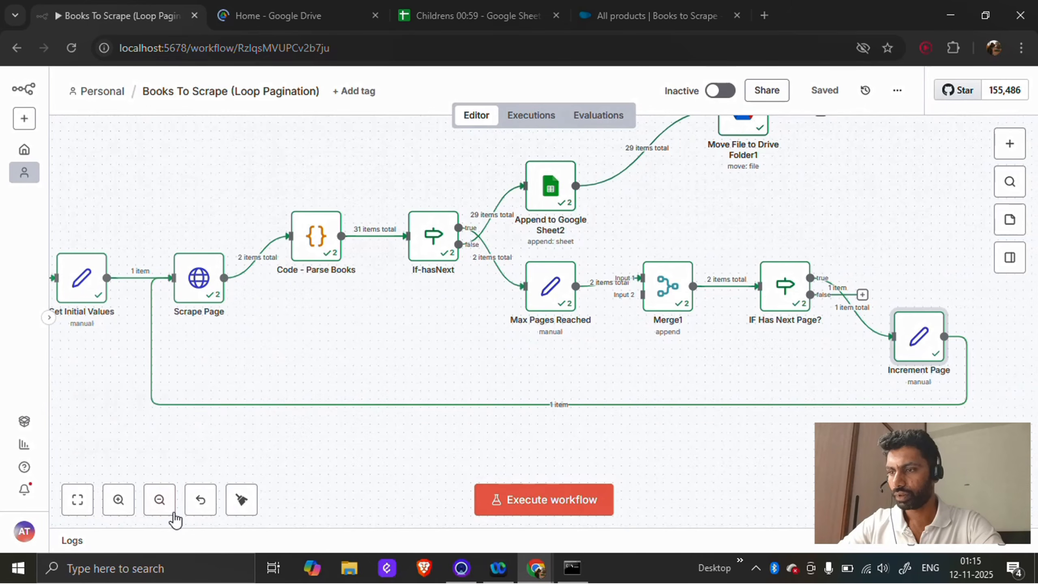
{"action": "left_click", "coordinate": [163, 505]}
{"action": "left_click", "coordinate": [163, 505]}
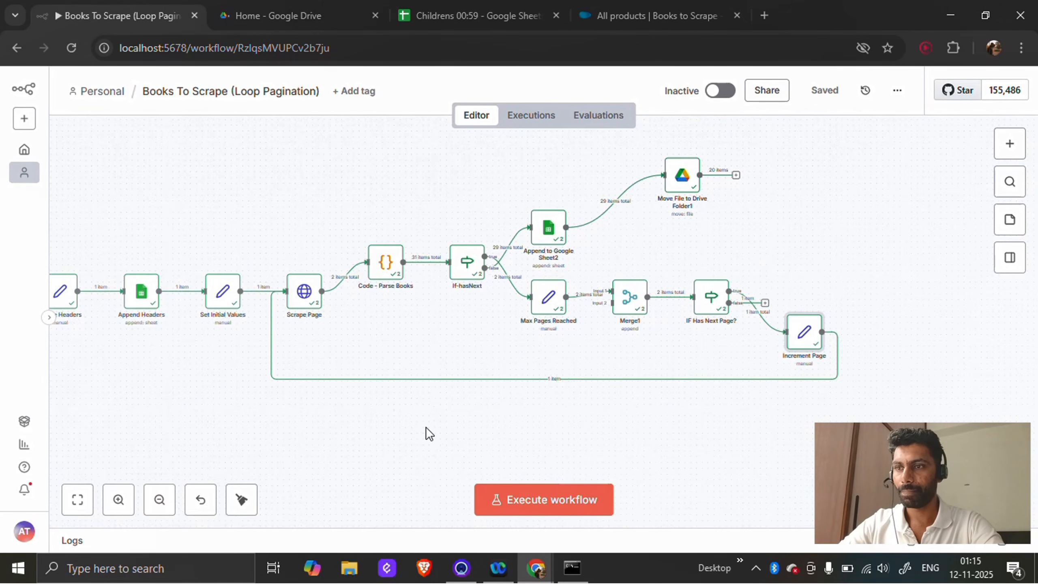
{"action": "scroll", "coordinate": [426, 427], "scroll_direction": "left", "scroll_amount": 5}
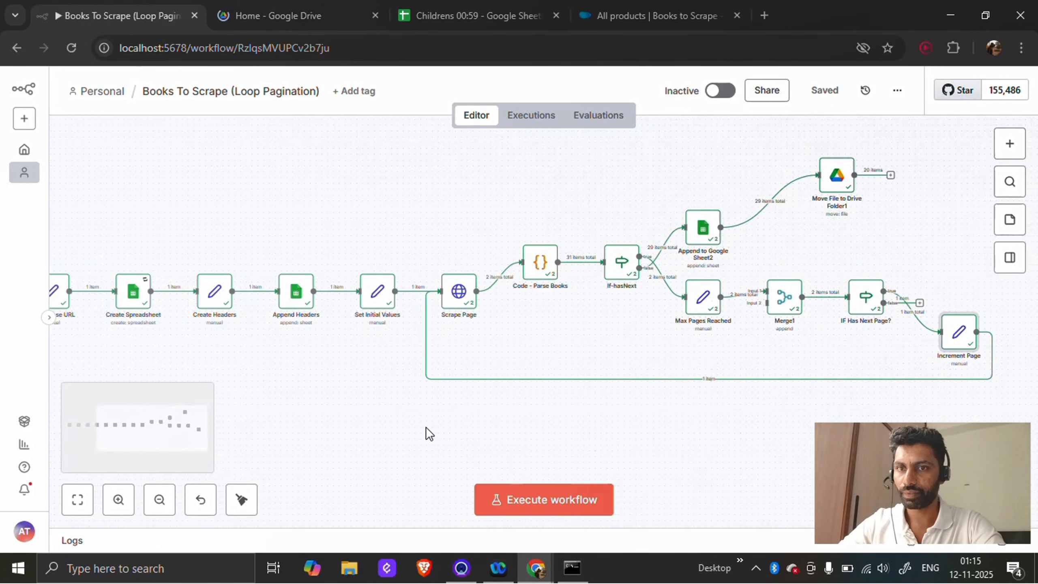
{"action": "scroll", "coordinate": [425, 427], "scroll_direction": "right", "scroll_amount": 1}
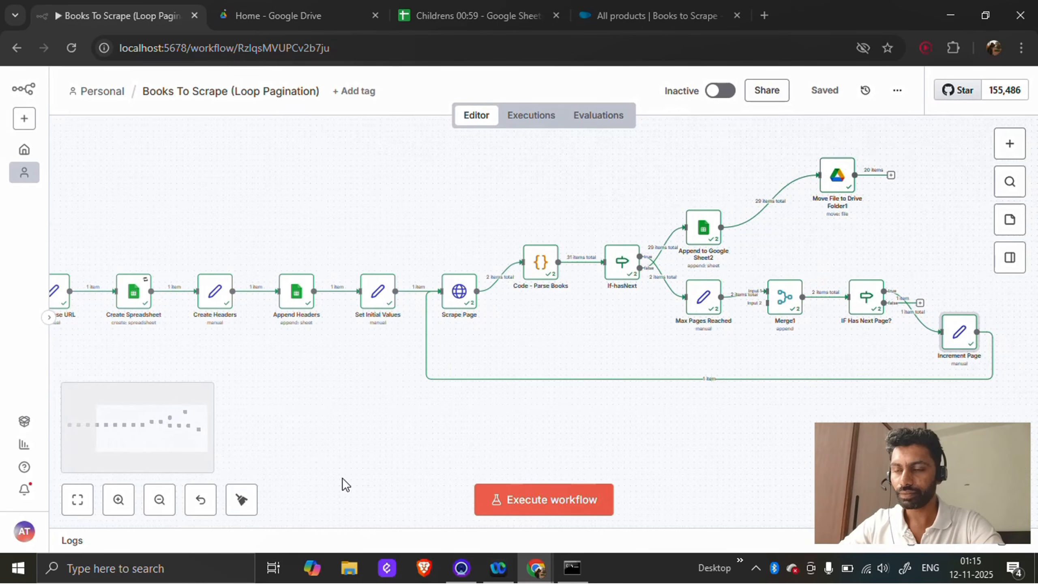
{"action": "left_click", "coordinate": [118, 499]}
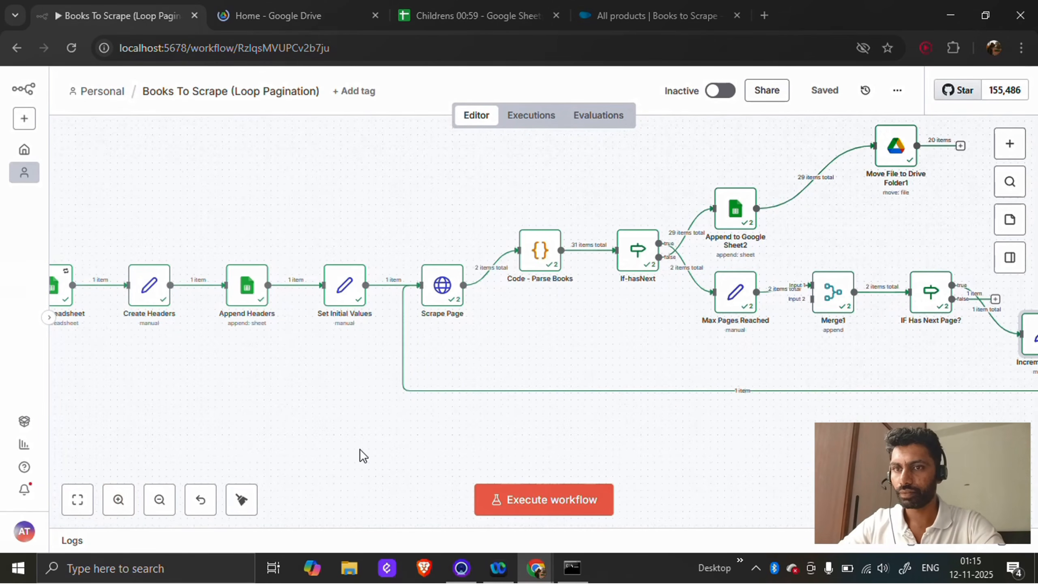
Close the Childrens spreadsheet from the earlier run and stop the workflow execution waiting for its form trigger.
{"action": "left_click", "coordinate": [537, 499]}
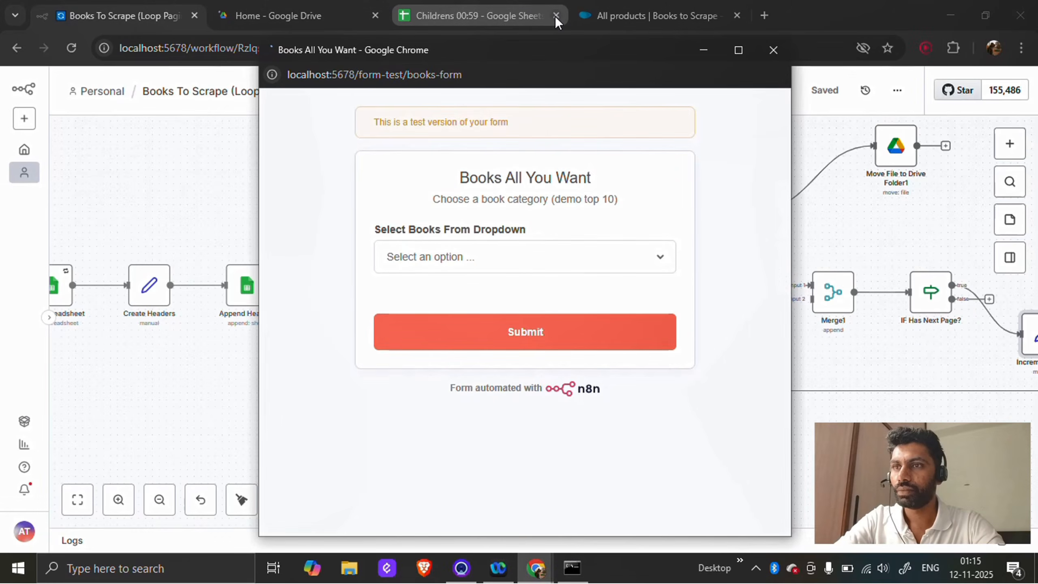
{"action": "left_click", "coordinate": [555, 17]}
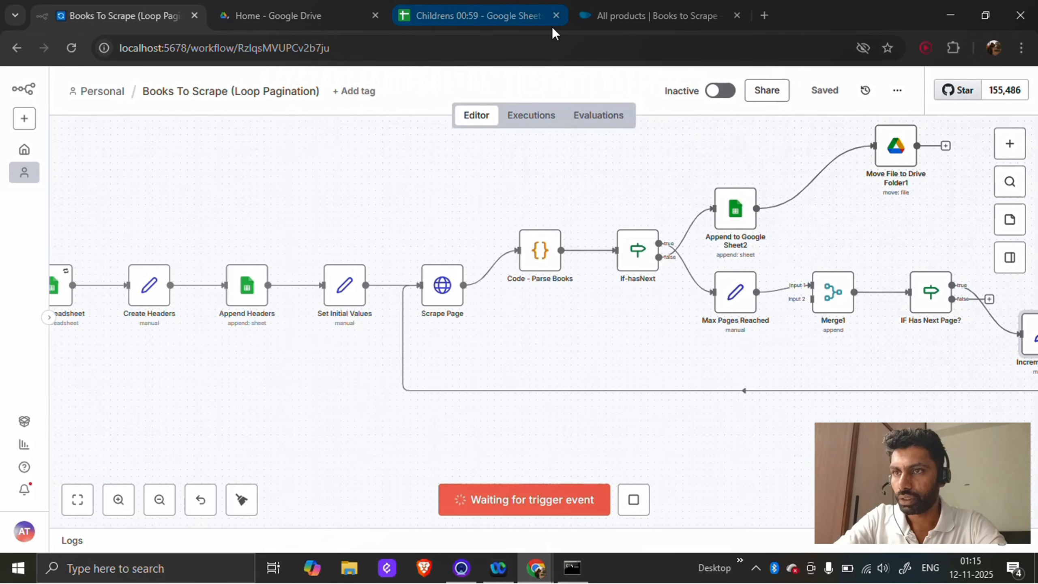
{"action": "left_click", "coordinate": [556, 17]}
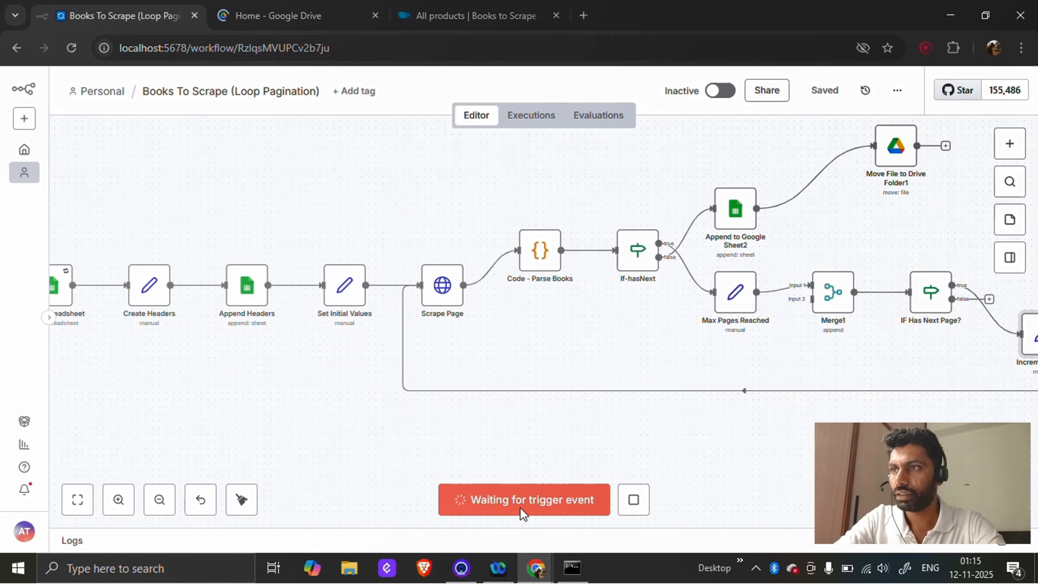
{"action": "left_click", "coordinate": [633, 499]}
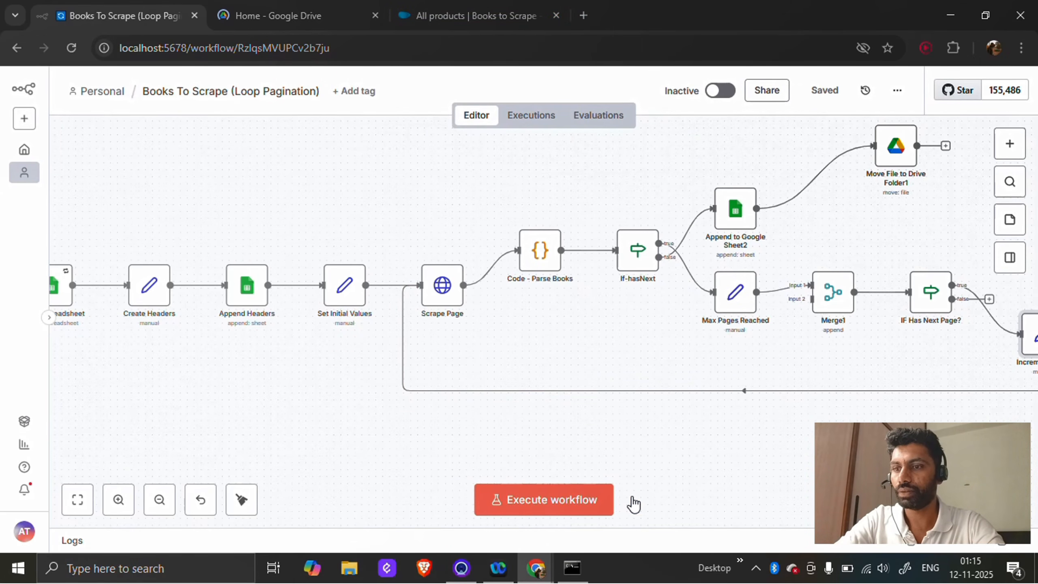
Execute the workflow, submit its Books All You Want form with the Mystery category, and close the form window.
{"action": "left_click", "coordinate": [534, 507]}
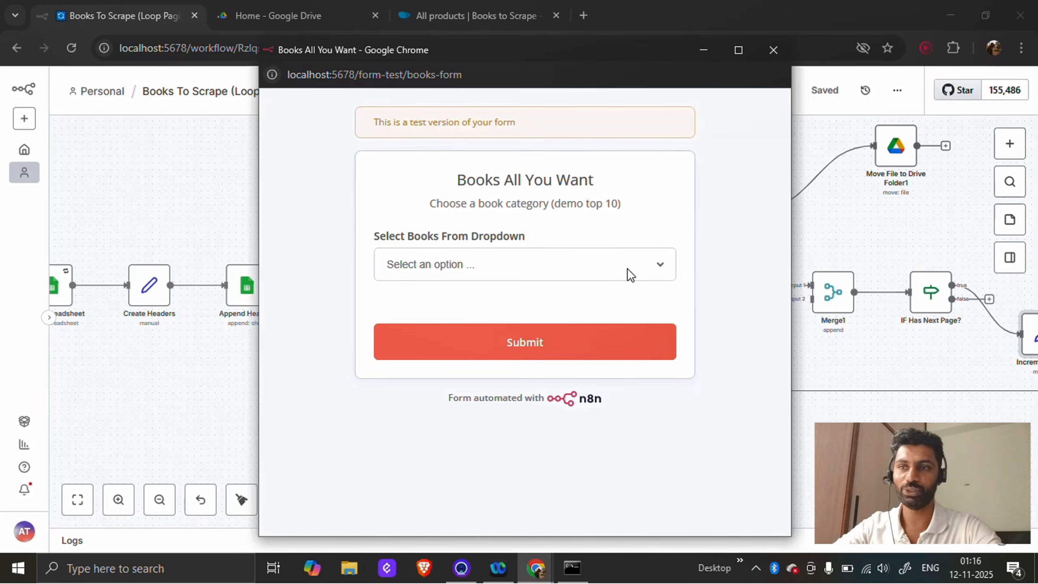
{"action": "left_click", "coordinate": [647, 270]}
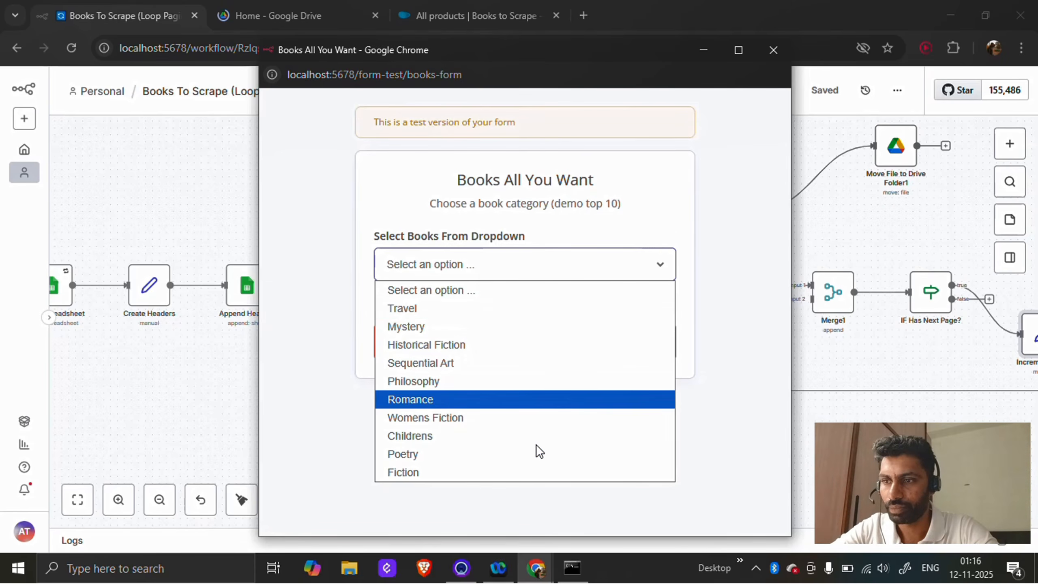
{"action": "left_click", "coordinate": [503, 326]}
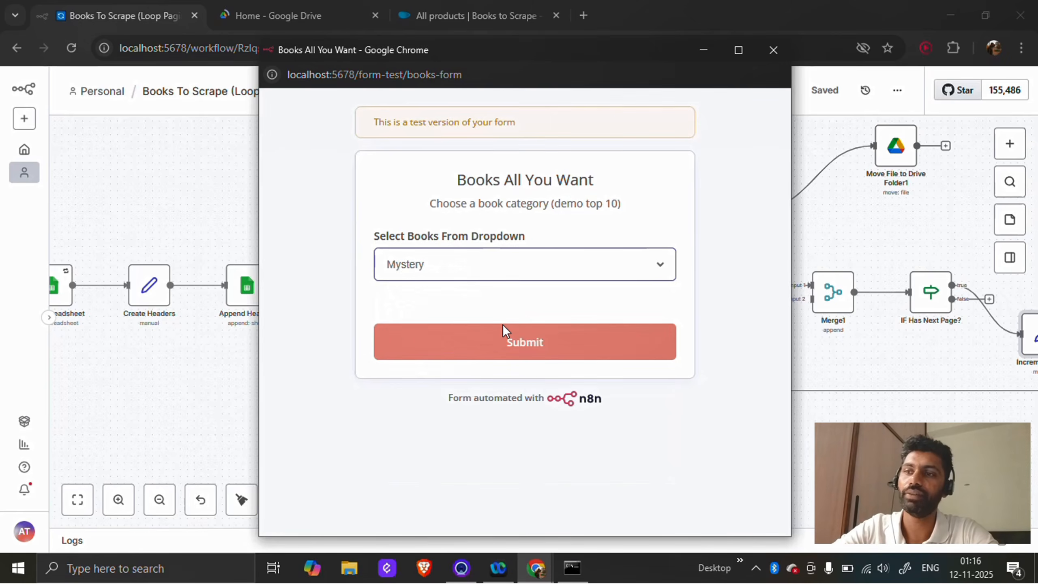
{"action": "left_click", "coordinate": [509, 353]}
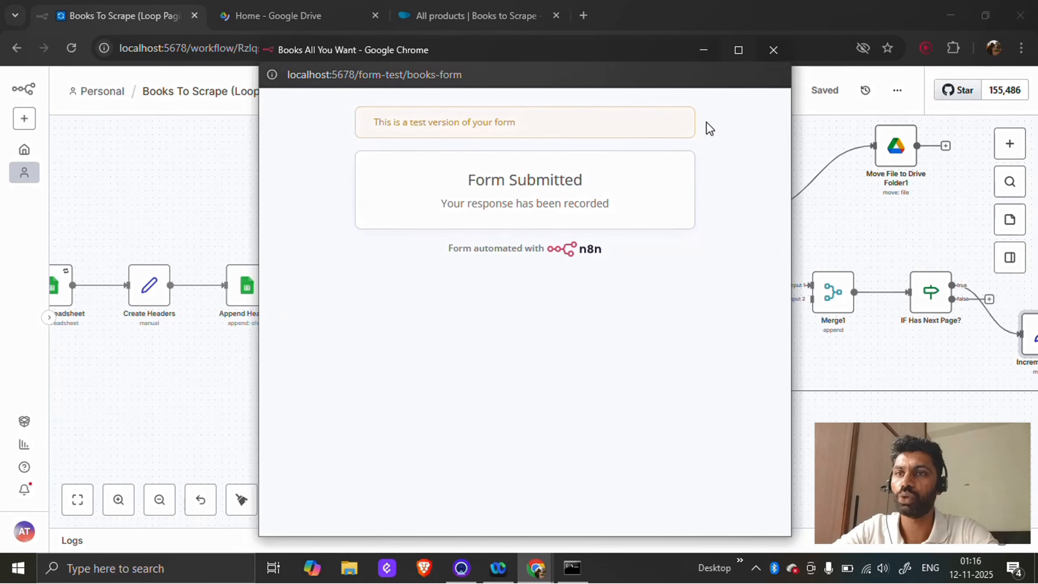
{"action": "left_click", "coordinate": [773, 50]}
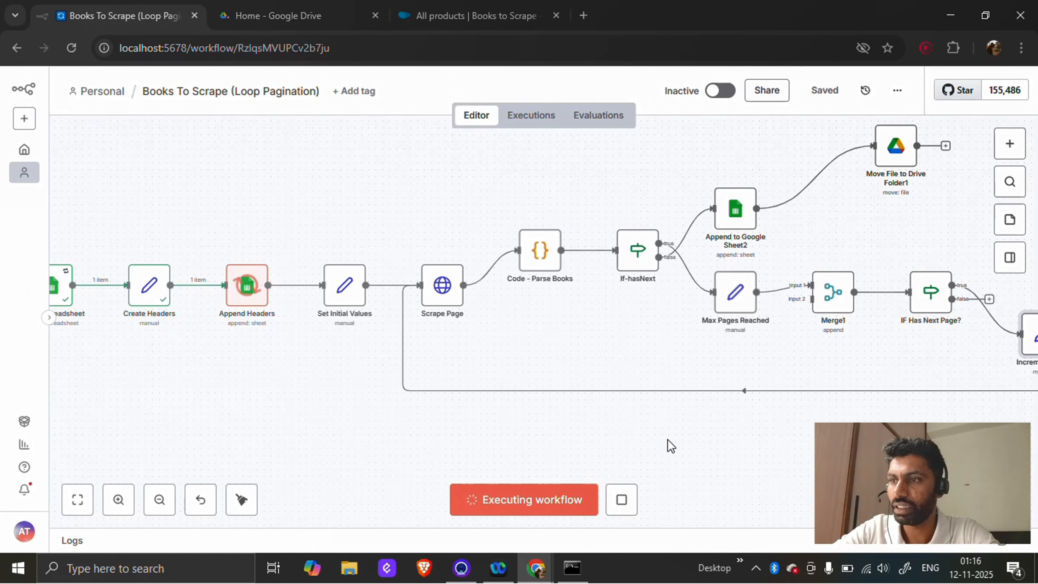
Follow the run through the pagination loop and check the item counts on the branches up to Move File to Drive Folder1.
{"action": "scroll", "coordinate": [591, 415], "scroll_direction": "right", "scroll_amount": 1}
{"action": "scroll", "coordinate": [592, 416], "scroll_direction": "right", "scroll_amount": 5}
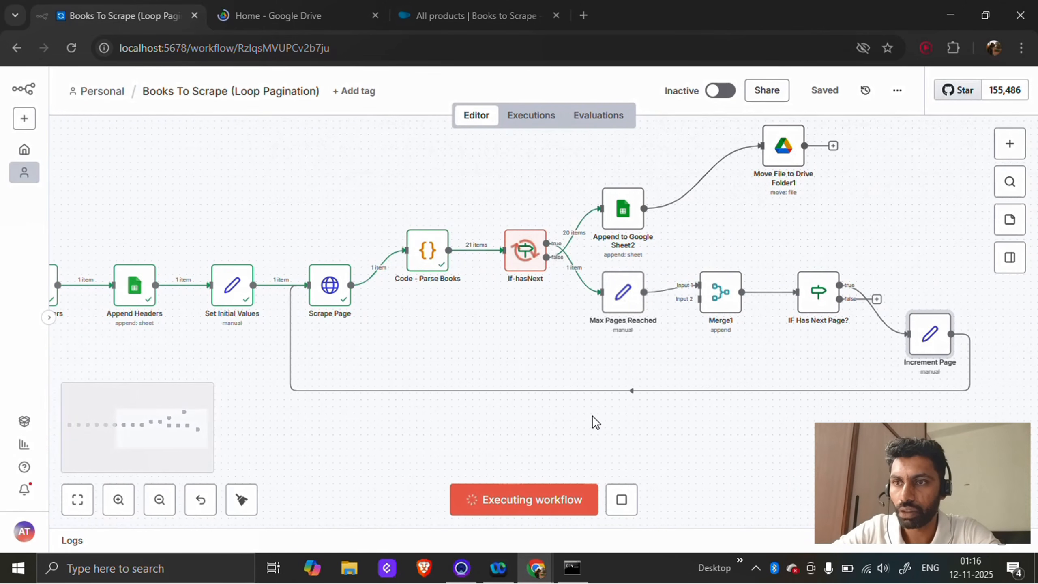
{"action": "scroll", "coordinate": [592, 416], "scroll_direction": "right", "scroll_amount": 4}
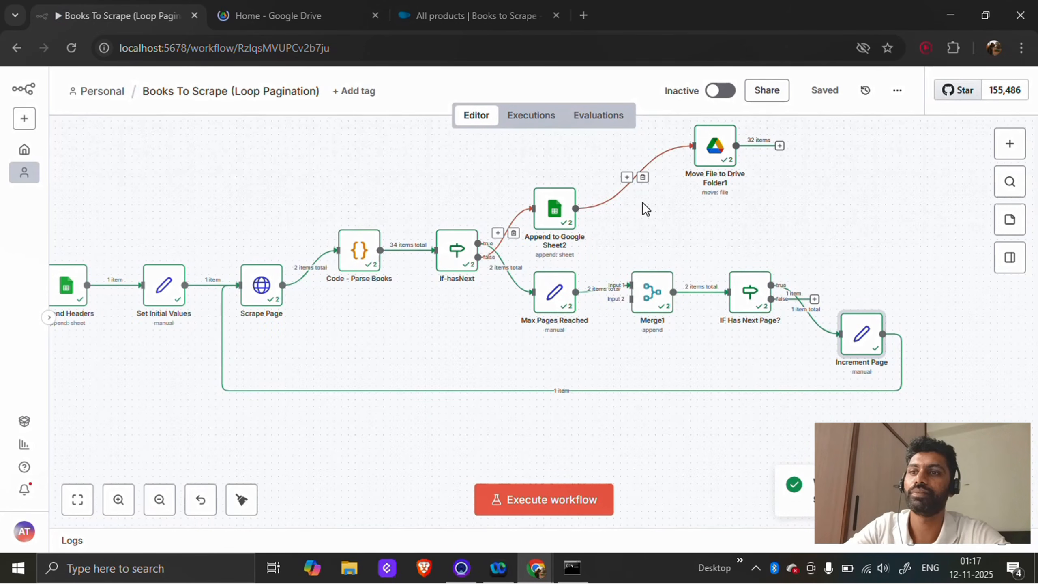
{"action": "left_click", "coordinate": [119, 499]}
{"action": "left_click", "coordinate": [119, 499]}
{"action": "scroll", "coordinate": [602, 339], "scroll_direction": "up", "scroll_amount": 4}
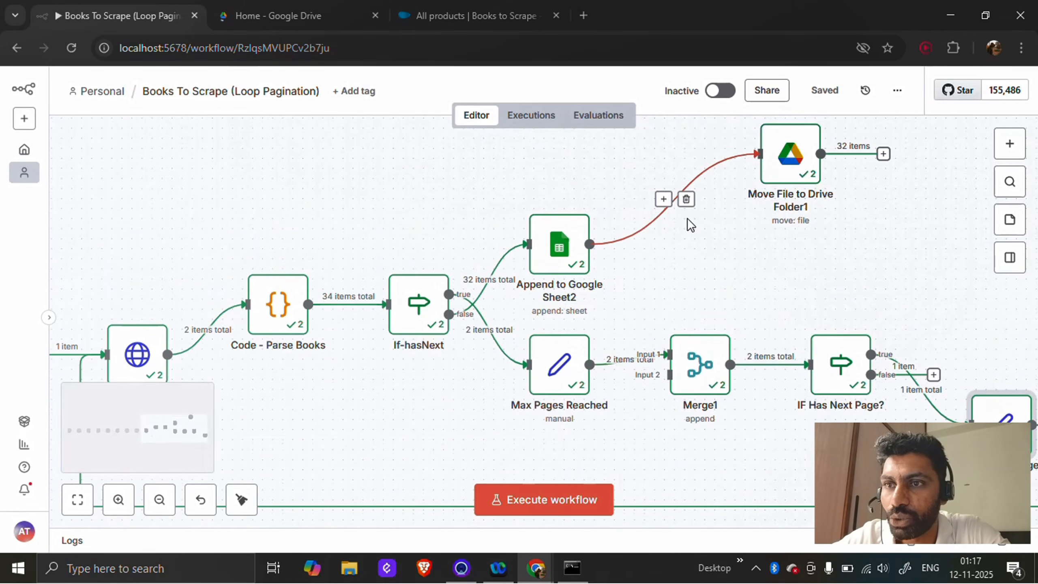
Switch to the Books to Scrape site and open its Mystery category.
{"action": "left_click", "coordinate": [444, 10]}
{"action": "scroll", "coordinate": [164, 245], "scroll_direction": "up", "scroll_amount": 20}
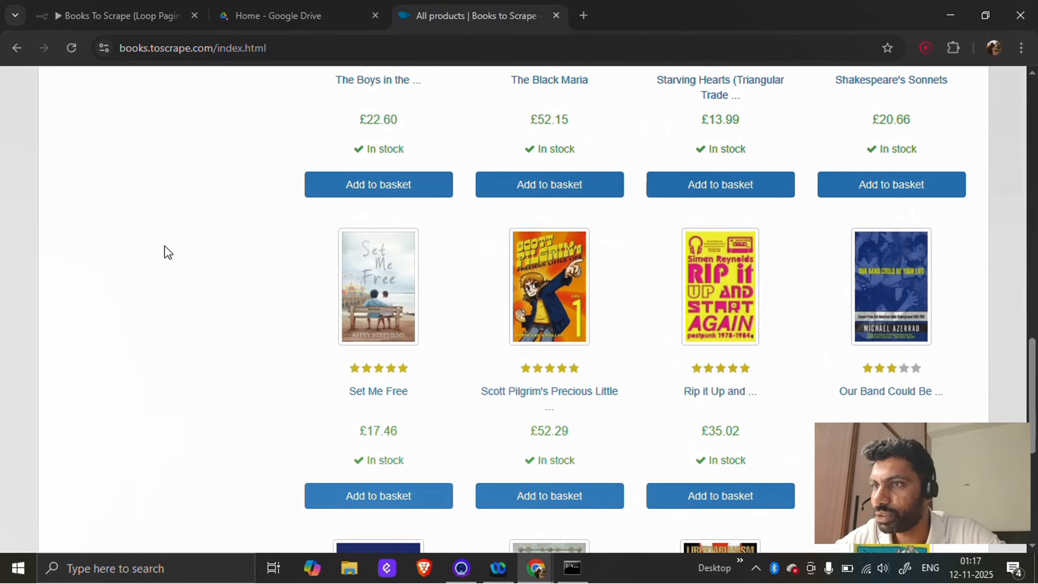
{"action": "scroll", "coordinate": [164, 245], "scroll_direction": "up", "scroll_amount": 2}
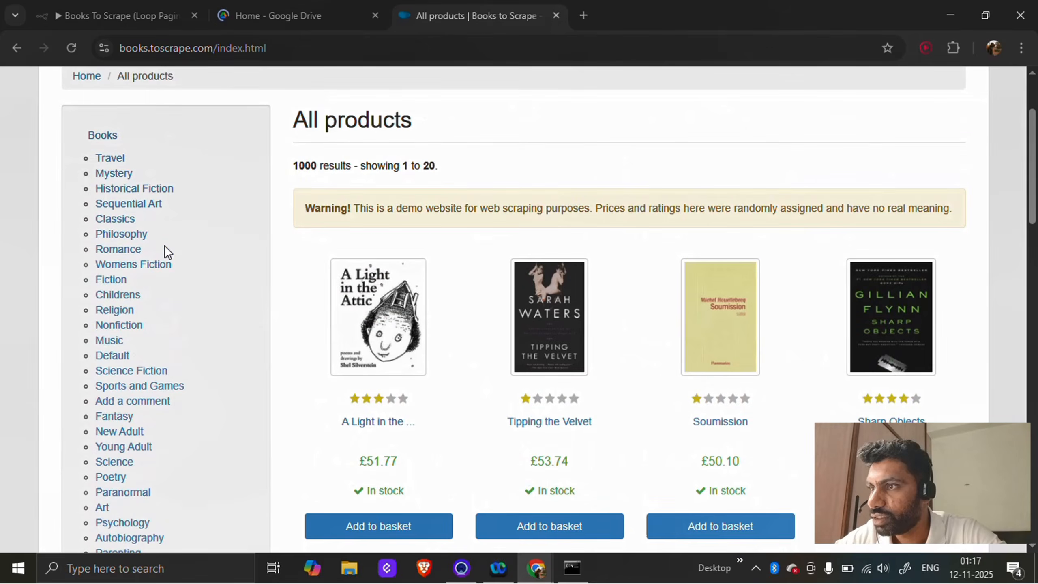
{"action": "scroll", "coordinate": [166, 251], "scroll_direction": "down", "scroll_amount": 2}
{"action": "scroll", "coordinate": [170, 270], "scroll_direction": "up", "scroll_amount": 2}
{"action": "left_click", "coordinate": [121, 222]}
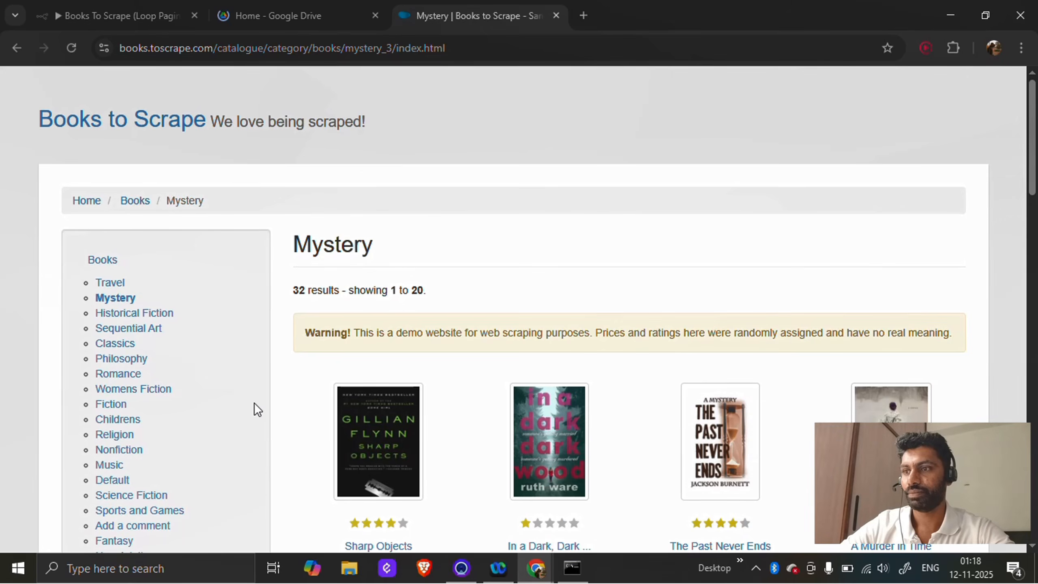
Check the Mystery category's result count and browse its listings through to the end of page 2.
{"action": "scroll", "coordinate": [415, 295], "scroll_direction": "down", "scroll_amount": 2}
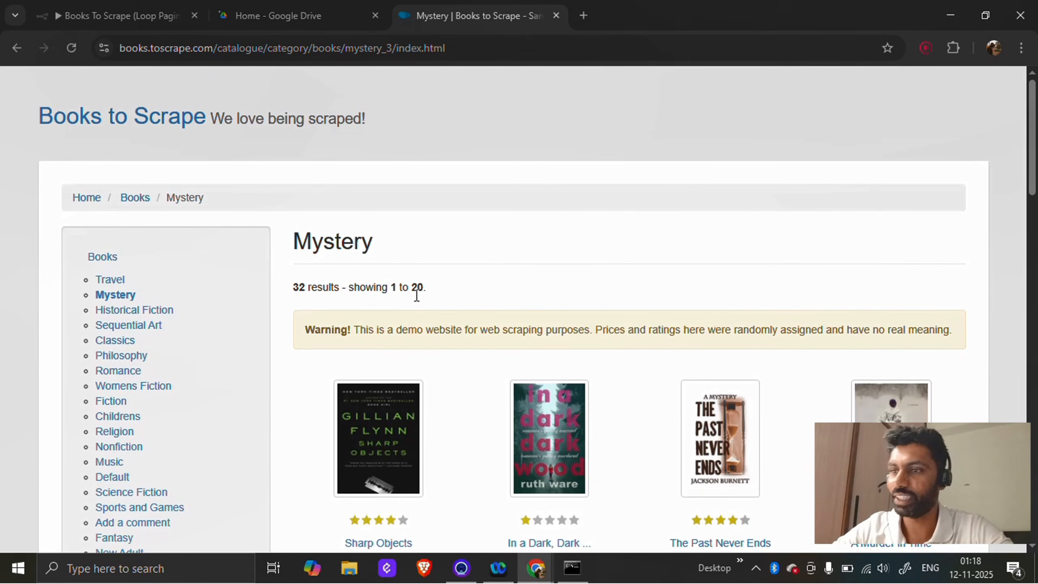
{"action": "scroll", "coordinate": [416, 294], "scroll_direction": "down", "scroll_amount": 20}
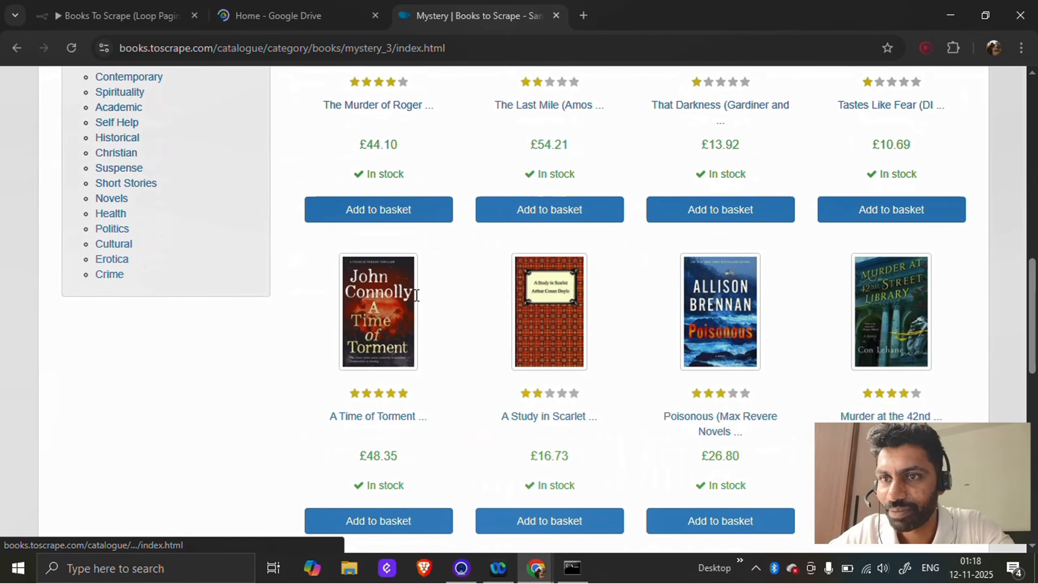
{"action": "scroll", "coordinate": [416, 295], "scroll_direction": "down", "scroll_amount": 7}
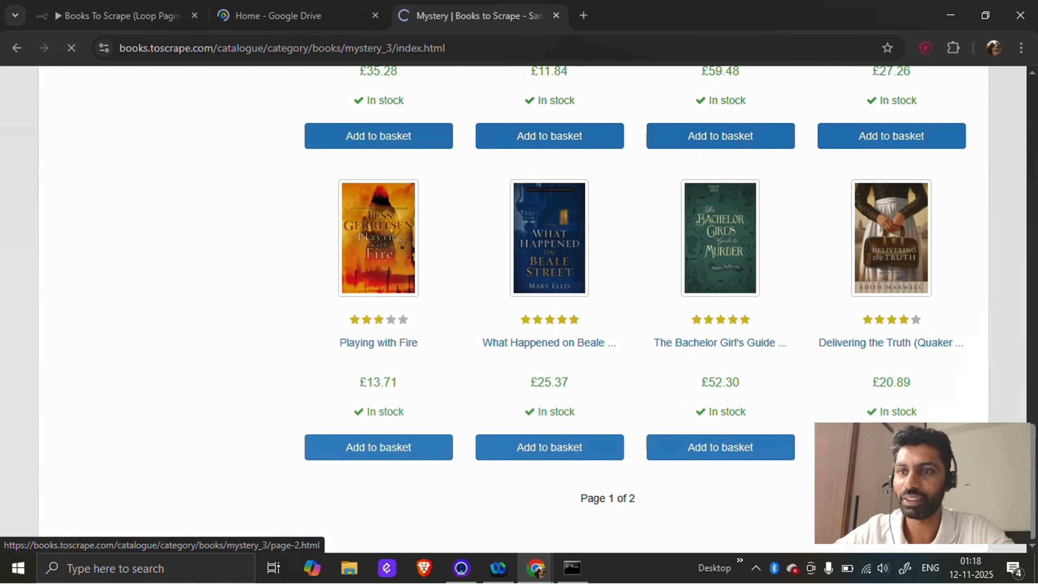
{"action": "scroll", "coordinate": [656, 430], "scroll_direction": "down", "scroll_amount": 8}
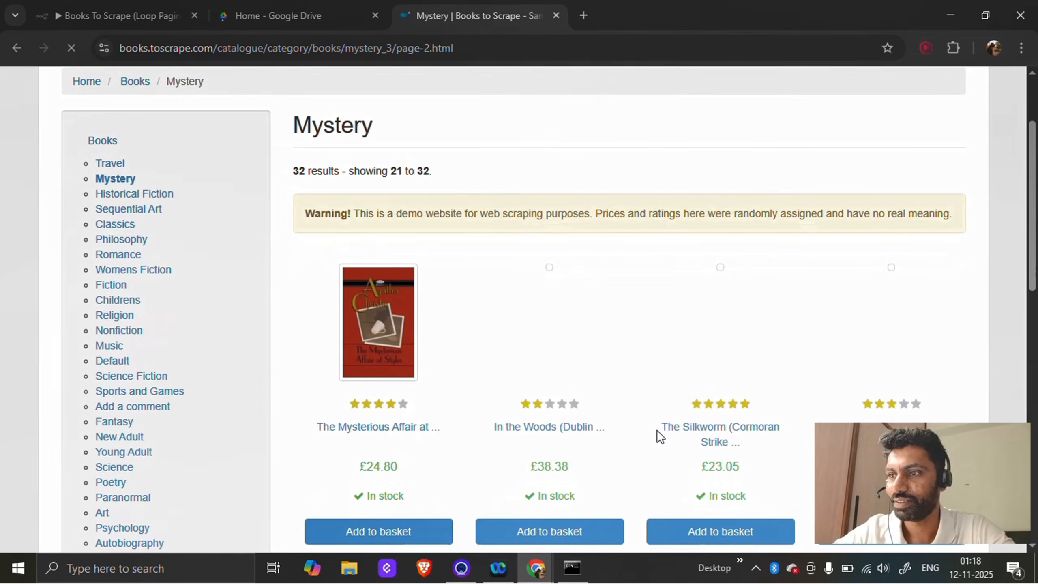
{"action": "scroll", "coordinate": [657, 430], "scroll_direction": "down", "scroll_amount": 8}
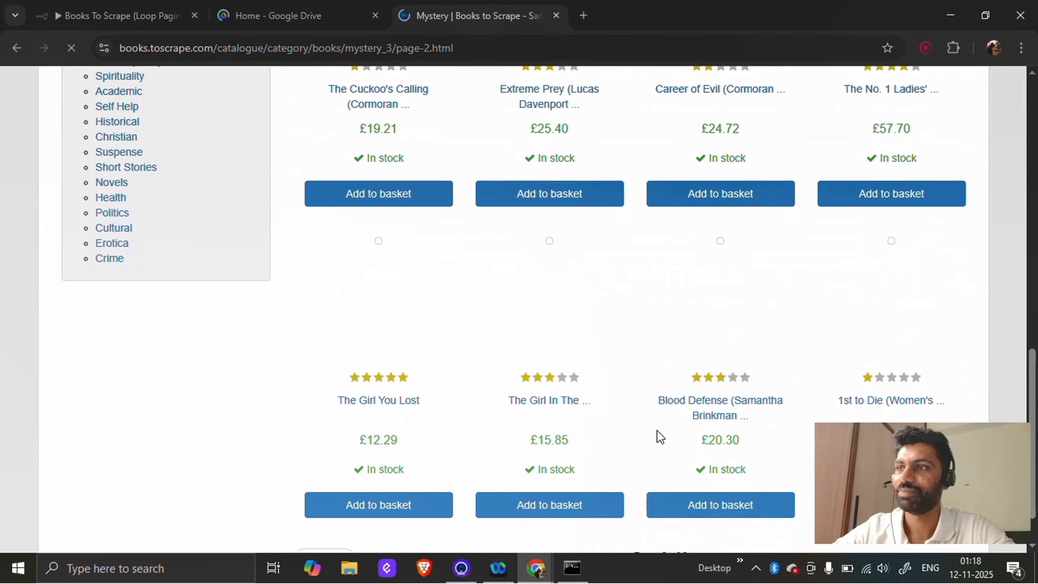
Return to the n8n workflow and review the completed run across the chain from Create Base URL to Increment Page.
{"action": "left_click", "coordinate": [146, 14]}
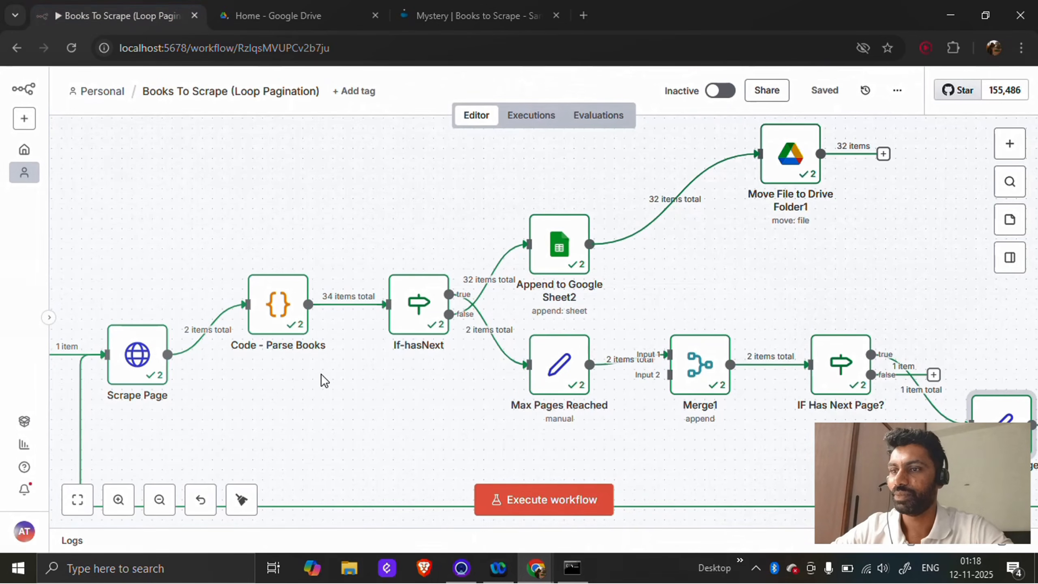
{"action": "left_click", "coordinate": [160, 500]}
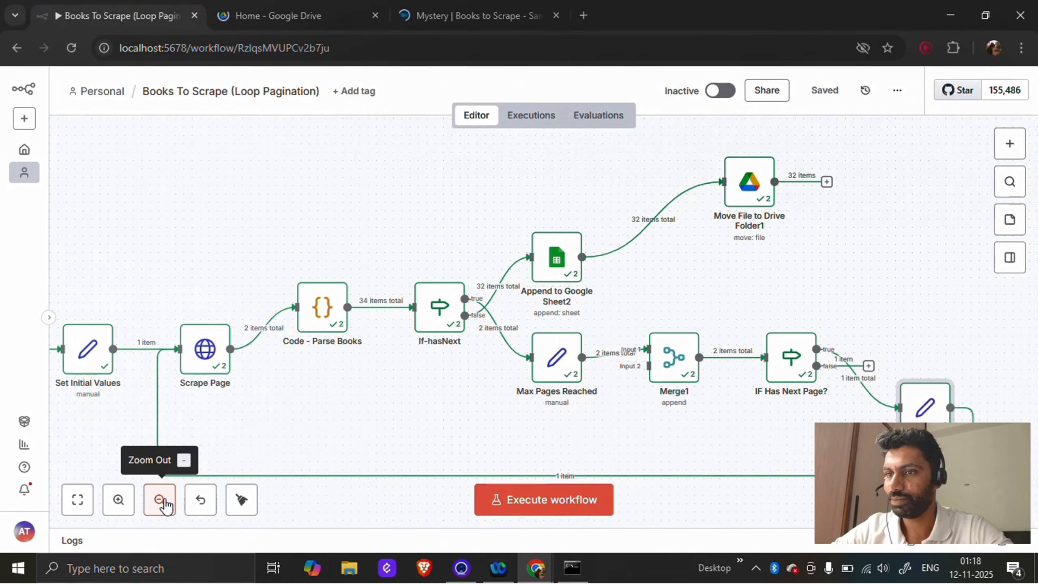
{"action": "left_click", "coordinate": [161, 501]}
{"action": "left_click", "coordinate": [164, 500]}
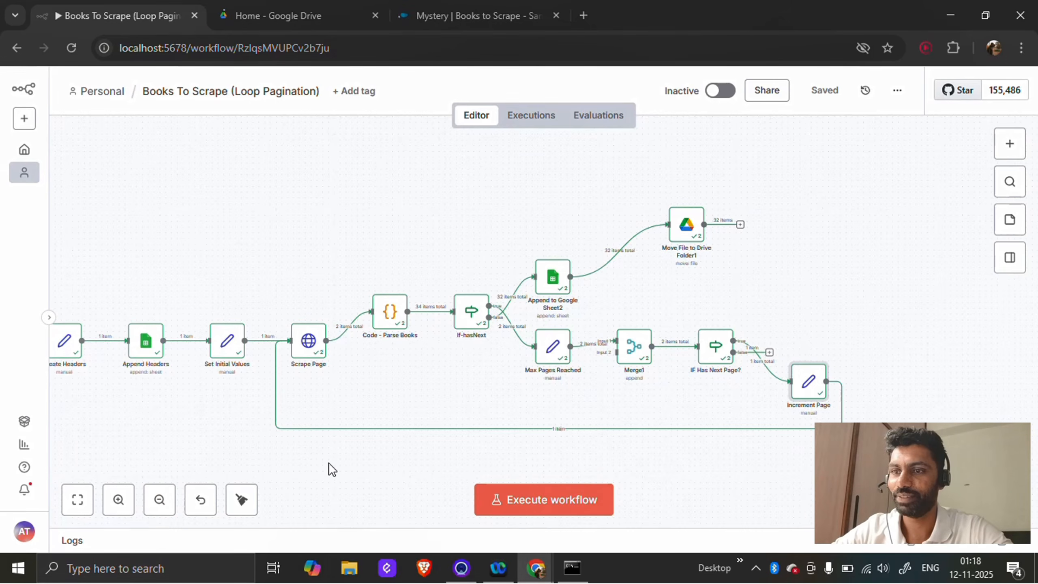
{"action": "scroll", "coordinate": [329, 463], "scroll_direction": "left", "scroll_amount": 2}
{"action": "scroll", "coordinate": [328, 463], "scroll_direction": "left", "scroll_amount": 3}
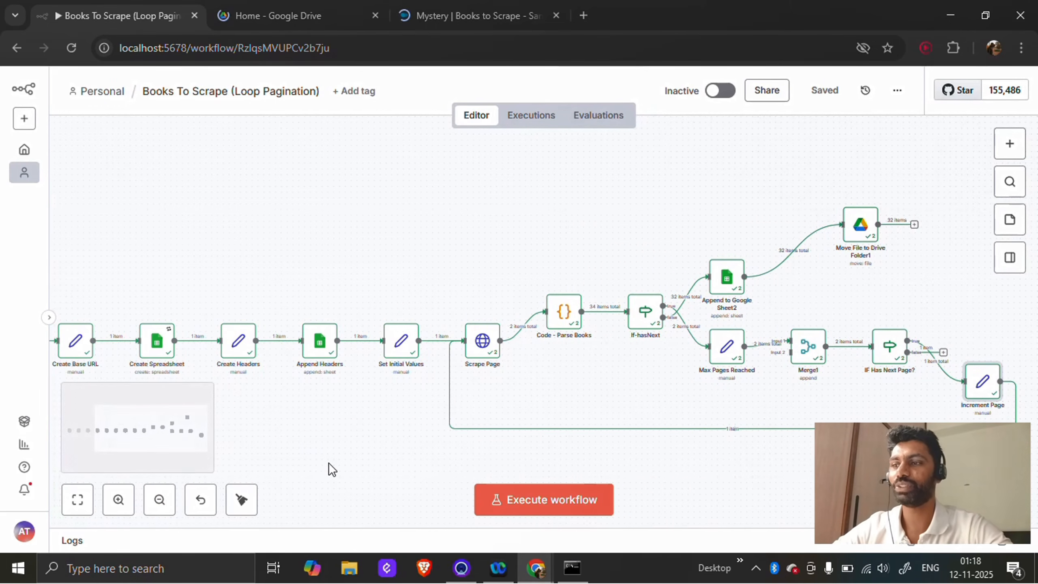